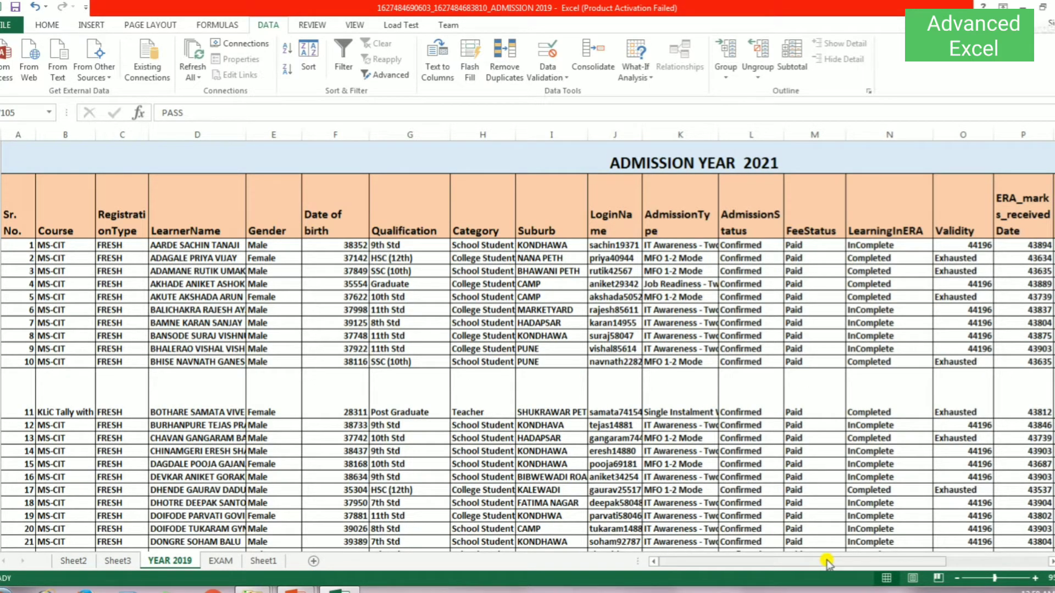
Scroll through the Admission Year 2021 table to review its rows.
mouse_move(827, 562)
mouse_down()
mouse_move(942, 558)
mouse_move(700, 533)
mouse_up()
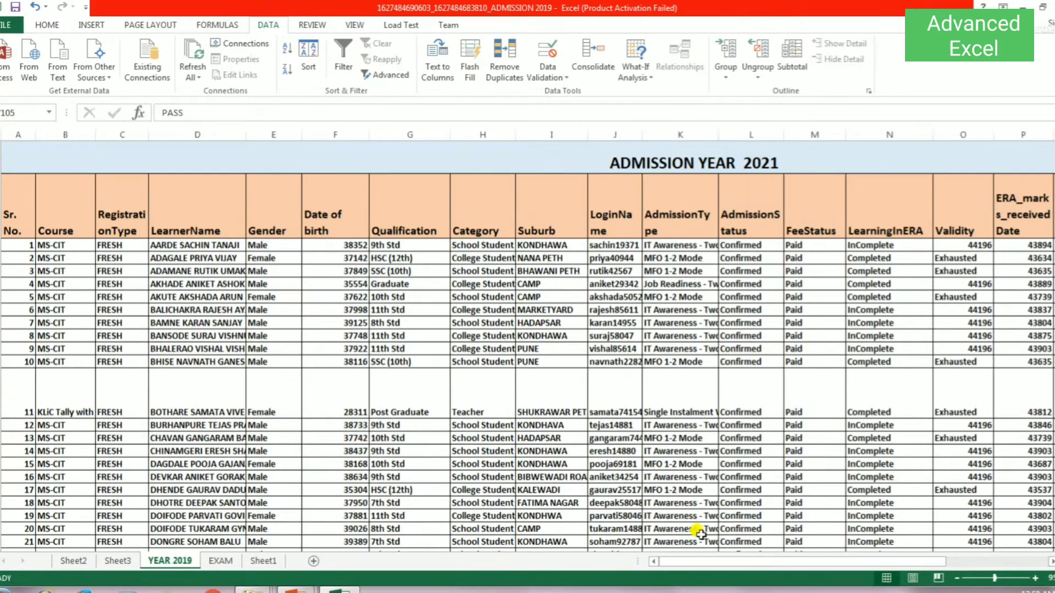
scroll(226, 338, down, 4)
scroll(225, 338, down, 2)
scroll(225, 338, down, 4)
scroll(228, 342, down, 1)
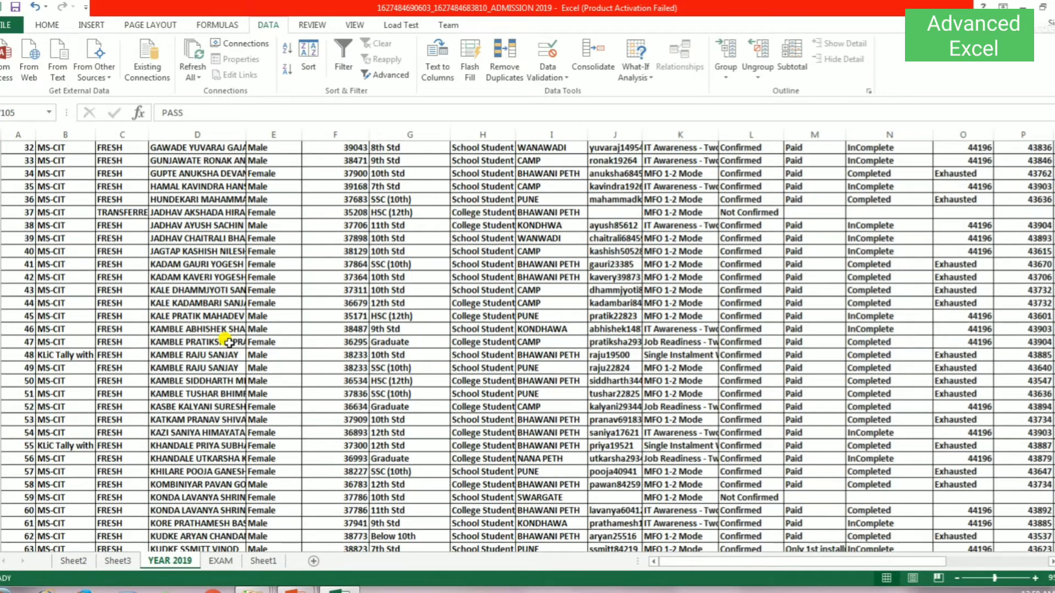
scroll(228, 342, up, 2)
scroll(230, 343, up, 9)
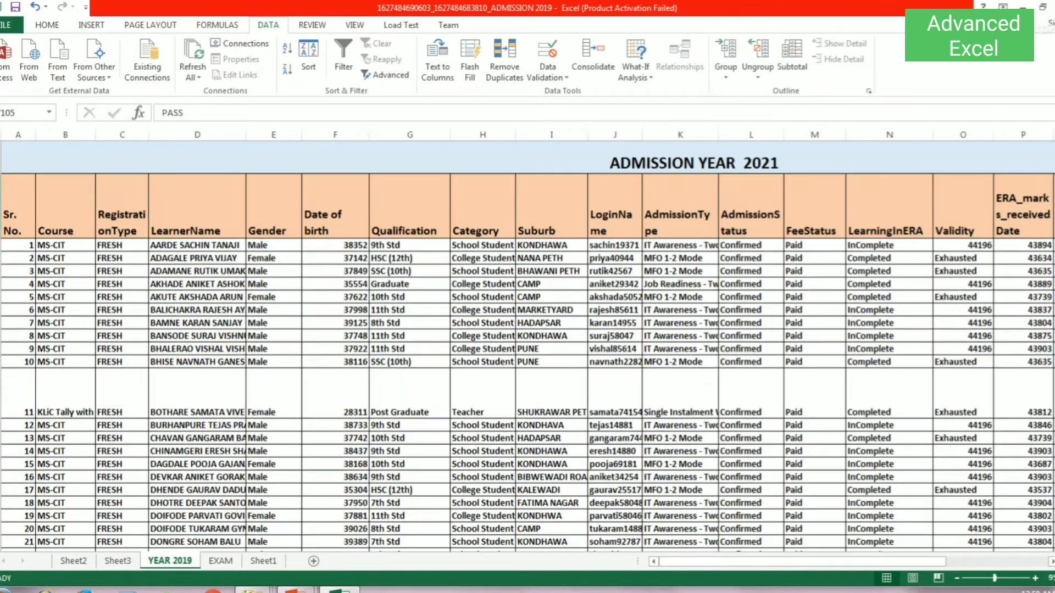
Try selecting the header row from Sr. No. across to column P and down into the table.
click(19, 222)
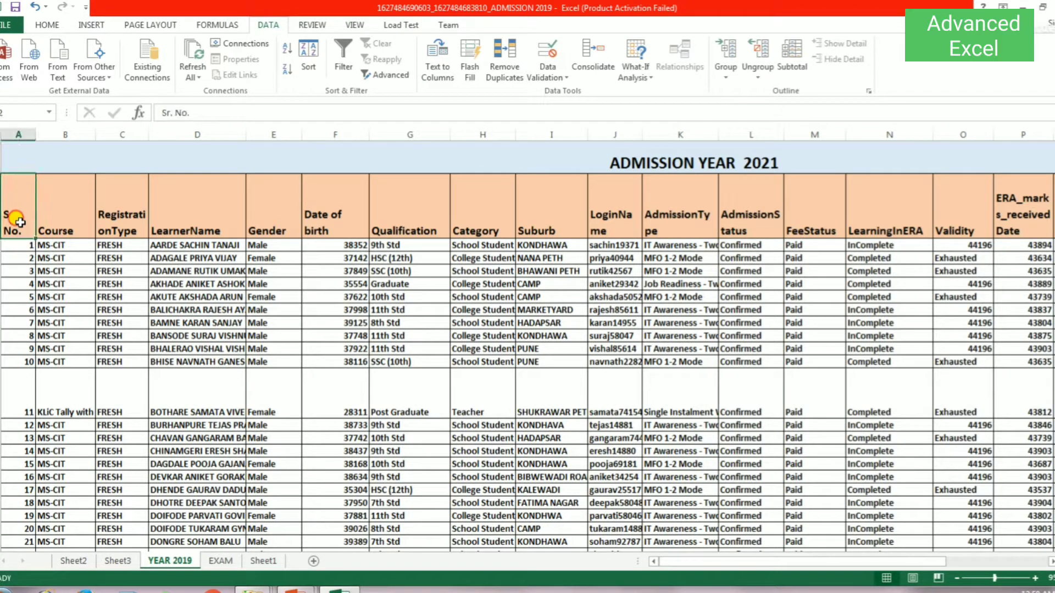
drag(19, 222, 515, 235)
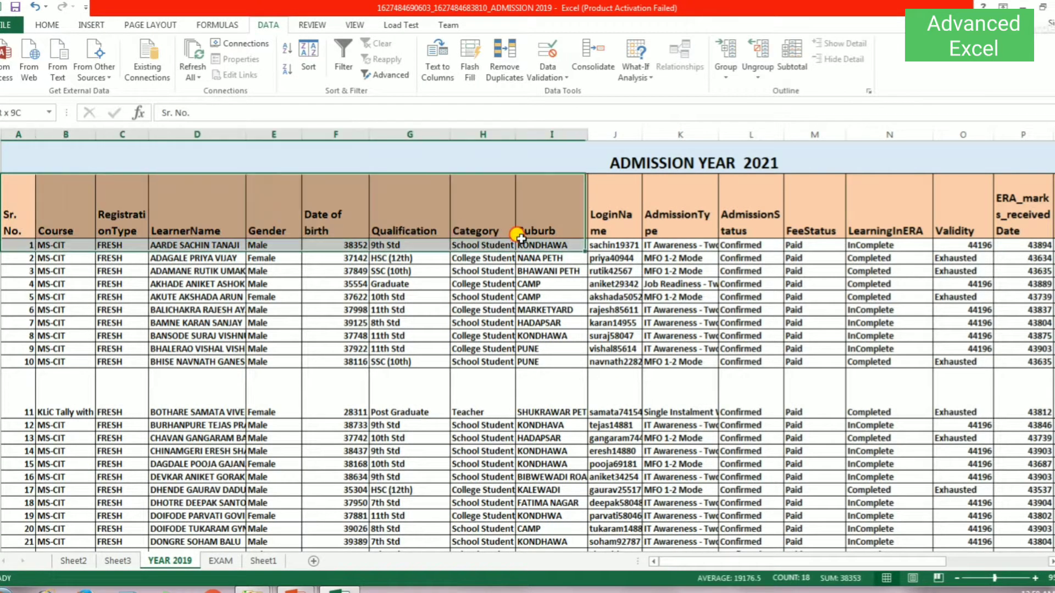
click(377, 361)
drag(12, 208, 637, 211)
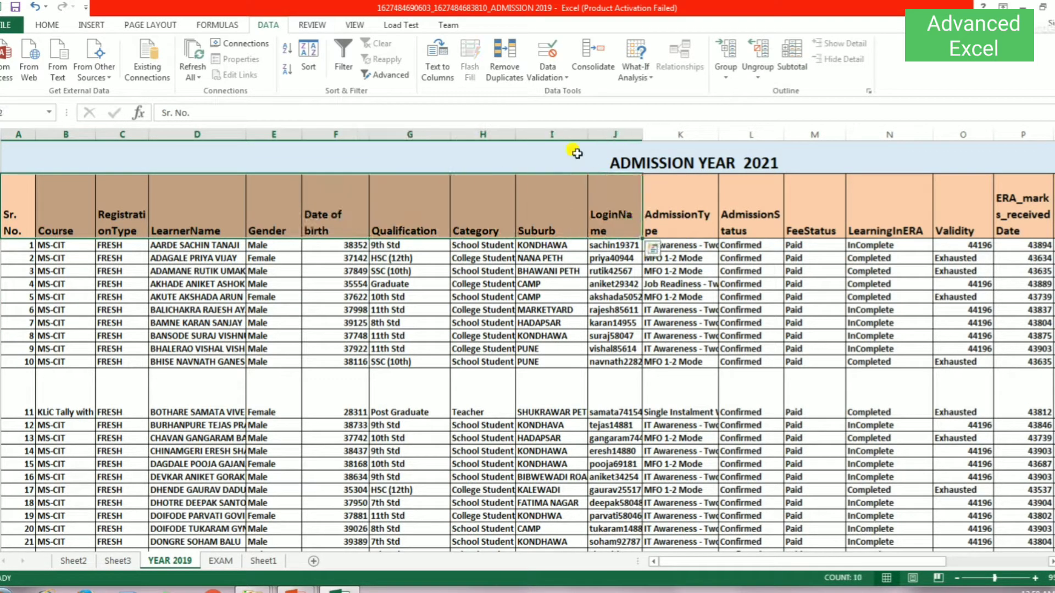
click(570, 148)
drag(10, 208, 1049, 208)
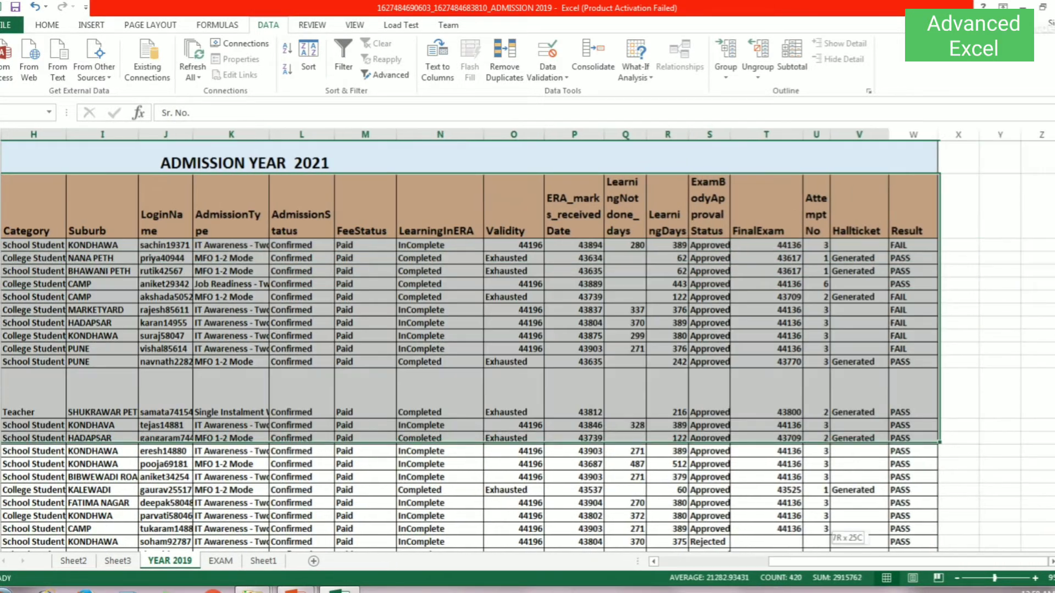
mouse_move(1049, 209)
mouse_down()
mouse_move(830, 531)
mouse_move(917, 507)
mouse_move(916, 458)
mouse_up()
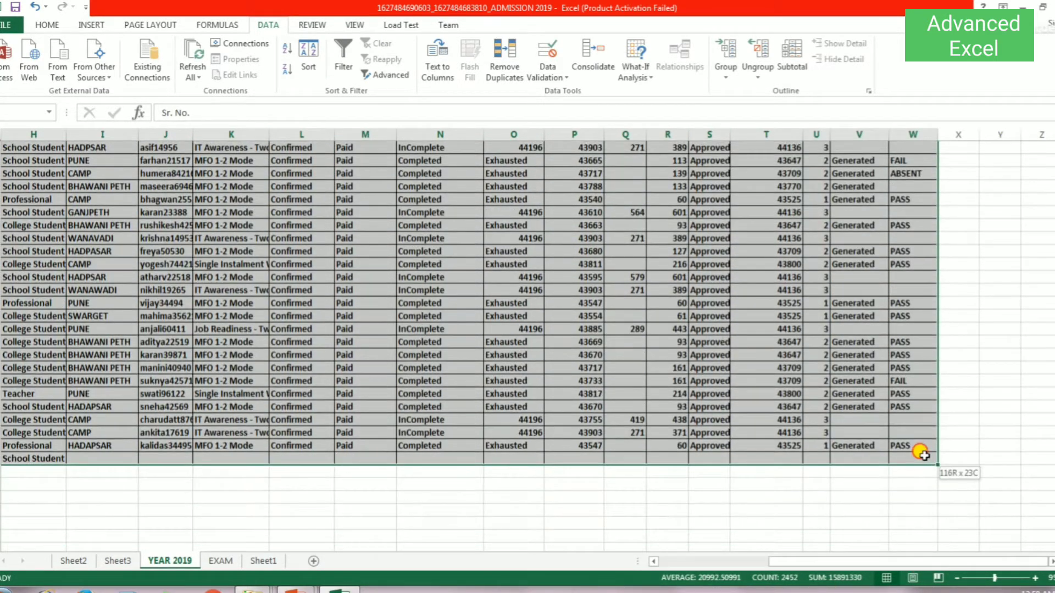
click(127, 446)
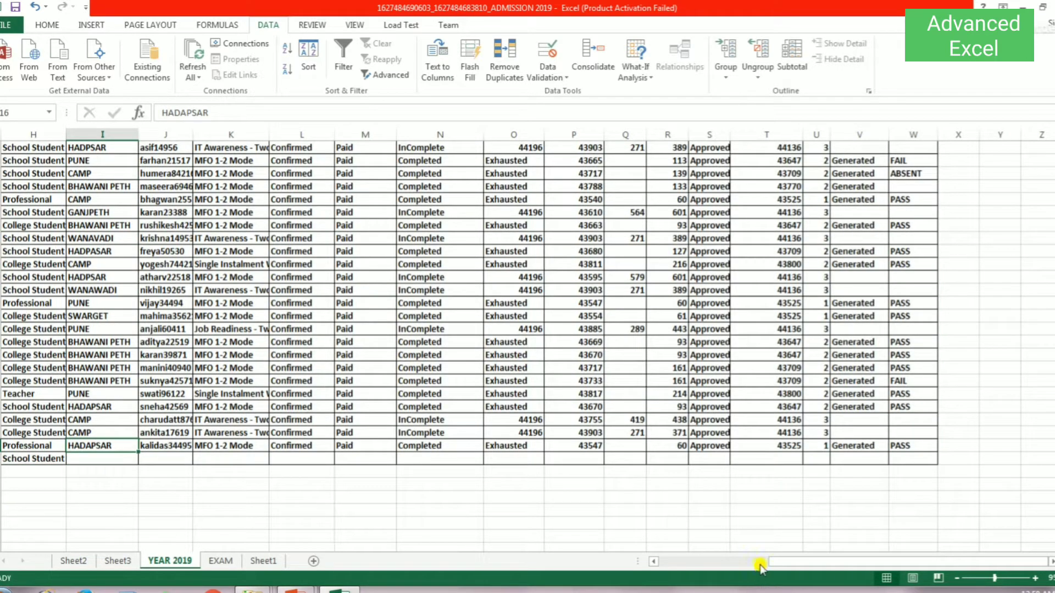
Return to the top of the sheet and reselect, ending on the Sr. No. header cell.
click(676, 561)
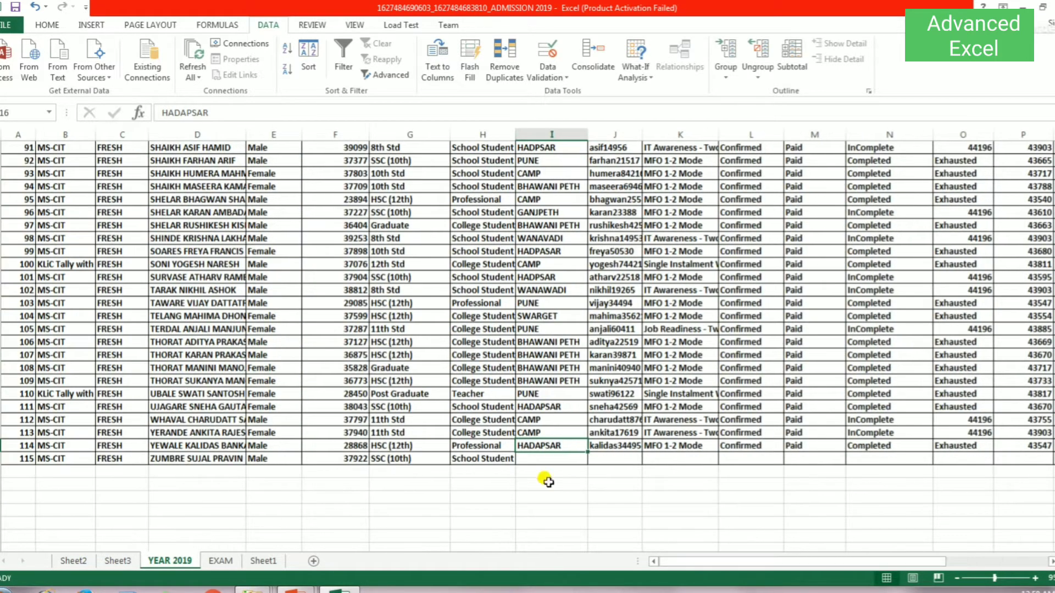
scroll(113, 349, up, 10)
scroll(117, 346, up, 4)
scroll(116, 347, up, 4)
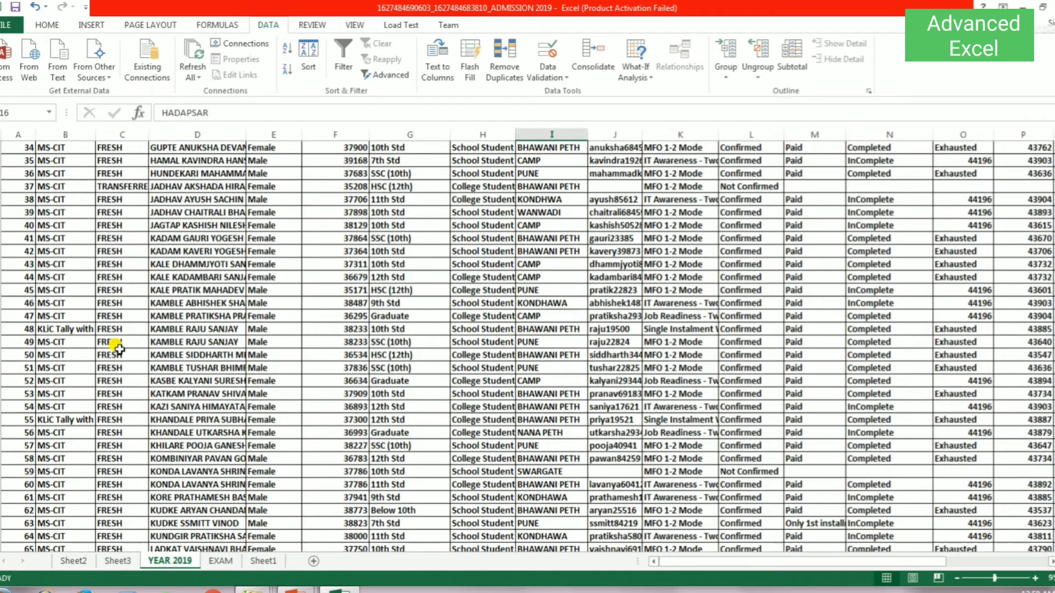
scroll(116, 346, up, 5)
scroll(117, 345, up, 8)
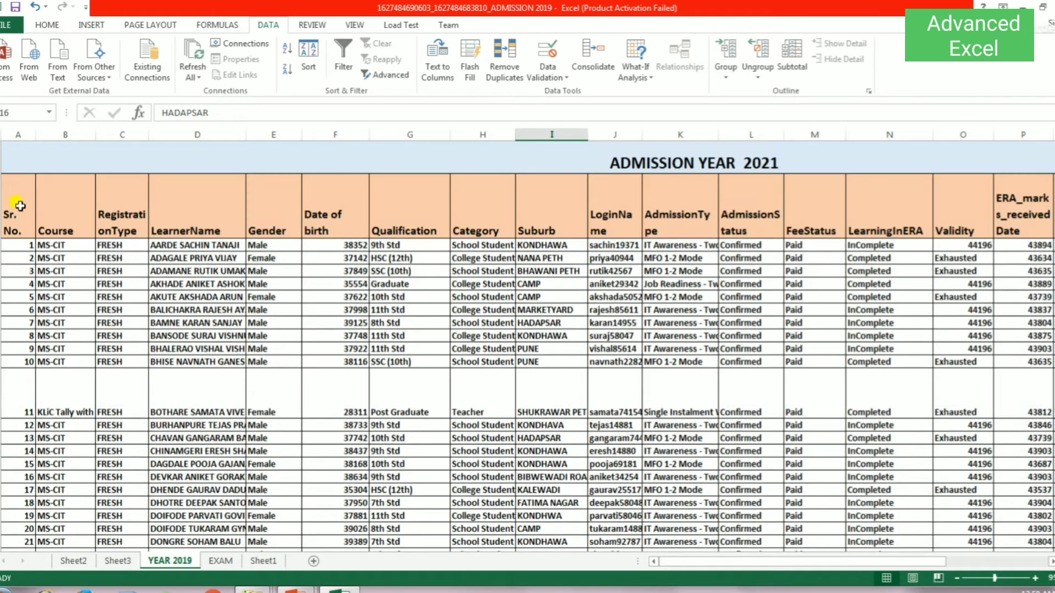
drag(20, 206, 1043, 214)
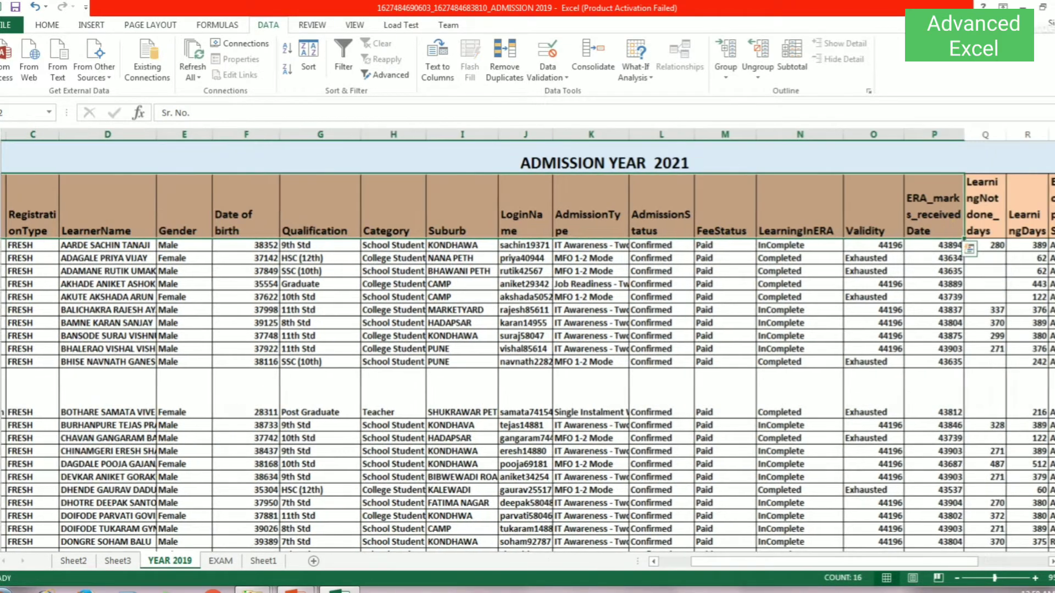
click(780, 282)
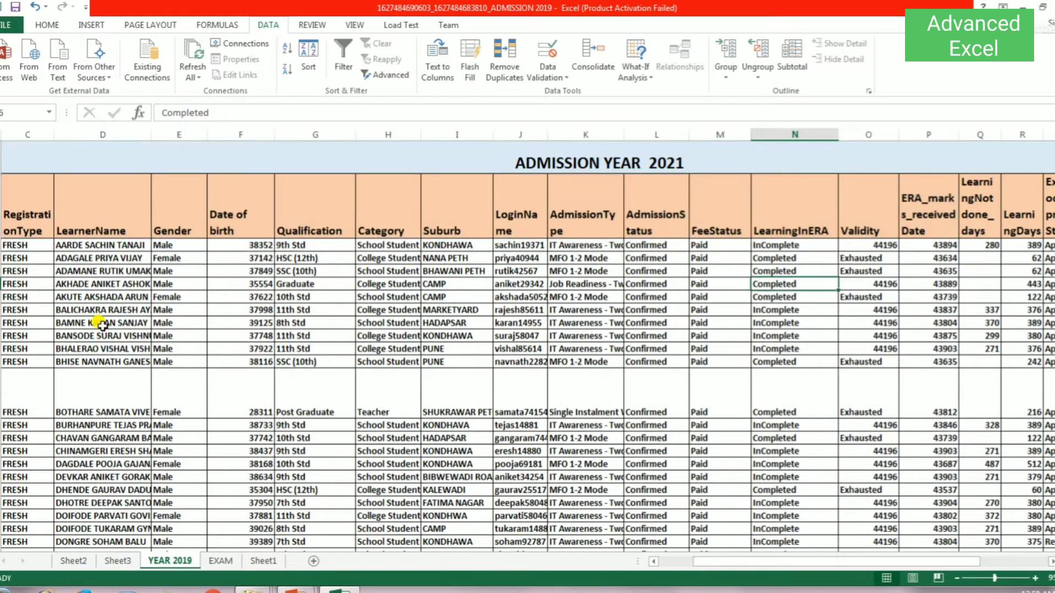
drag(710, 562, 679, 563)
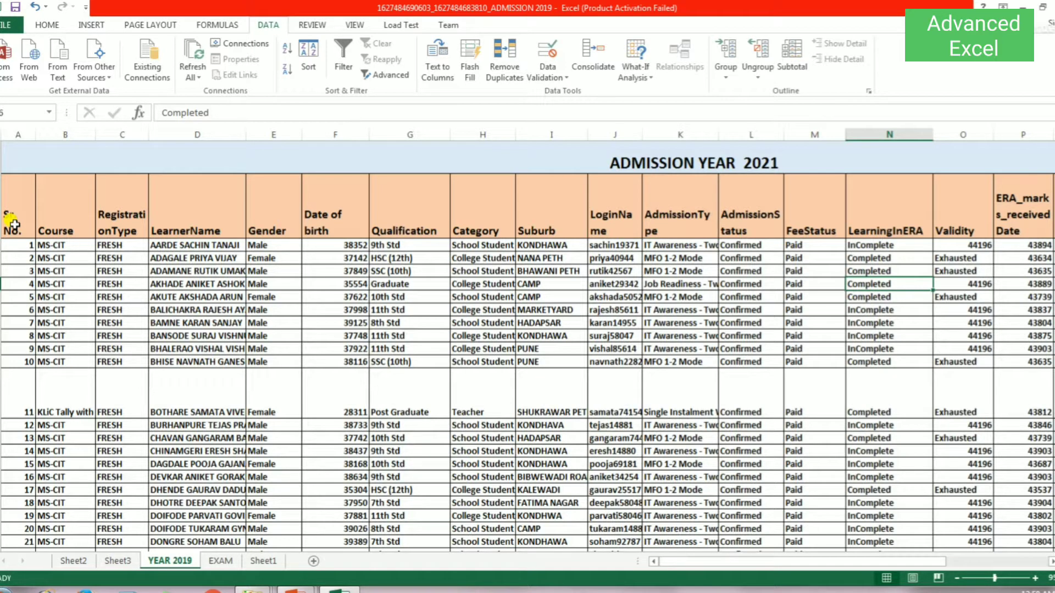
click(13, 225)
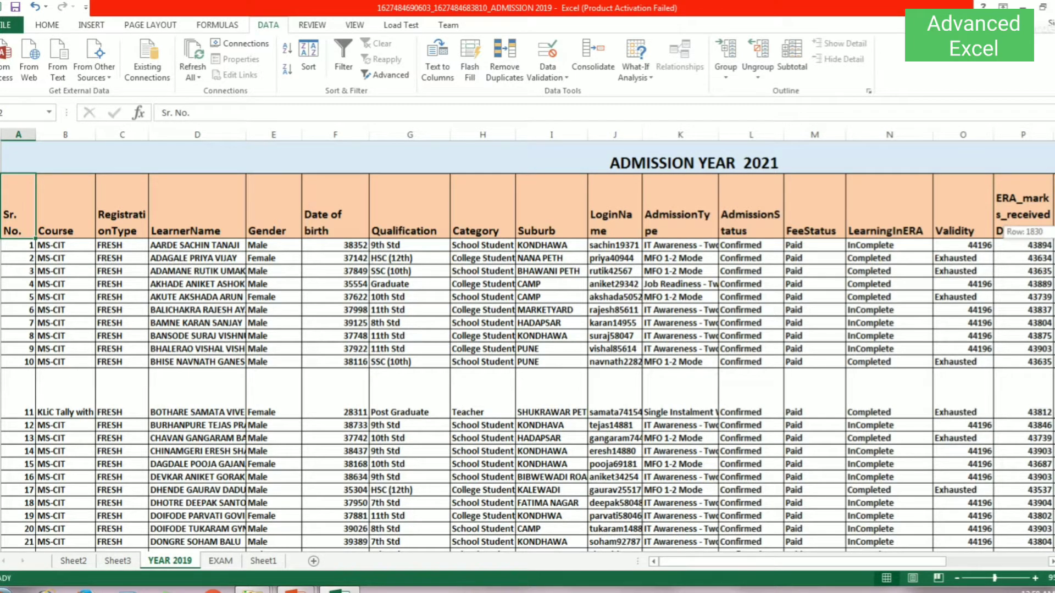
Locate the end of the table and pick the blank cell past the last record.
scroll(1006, 230, down, 20)
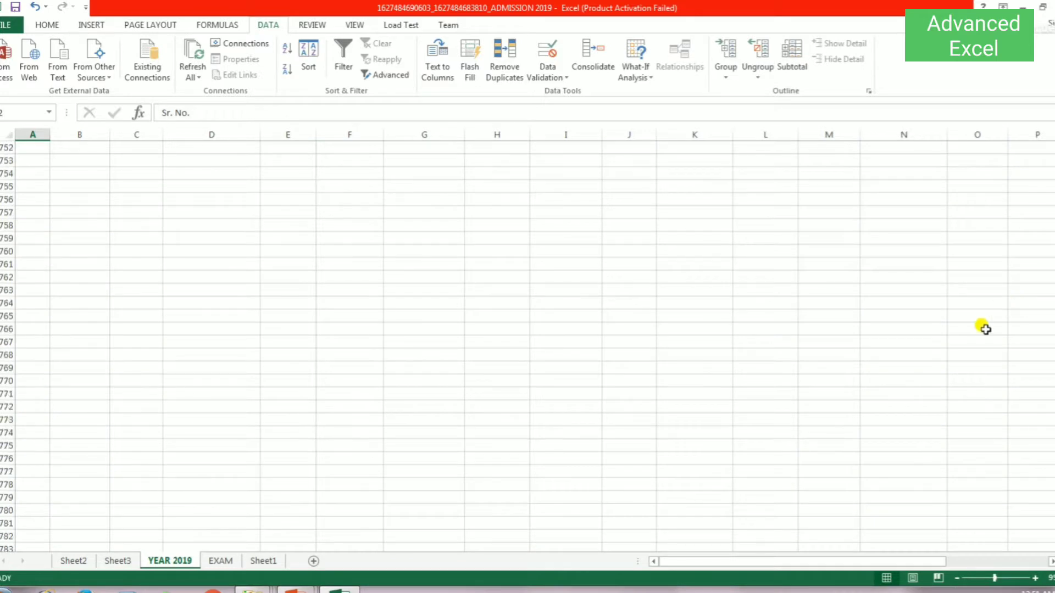
scroll(983, 328, up, 13)
scroll(984, 328, up, 12)
scroll(984, 328, up, 8)
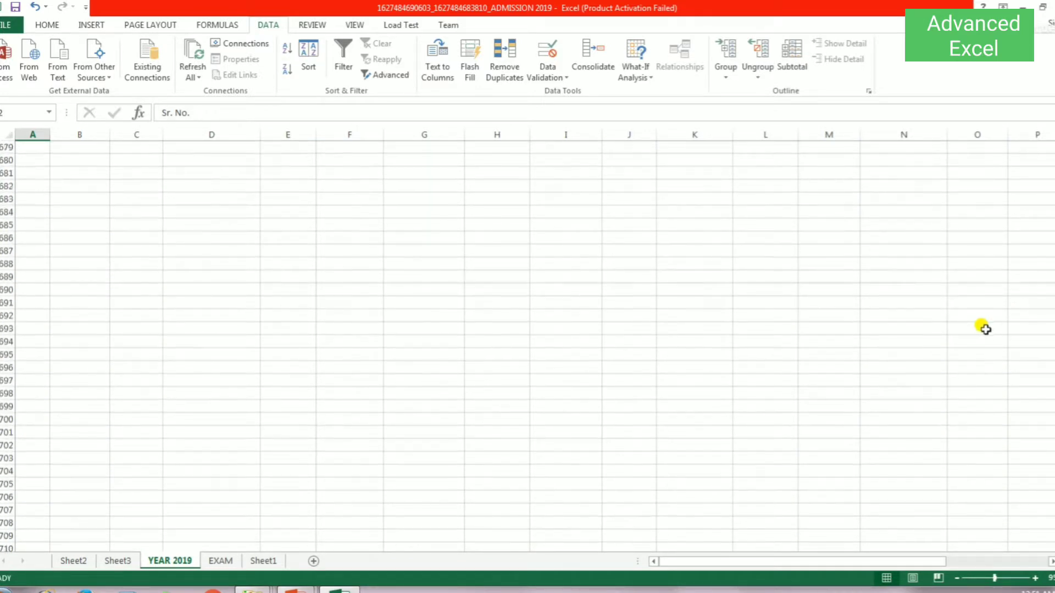
scroll(984, 328, up, 8)
scroll(984, 328, up, 4)
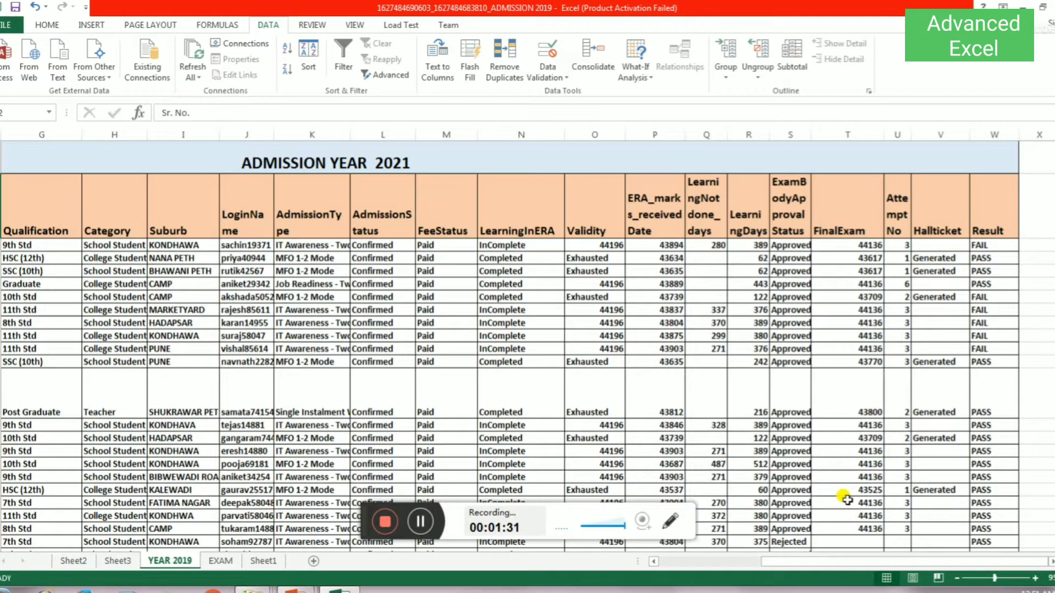
scroll(847, 498, down, 5)
scroll(929, 497, down, 5)
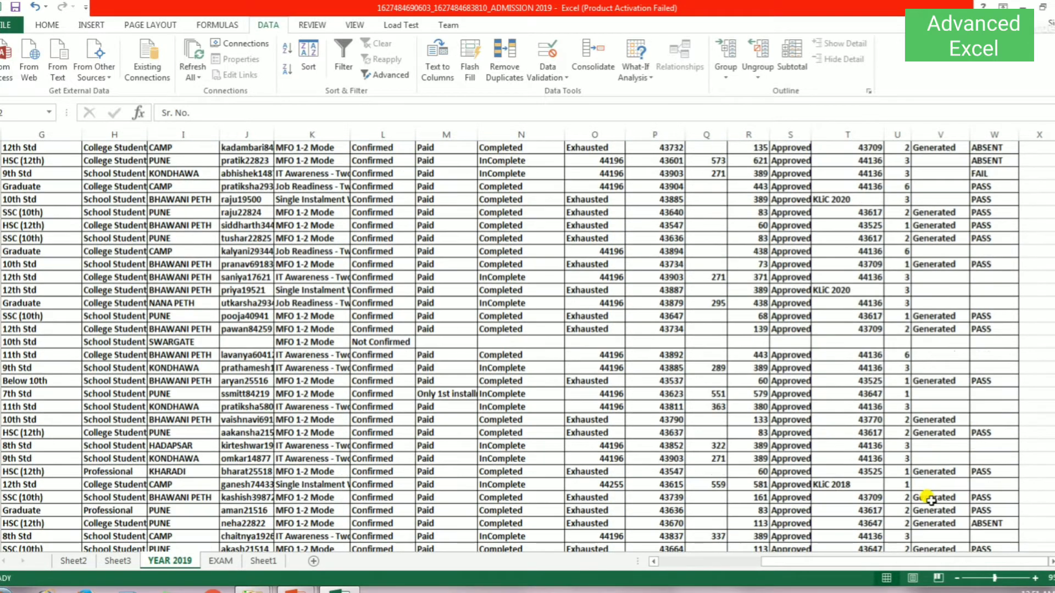
scroll(929, 500, down, 5)
scroll(929, 500, down, 5)
scroll(930, 500, down, 5)
scroll(929, 500, down, 5)
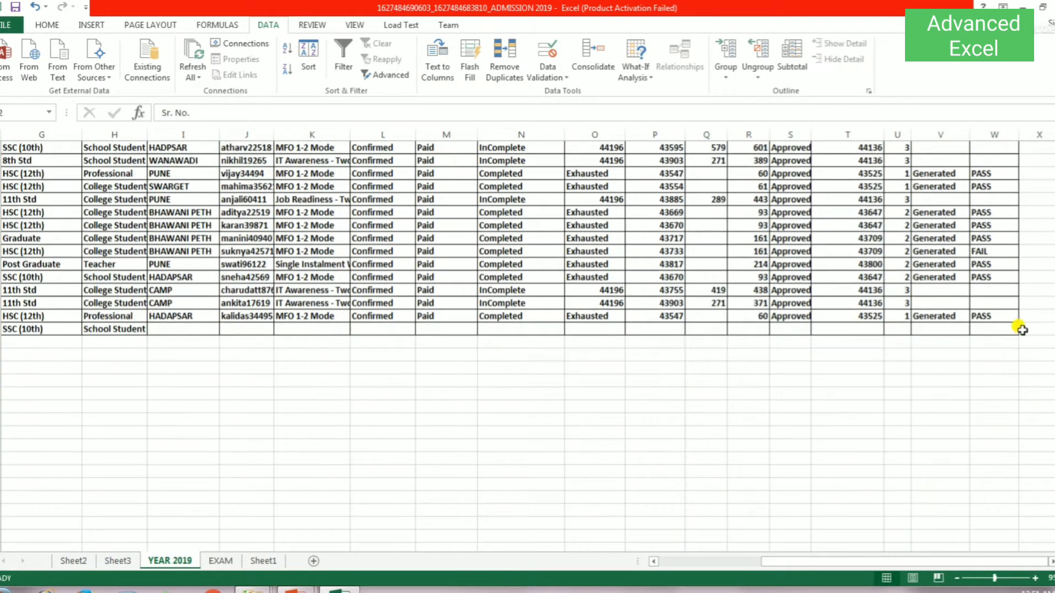
click(991, 331)
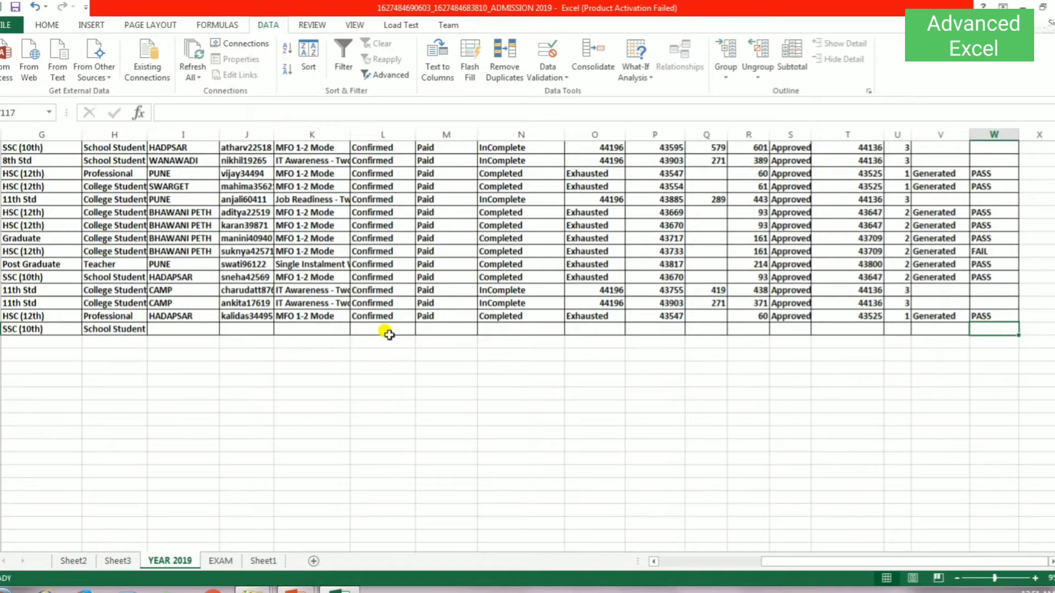
Select the whole table from the Sr. No. header at A3 down to the last row.
scroll(388, 334, up, 5)
scroll(388, 334, up, 5)
scroll(388, 334, up, 5)
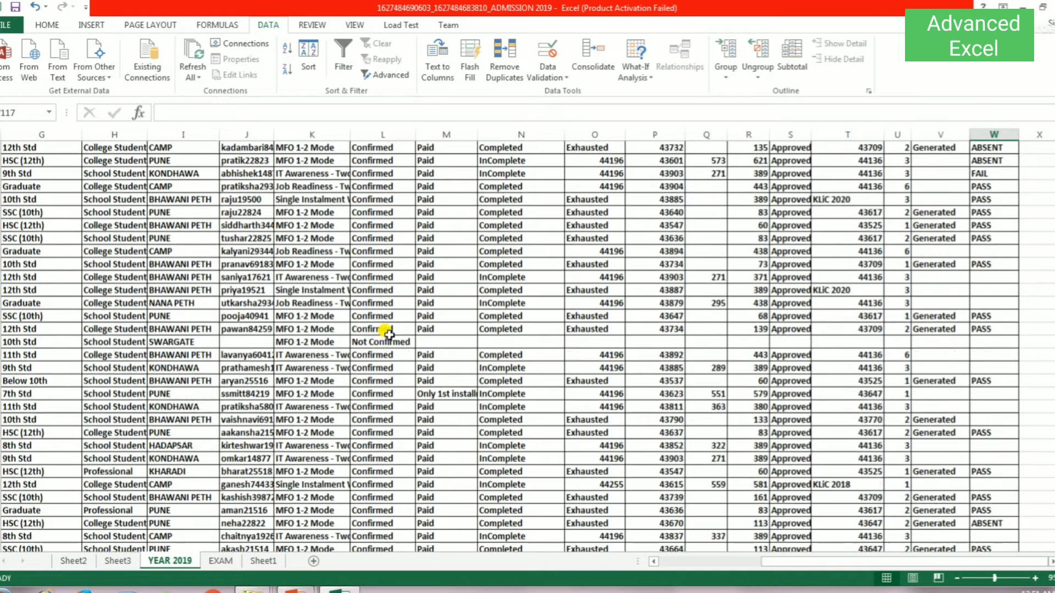
scroll(388, 334, up, 5)
scroll(388, 334, up, 7)
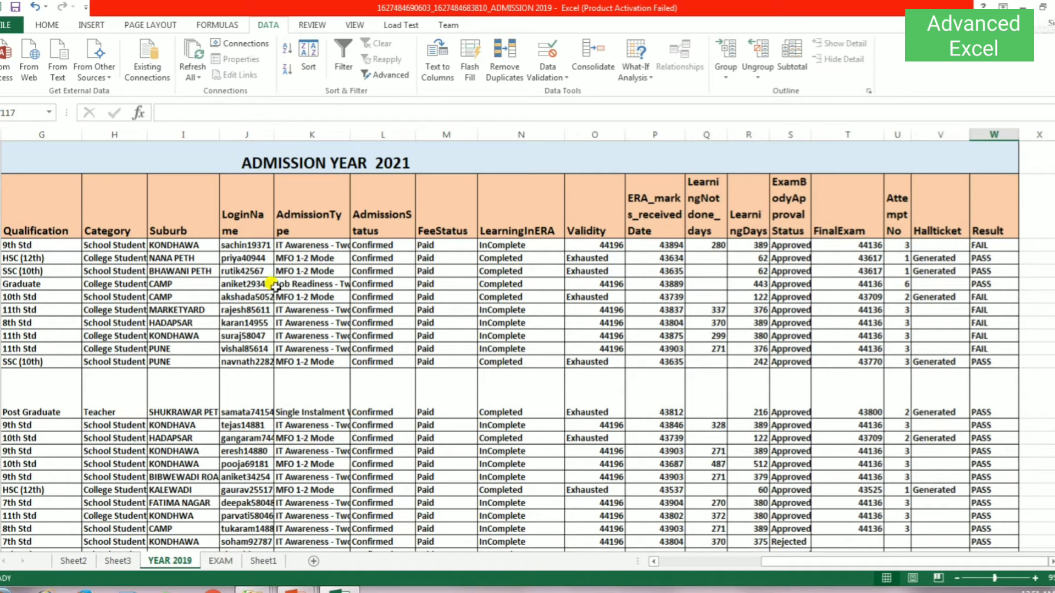
drag(887, 561, 786, 562)
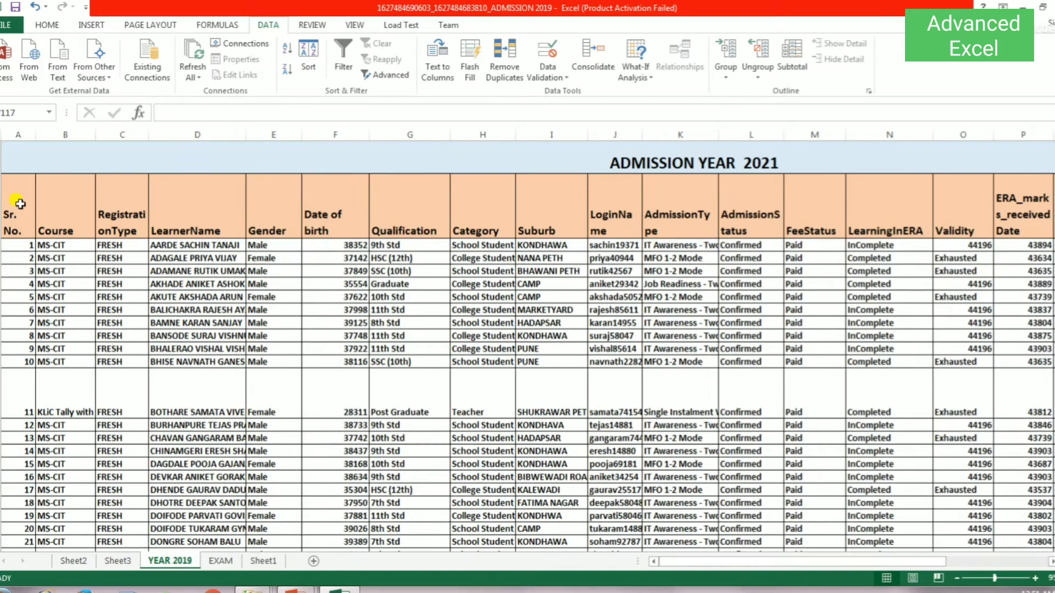
mouse_move(18, 206)
mouse_down()
mouse_move(151, 216)
mouse_move(1014, 470)
mouse_move(968, 532)
mouse_move(923, 537)
mouse_up()
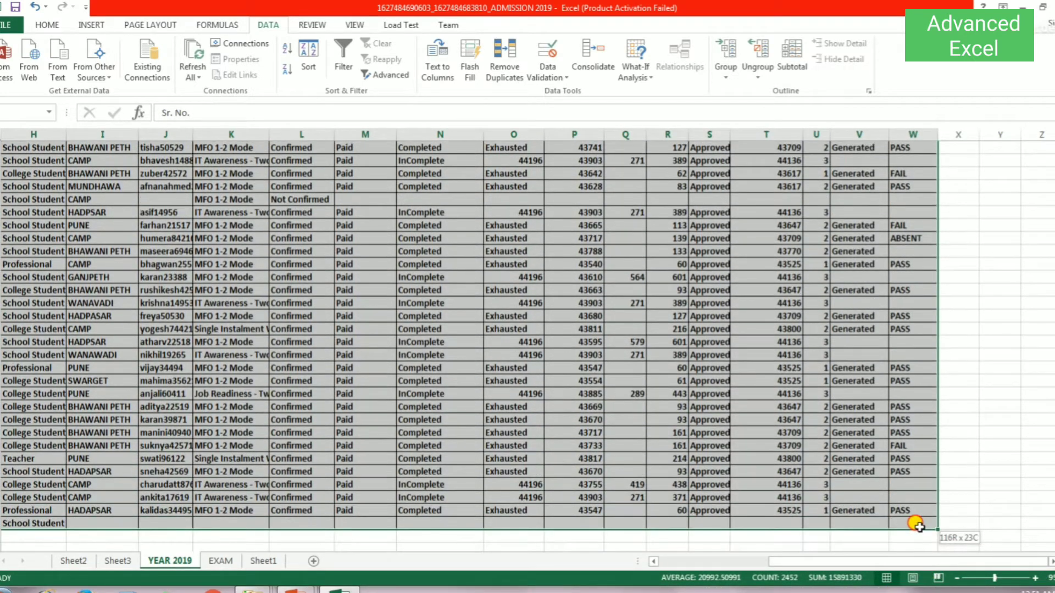
drag(923, 537, 921, 530)
drag(879, 561, 659, 561)
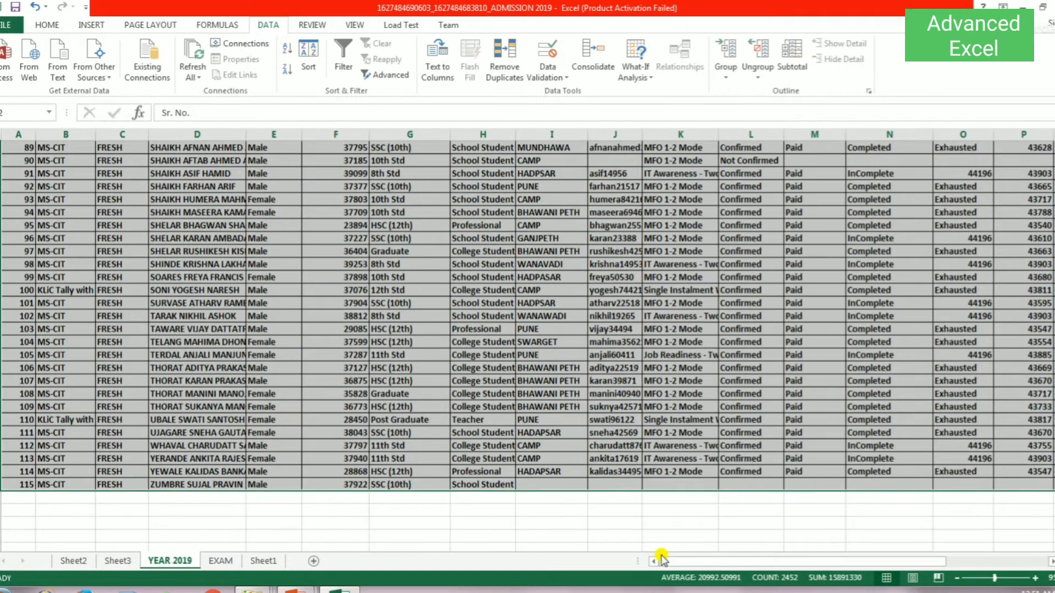
Check Home > Sort & Filter, then turn on AutoFilter with Data > Filter.
click(61, 25)
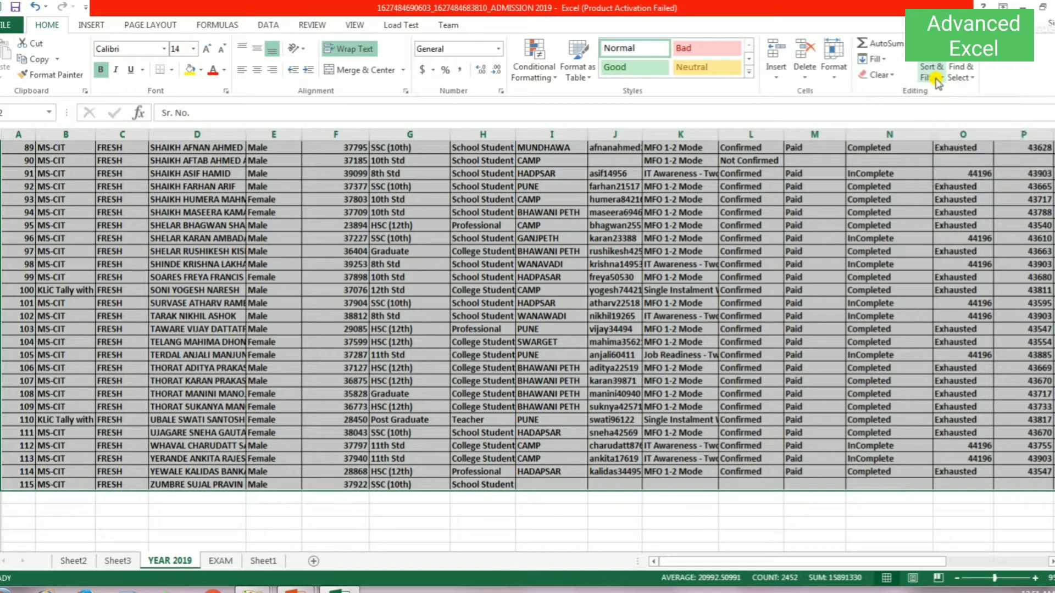
click(937, 84)
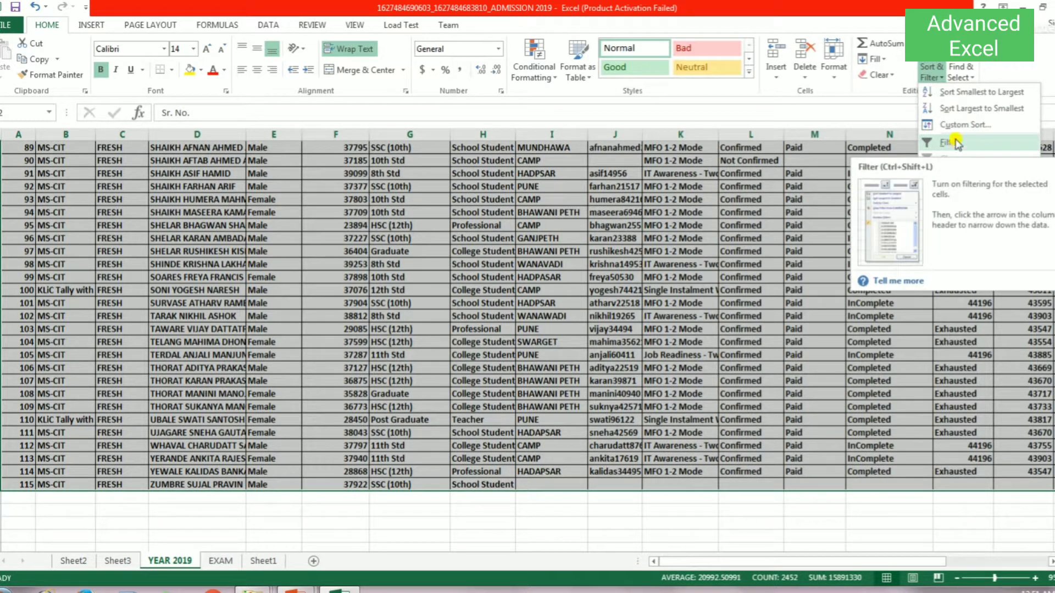
click(255, 28)
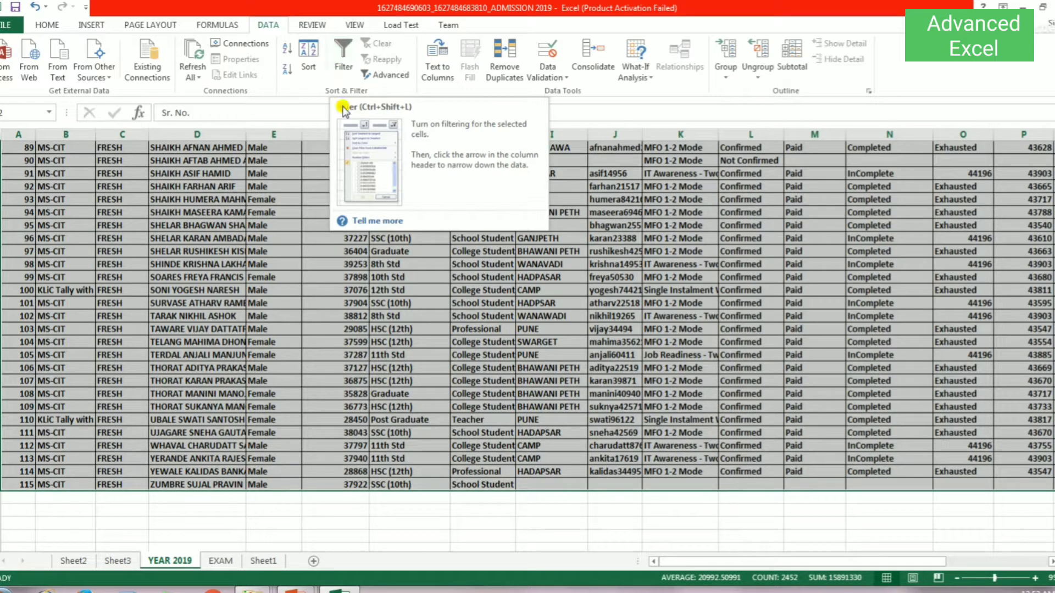
click(346, 60)
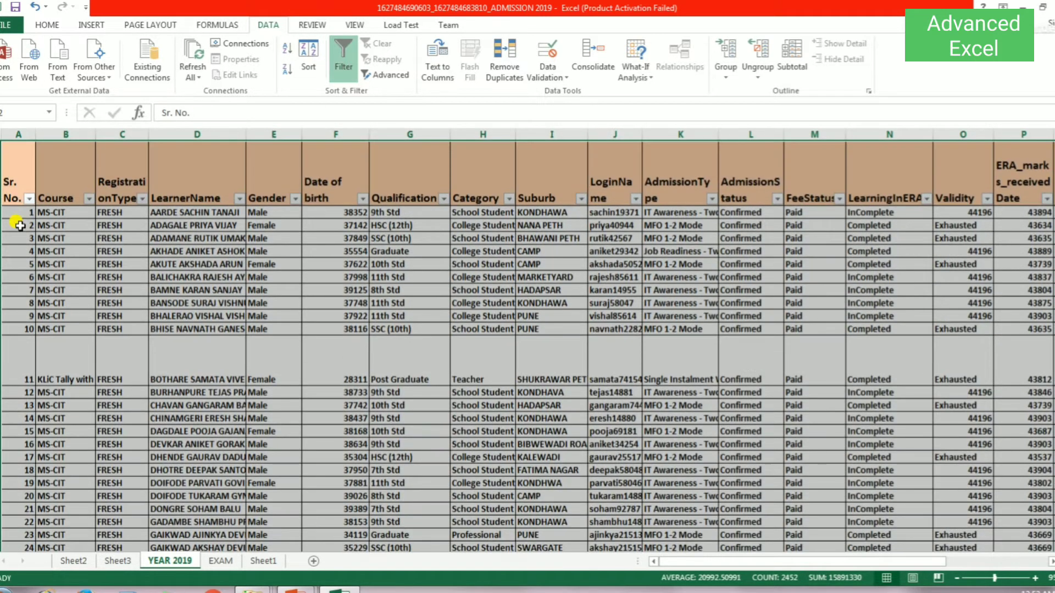
Filter the Course column to only KLiC Tally with GST, leaving 7 of 115 records.
click(20, 225)
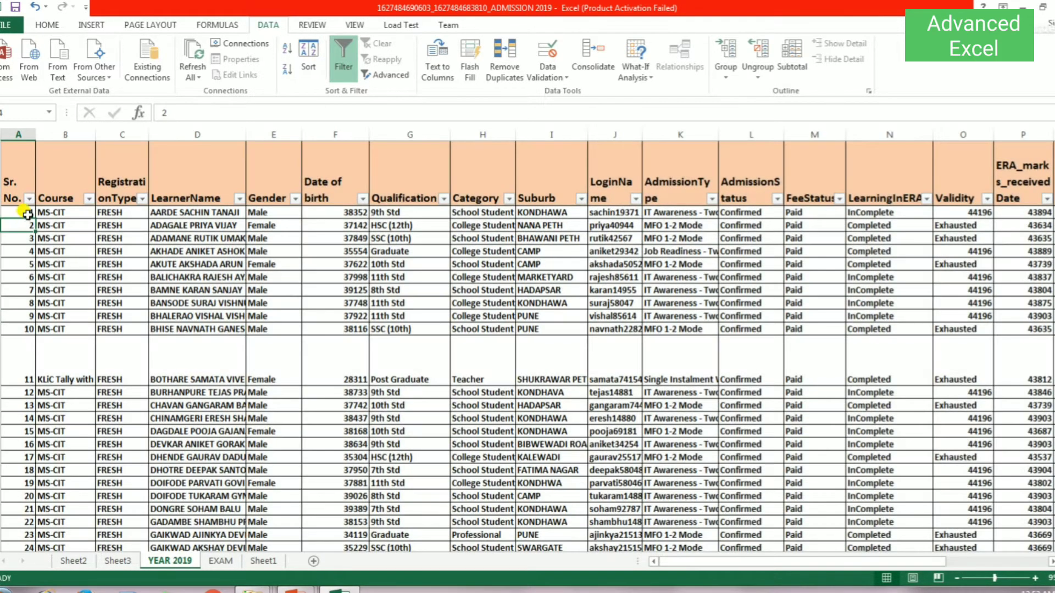
click(88, 199)
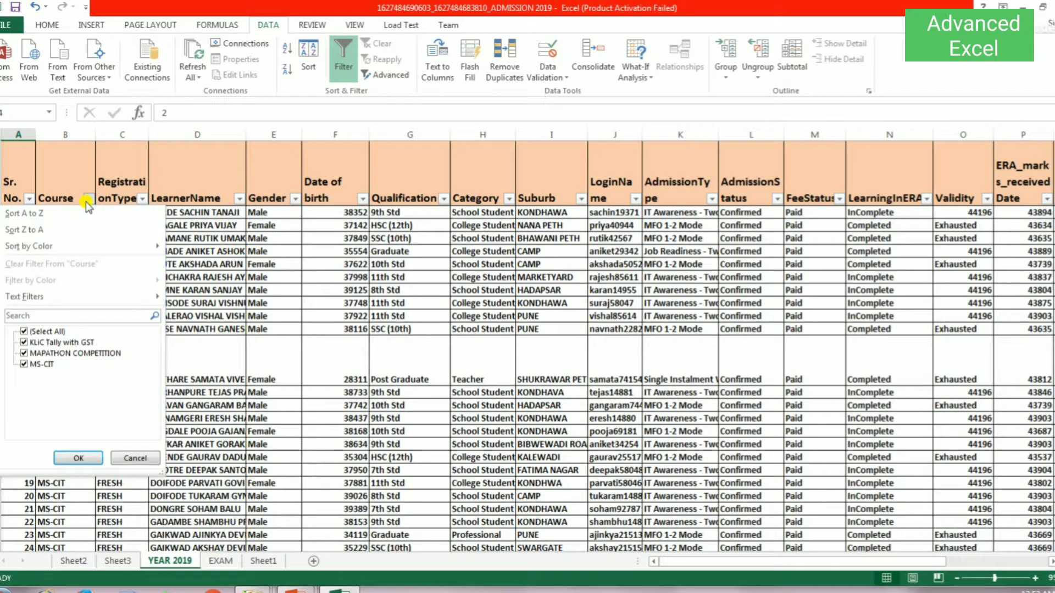
click(40, 333)
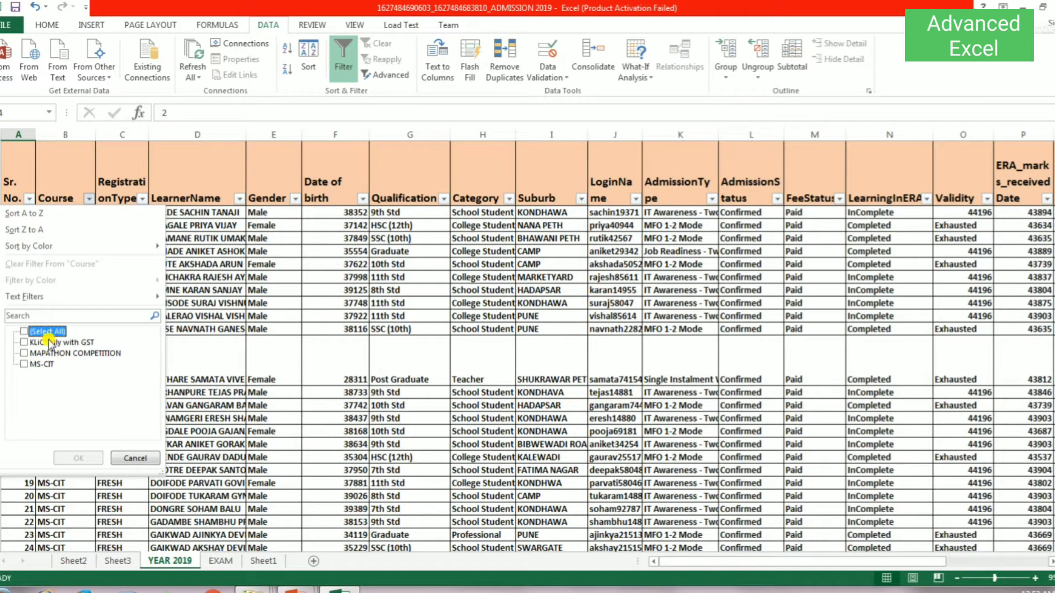
click(52, 342)
click(78, 459)
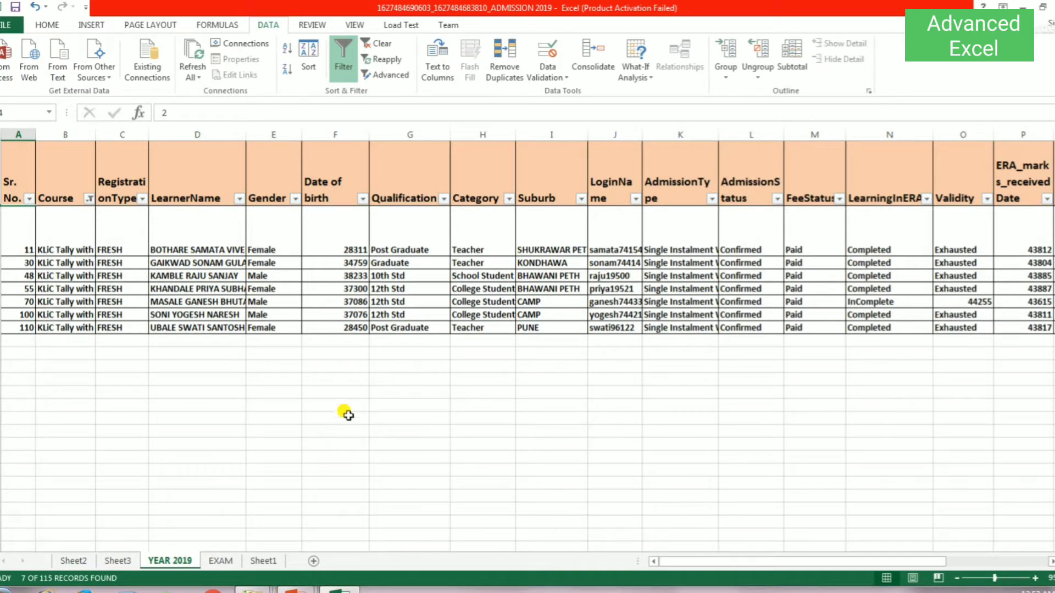
Reselect all courses in the Course filter, then switch AutoFilter off with Data > Filter.
click(89, 198)
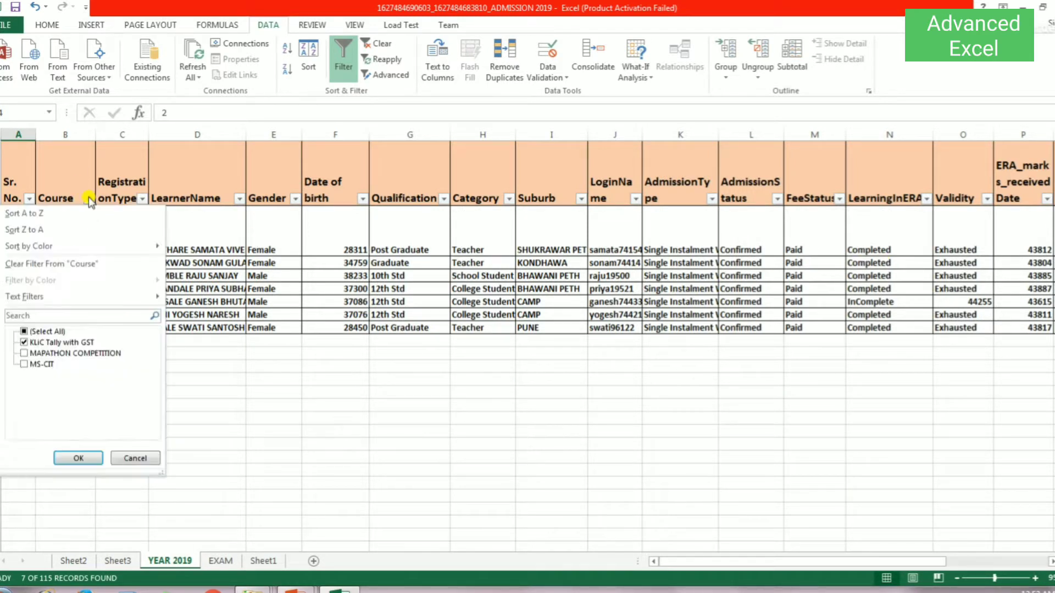
click(25, 331)
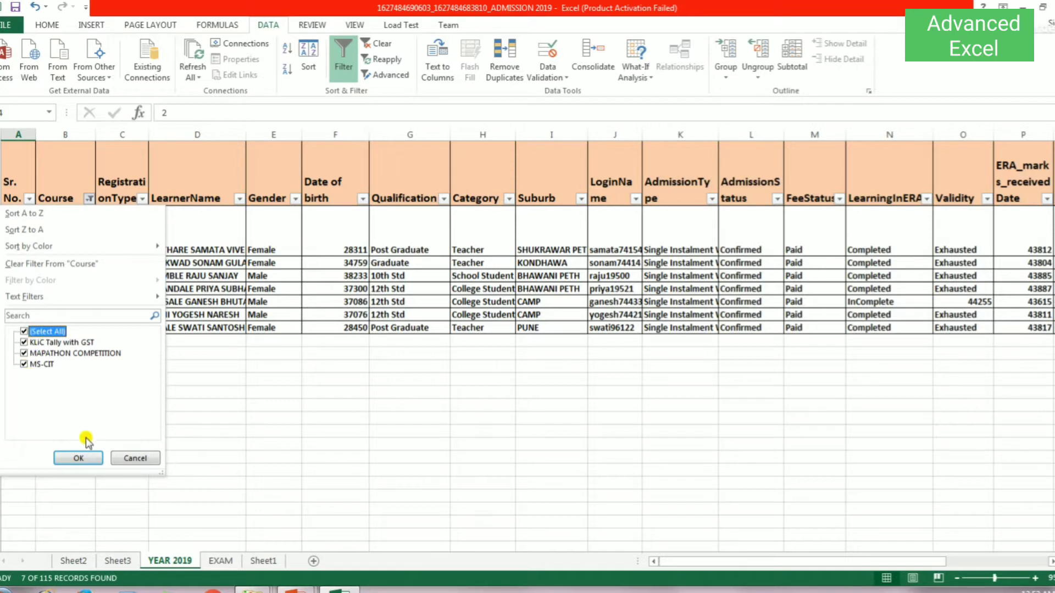
click(80, 458)
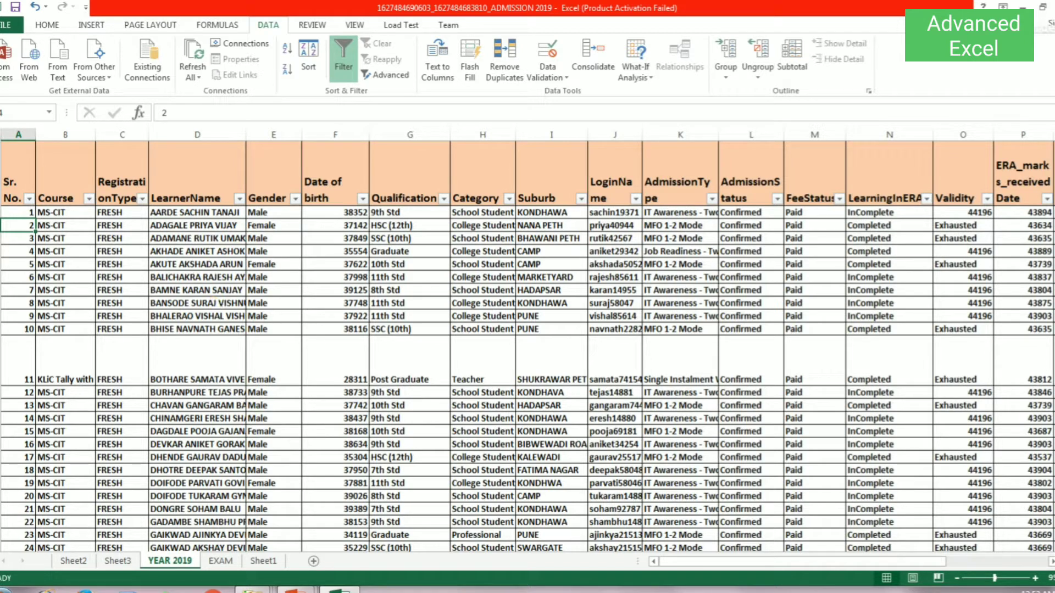
click(343, 62)
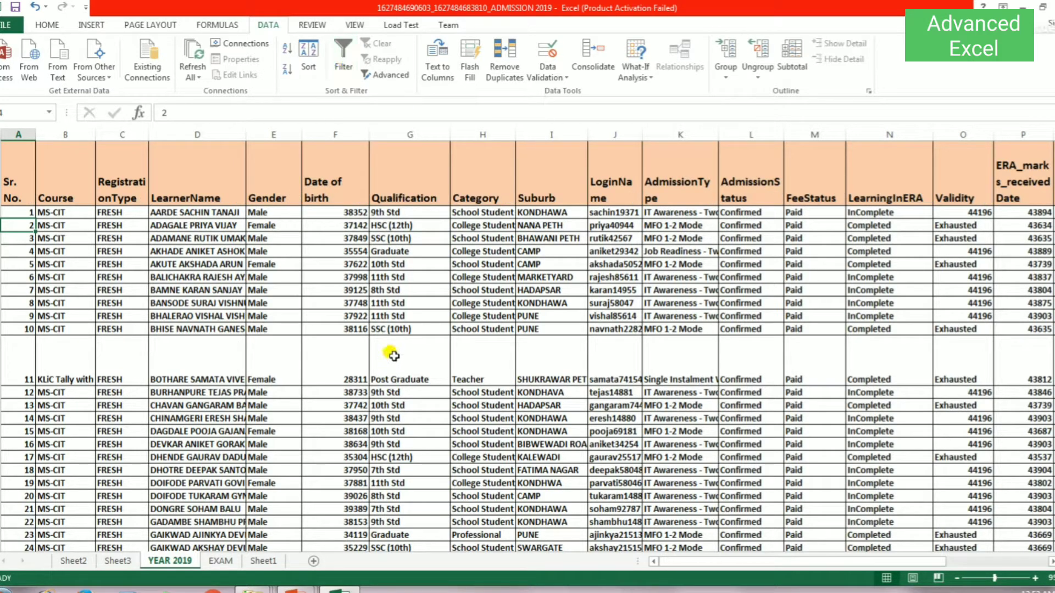
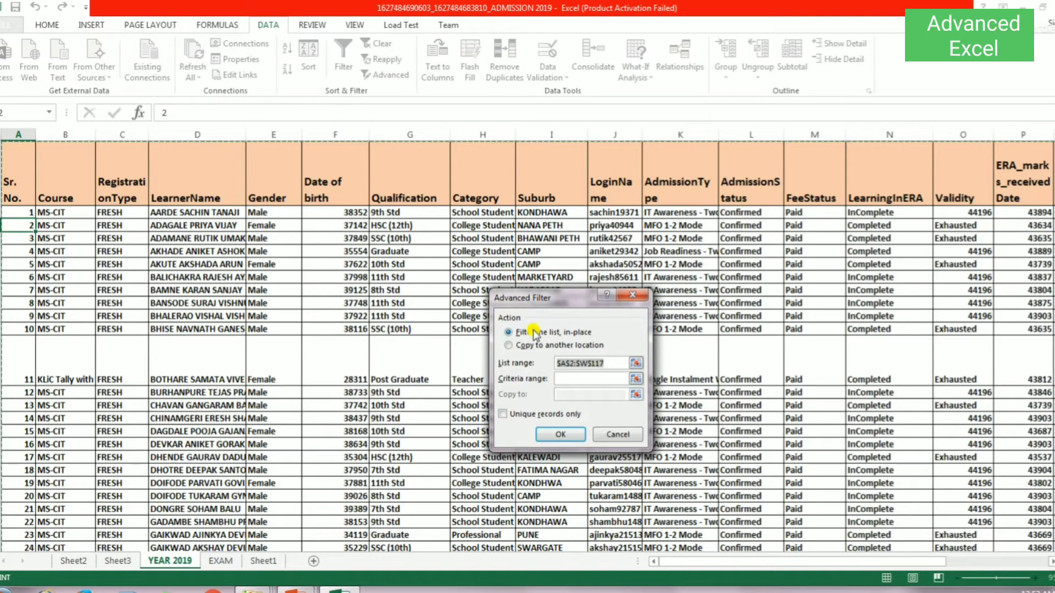
Choose Copy to another location and verify the list range covers $A$2:$W$117.
drag(521, 299, 452, 234)
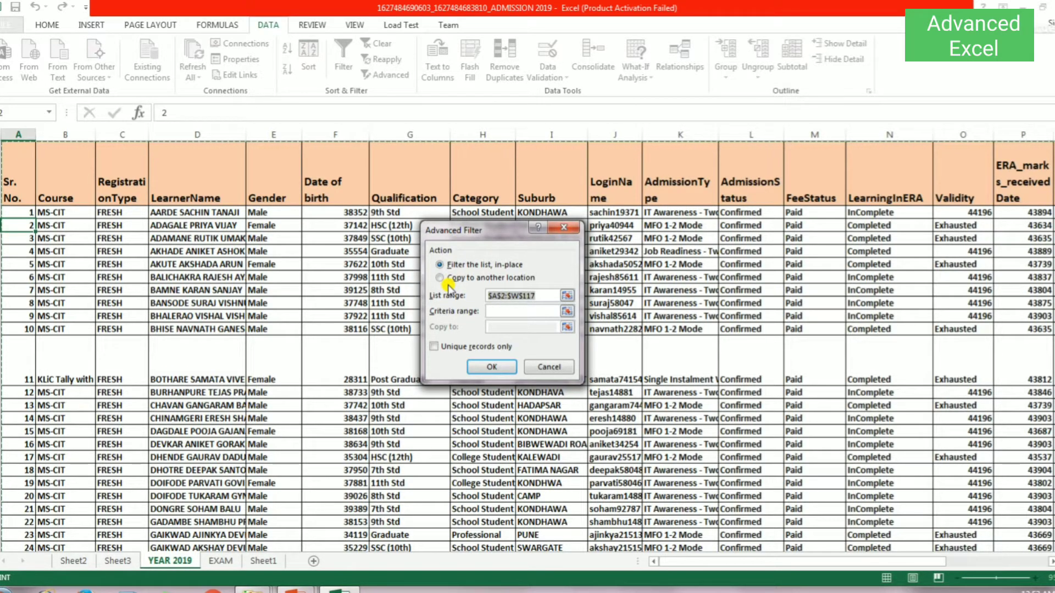
click(445, 278)
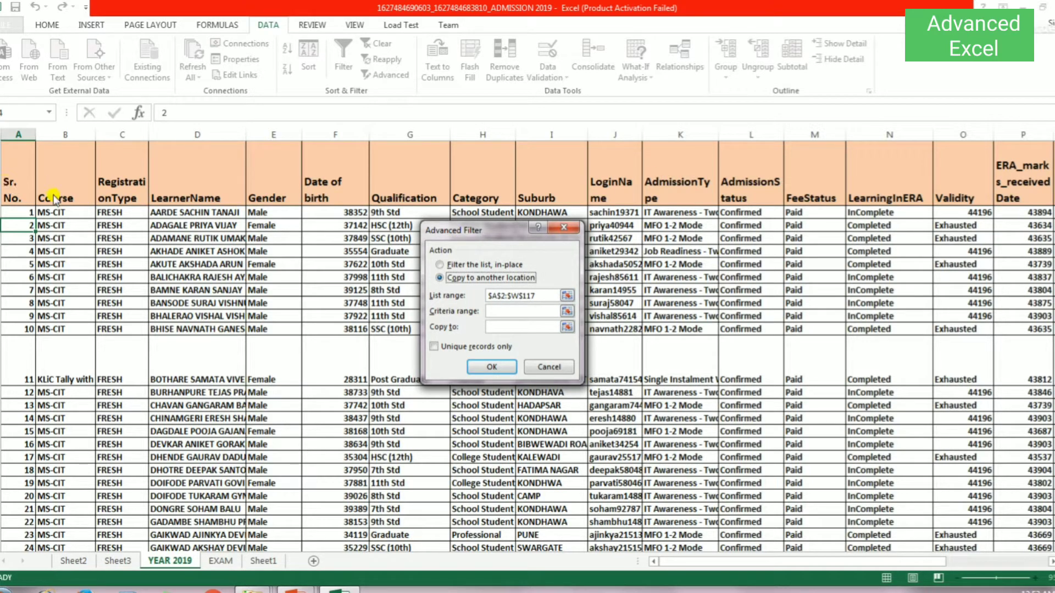
click(567, 295)
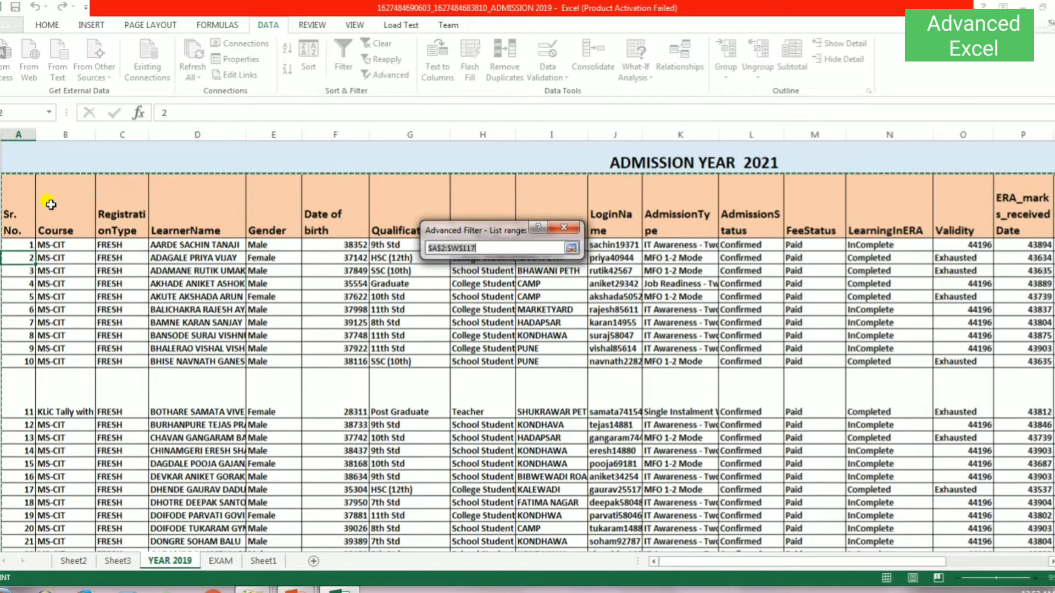
scroll(52, 200, up, 1)
scroll(901, 366, down, 5)
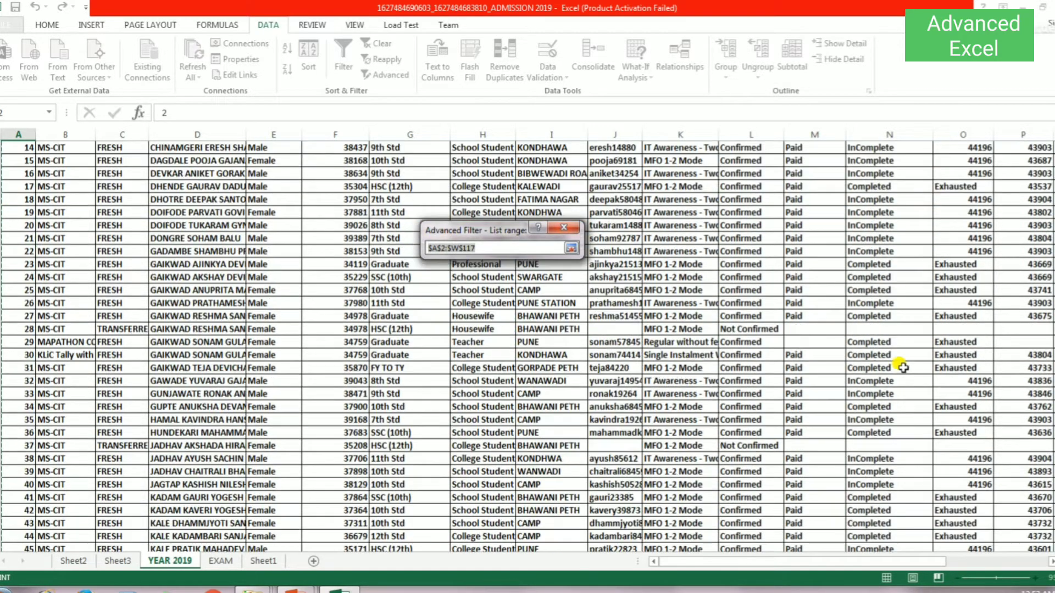
scroll(879, 390, down, 5)
scroll(864, 411, down, 5)
scroll(548, 530, down, 5)
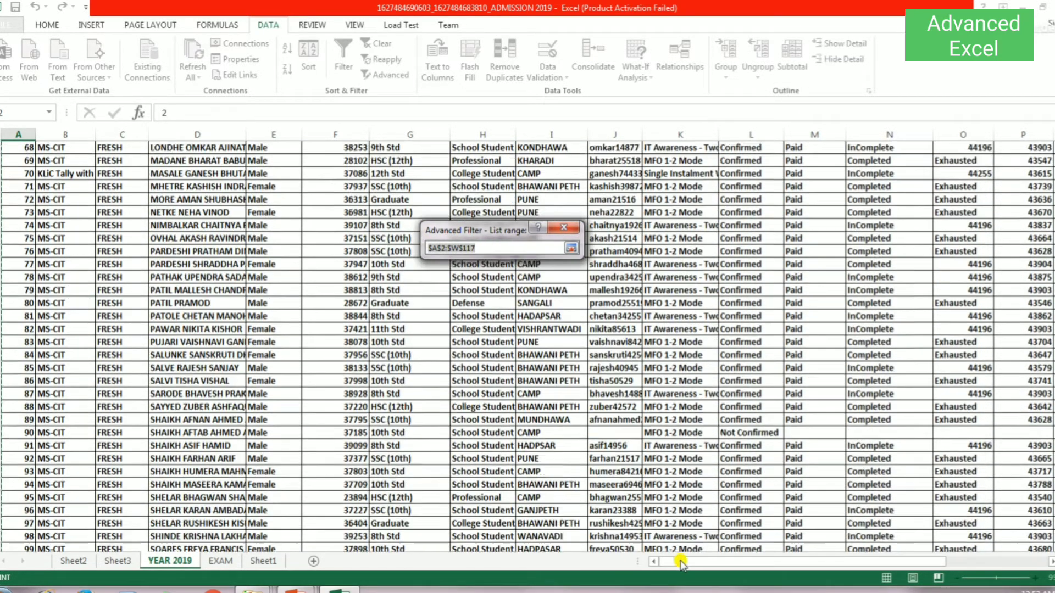
scroll(684, 563, down, 6)
scroll(684, 563, down, 4)
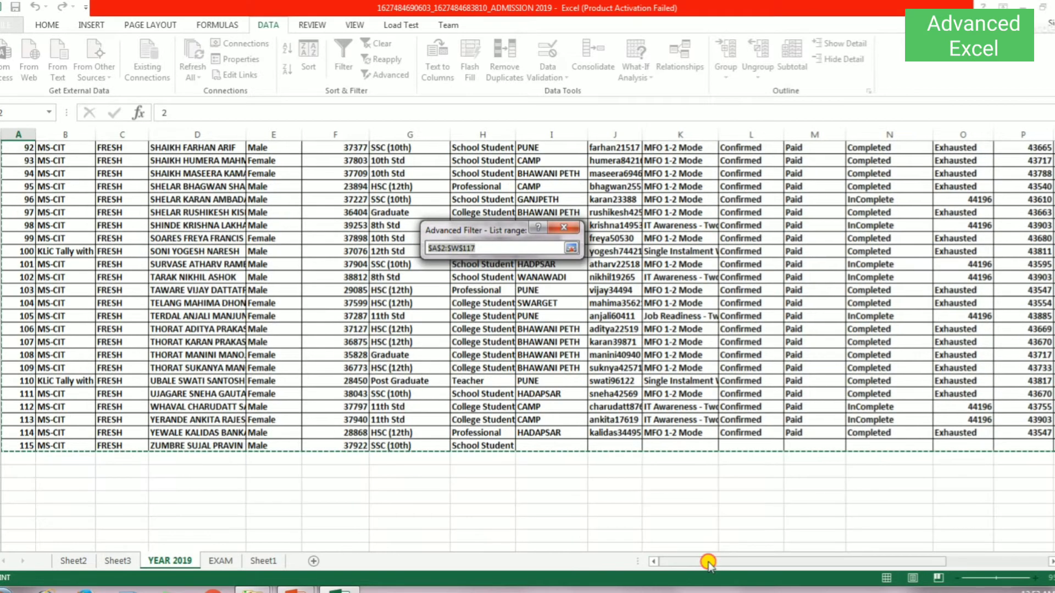
mouse_move(705, 563)
mouse_down()
mouse_move(888, 563)
mouse_move(720, 563)
mouse_up()
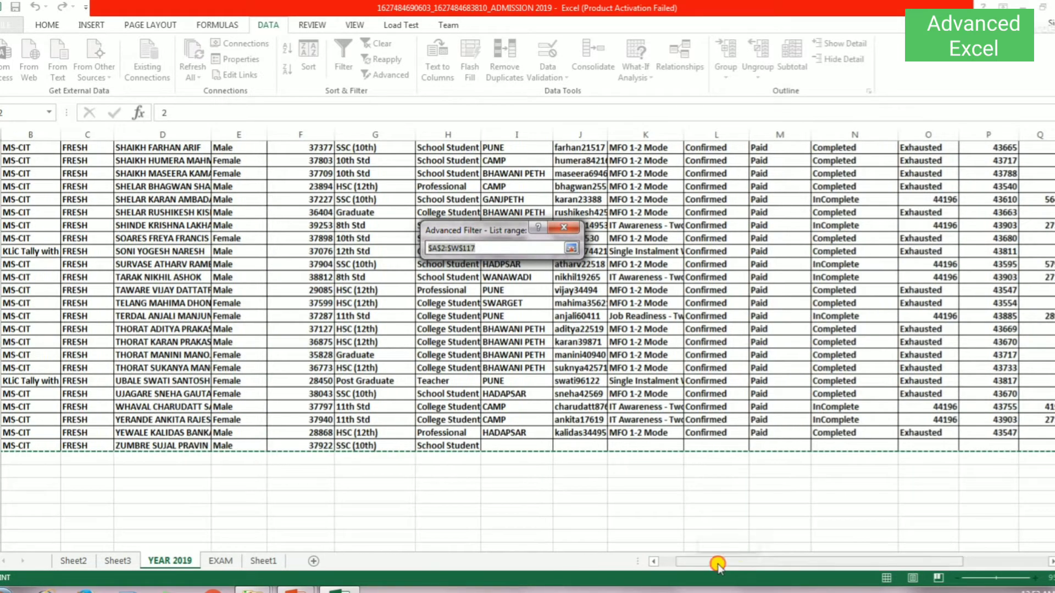
scroll(506, 365, up, 5)
scroll(506, 365, up, 6)
scroll(506, 365, up, 5)
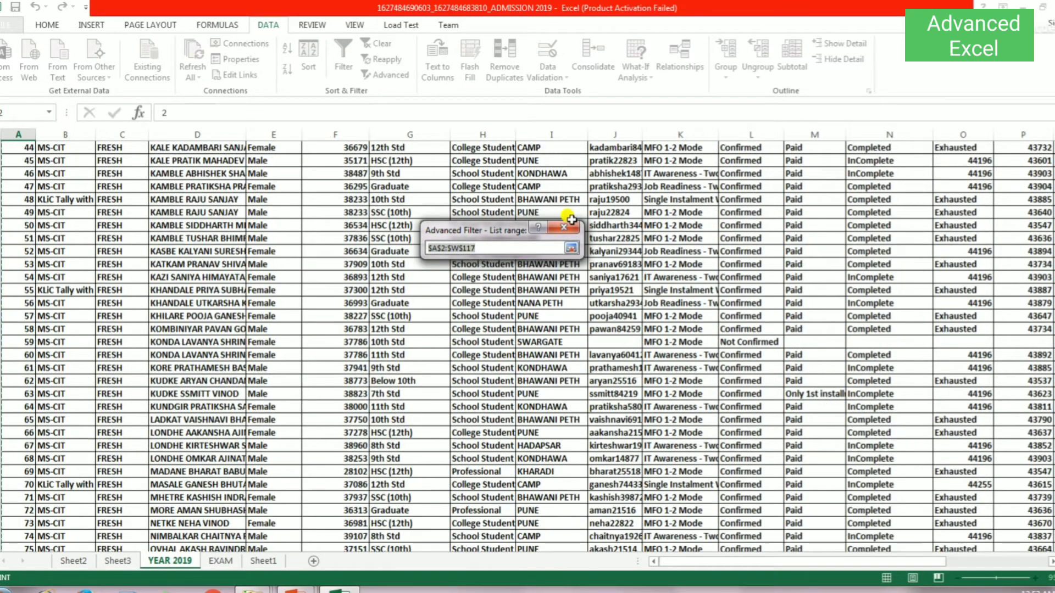
click(573, 249)
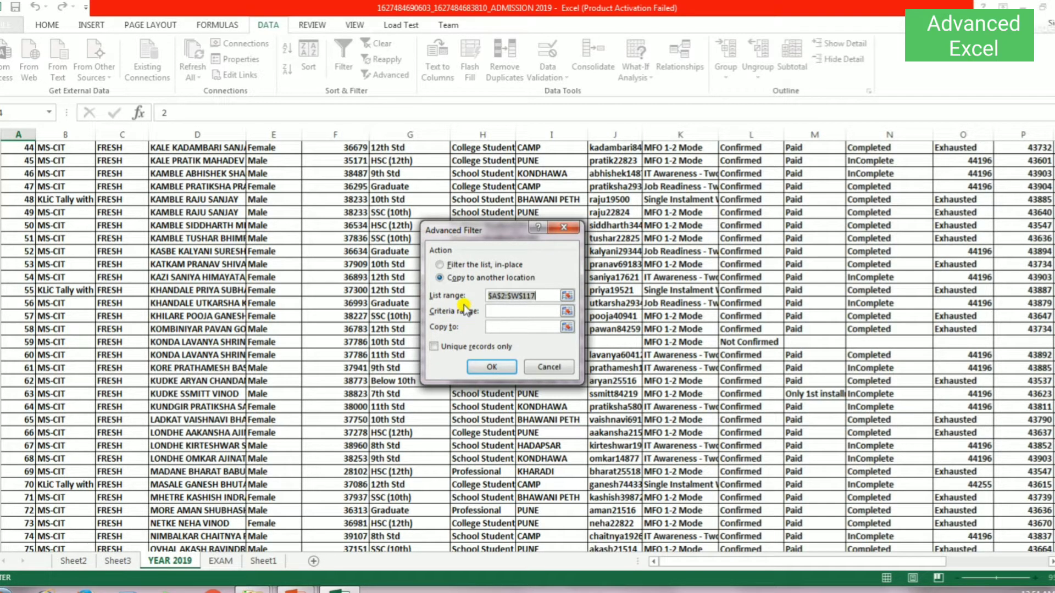
Copy the FeeStatus heading into an empty cell below the admission data.
click(561, 228)
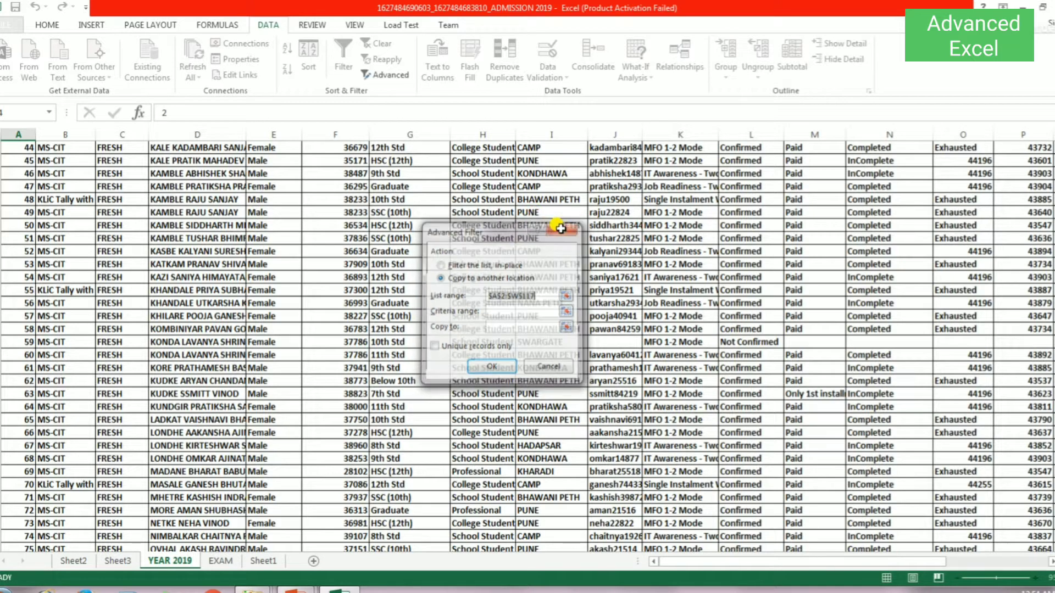
scroll(463, 343, up, 1)
scroll(464, 344, up, 6)
scroll(463, 344, up, 6)
scroll(463, 343, up, 2)
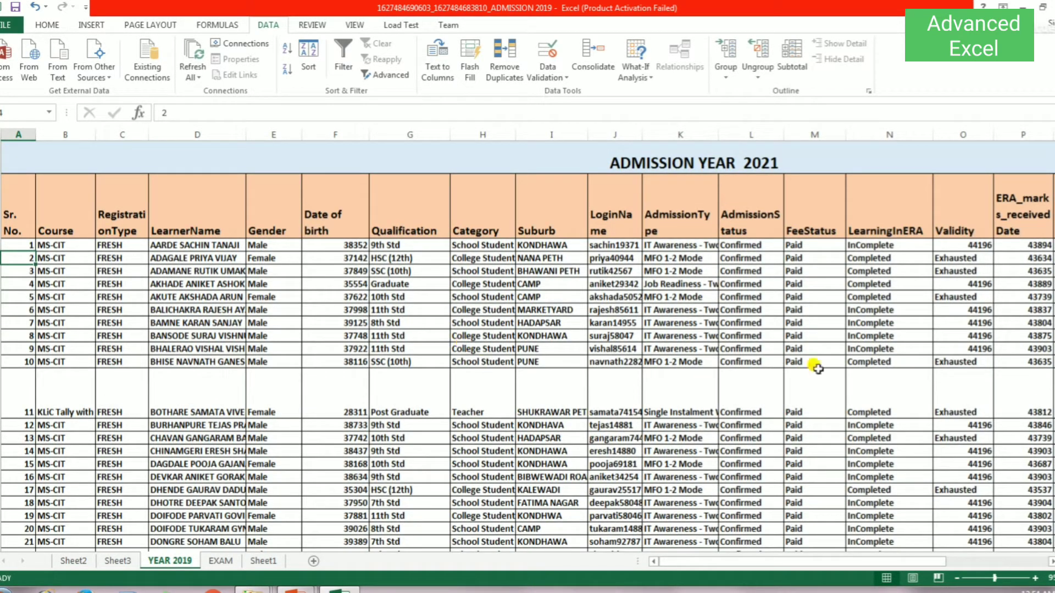
drag(756, 570, 797, 561)
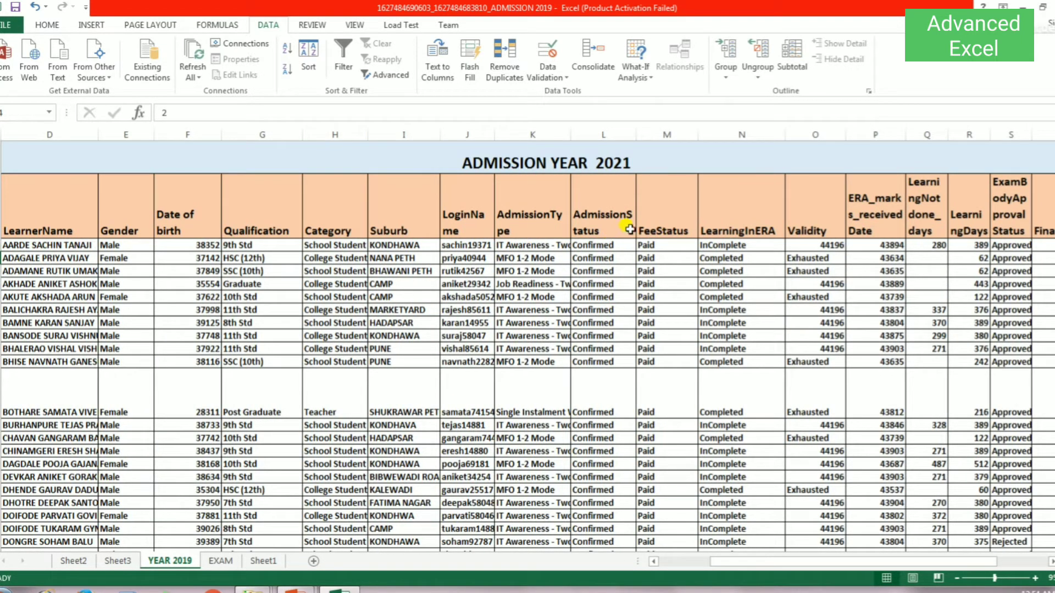
click(649, 225)
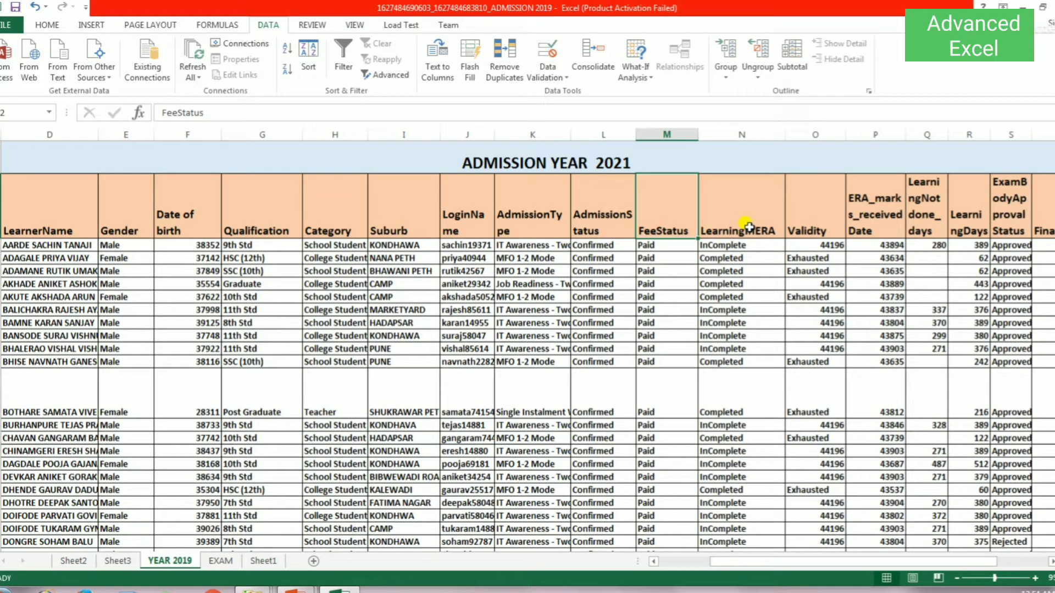
click(721, 258)
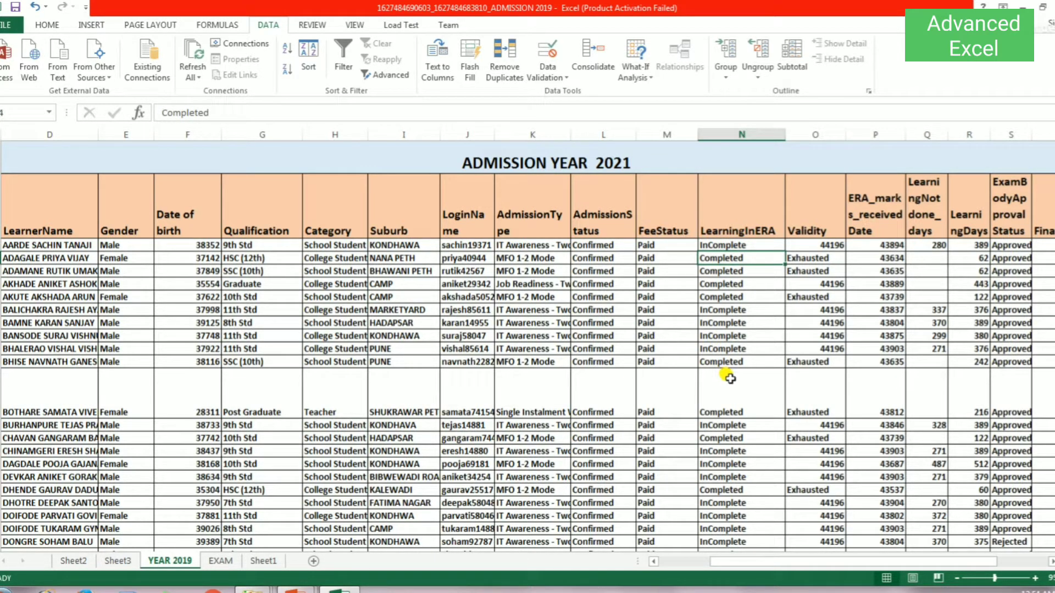
click(664, 227)
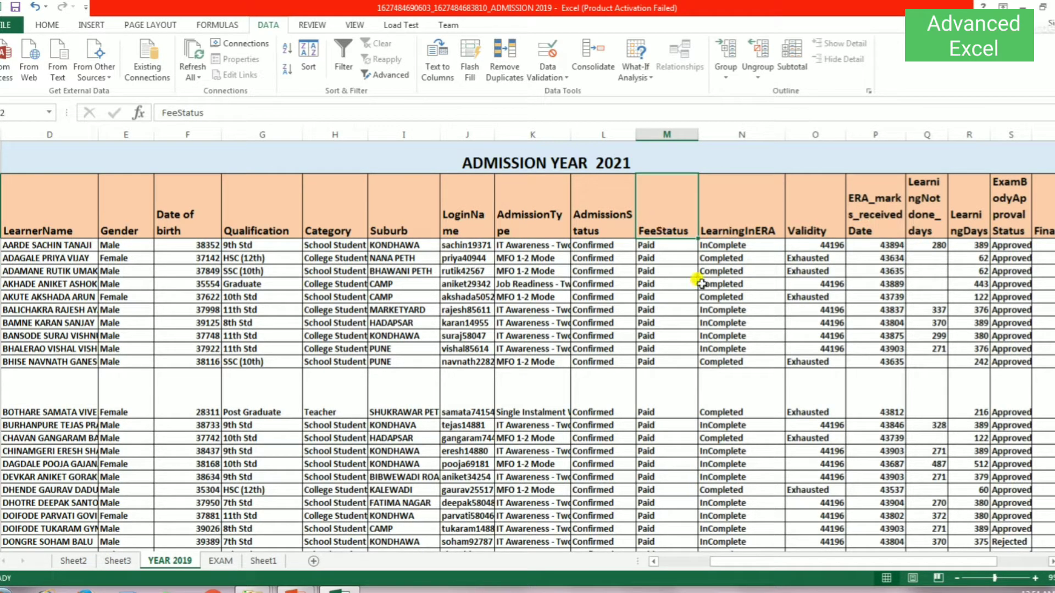
key(ctrl+c)
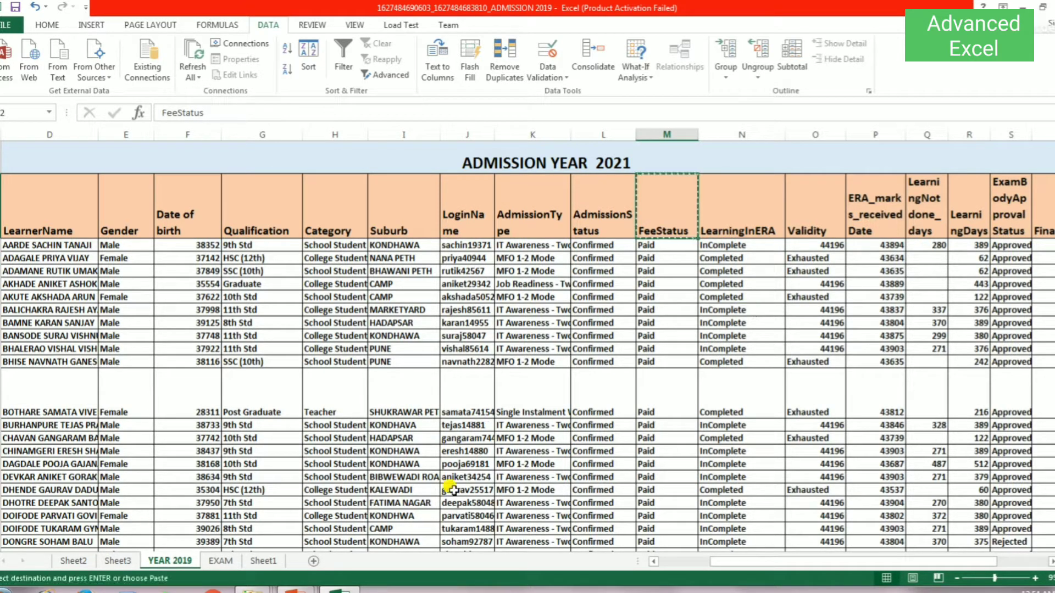
scroll(460, 497, down, 5)
scroll(460, 497, down, 8)
scroll(461, 498, down, 15)
scroll(461, 497, down, 10)
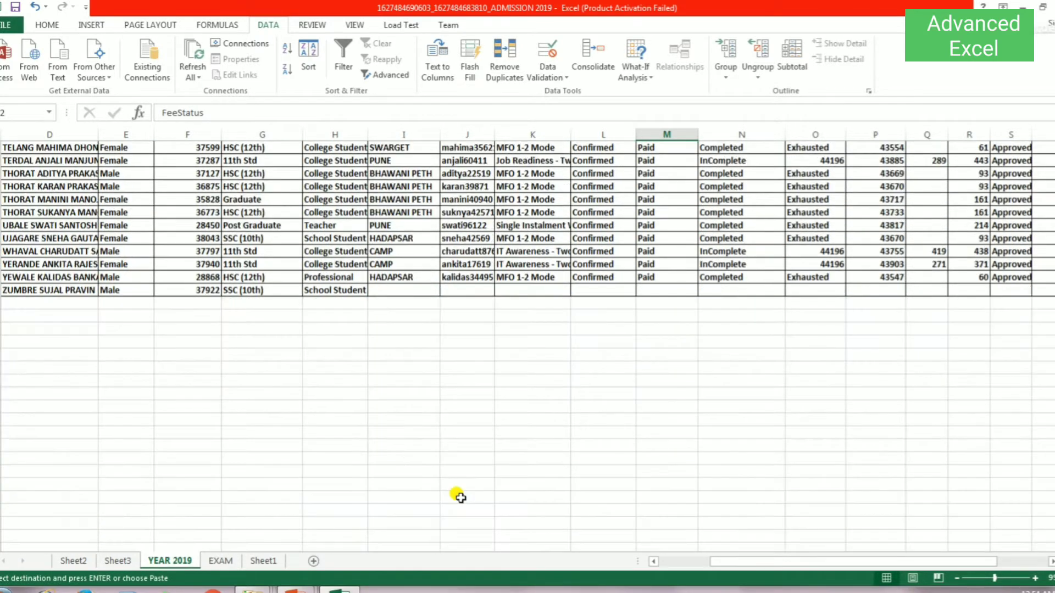
click(166, 332)
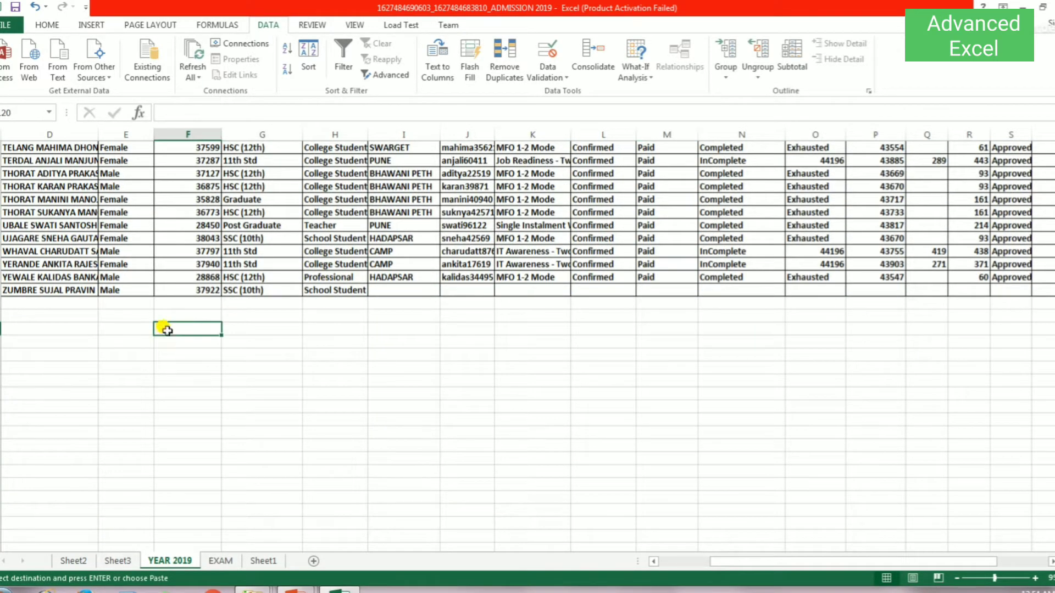
key(ctrl+v)
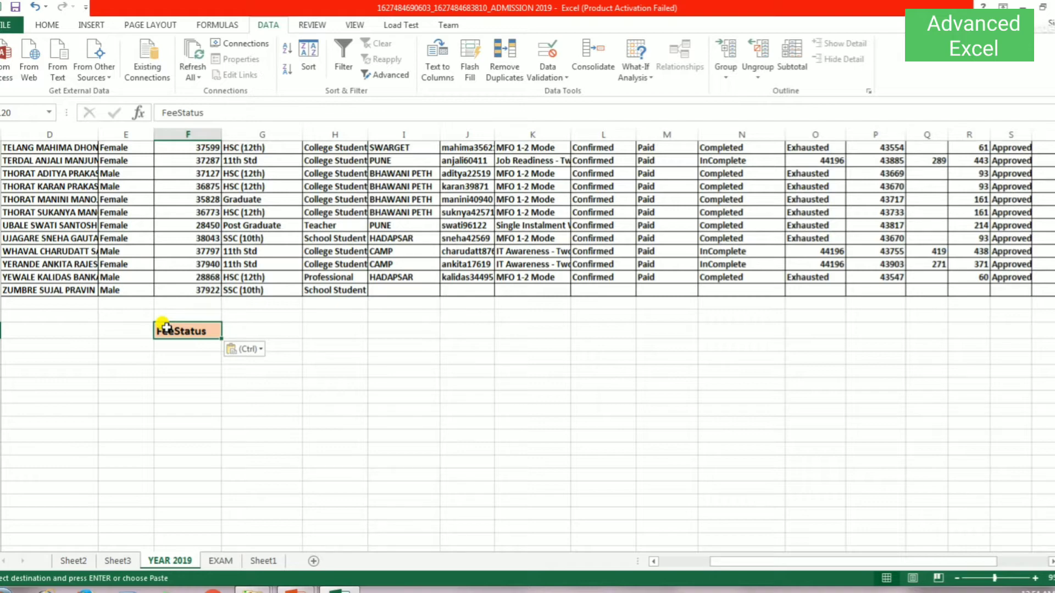
Copy the LearningInERA heading into the cell right of the pasted FeeStatus.
scroll(405, 349, up, 15)
scroll(405, 352, up, 1)
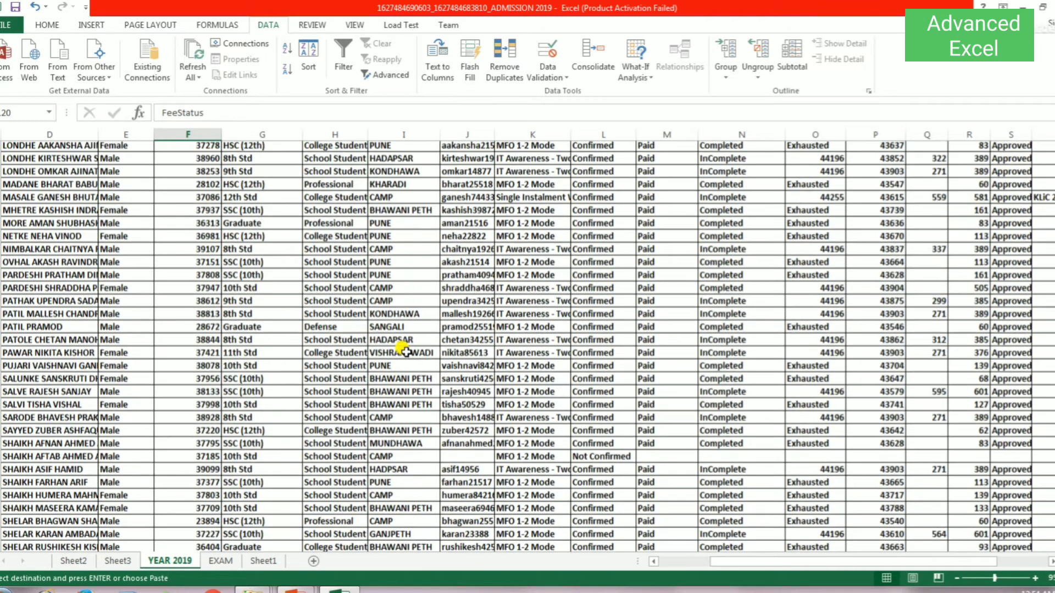
scroll(405, 349, up, 10)
scroll(405, 346, up, 10)
scroll(405, 346, up, 2)
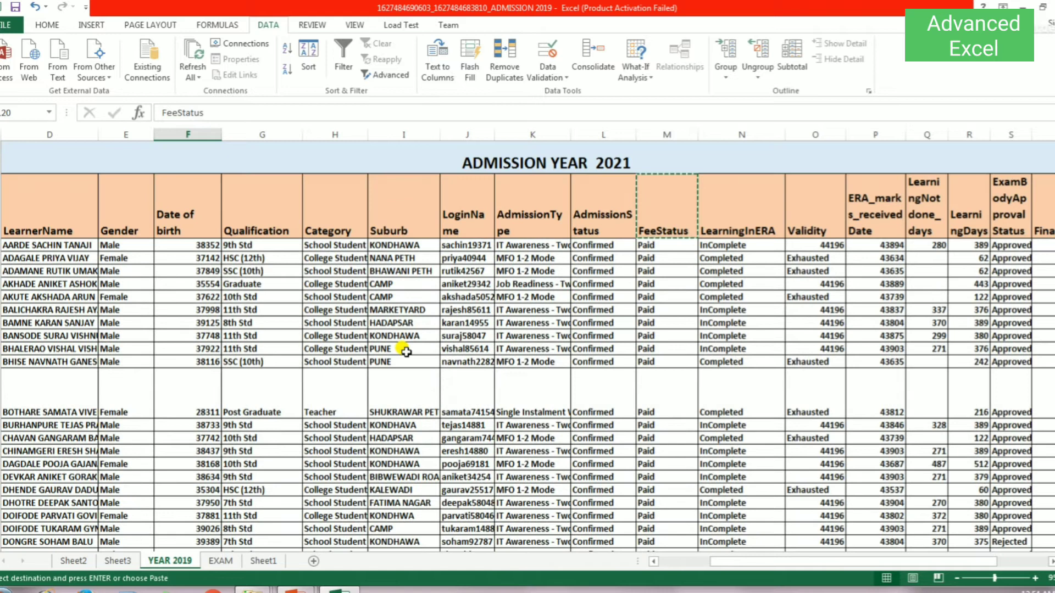
click(721, 225)
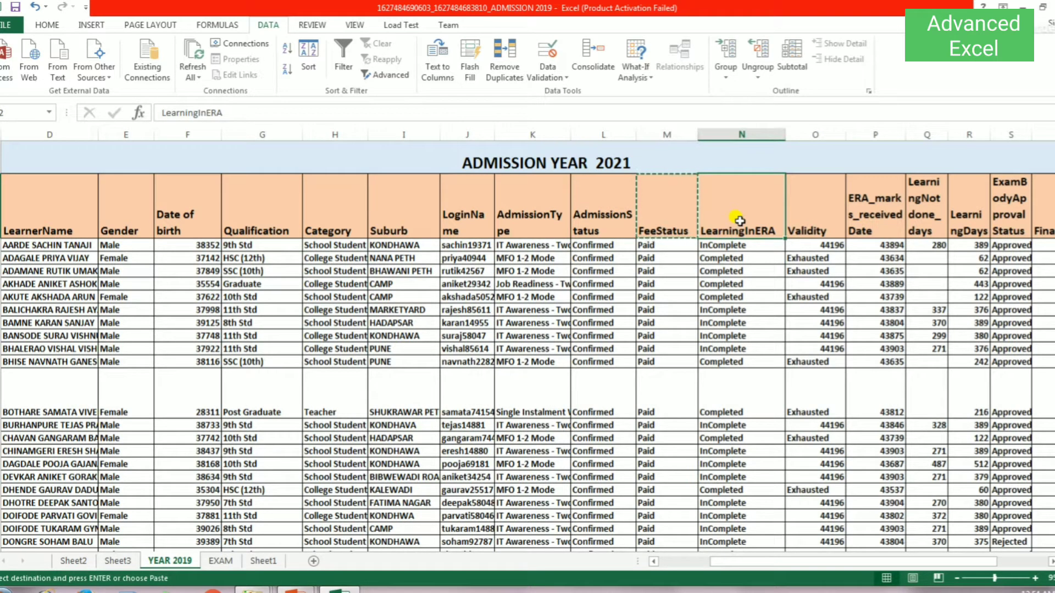
key(ctrl+c)
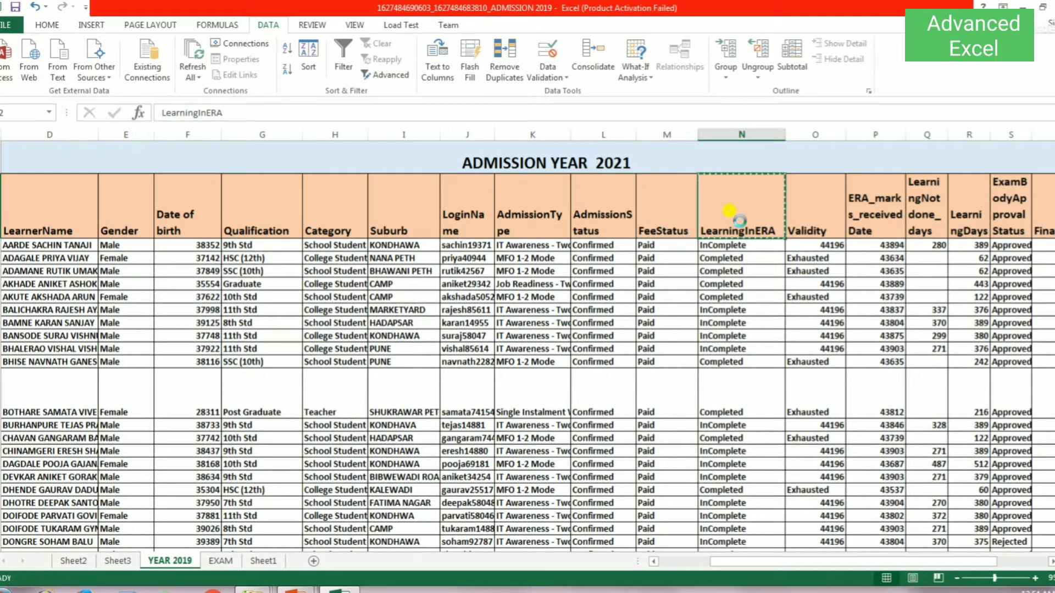
scroll(245, 465, down, 10)
scroll(245, 464, down, 10)
scroll(243, 468, down, 5)
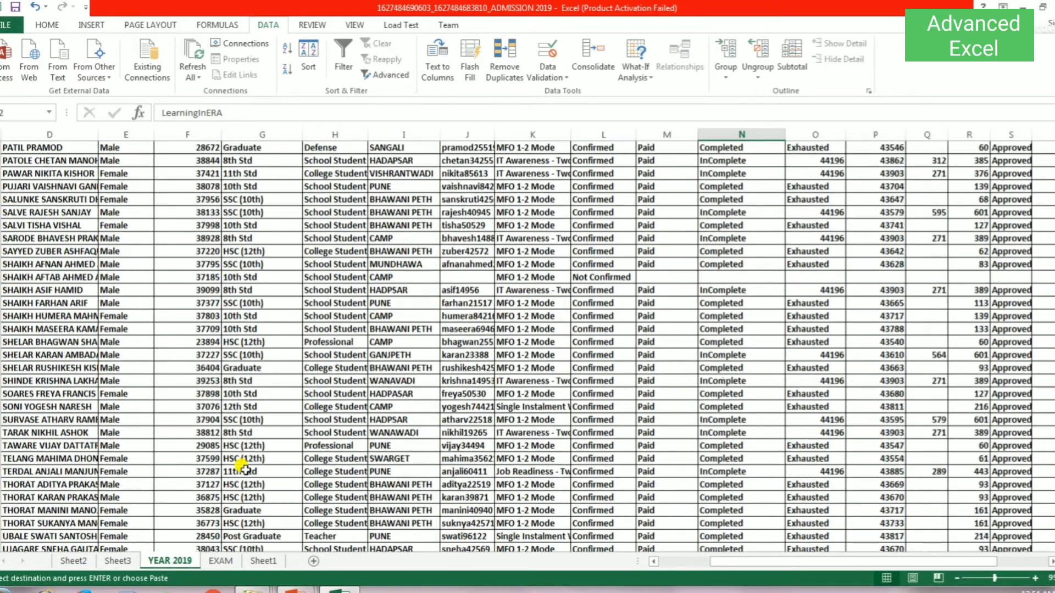
scroll(245, 469, down, 10)
click(264, 267)
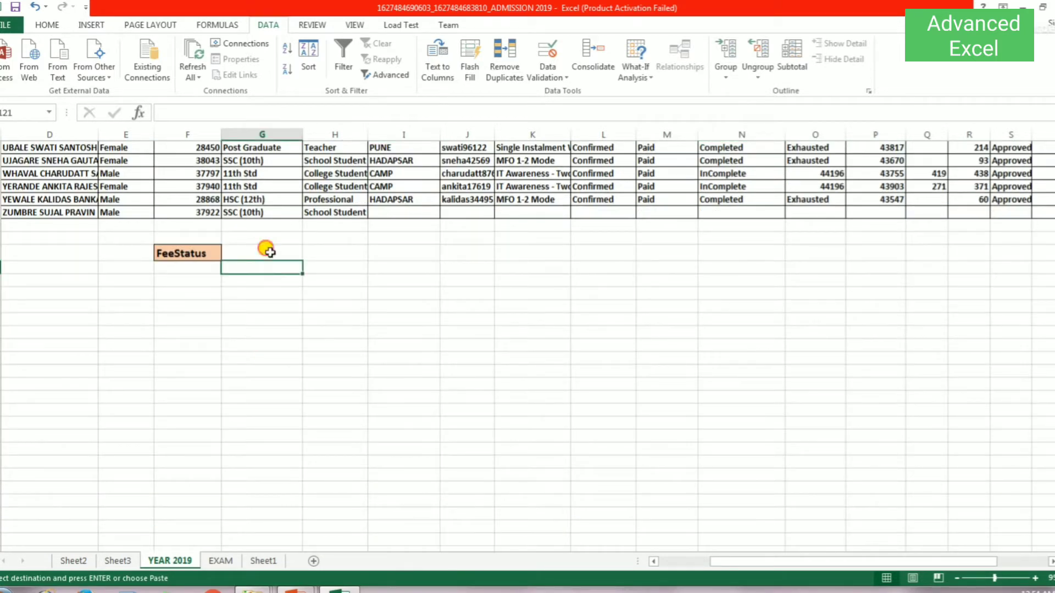
click(269, 252)
key(ctrl+v)
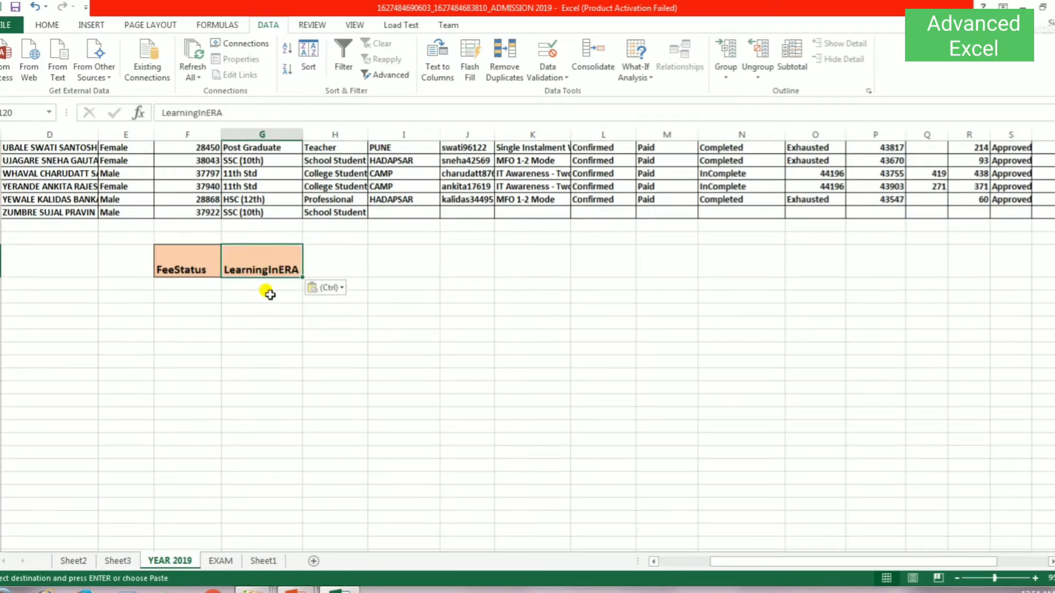
click(194, 286)
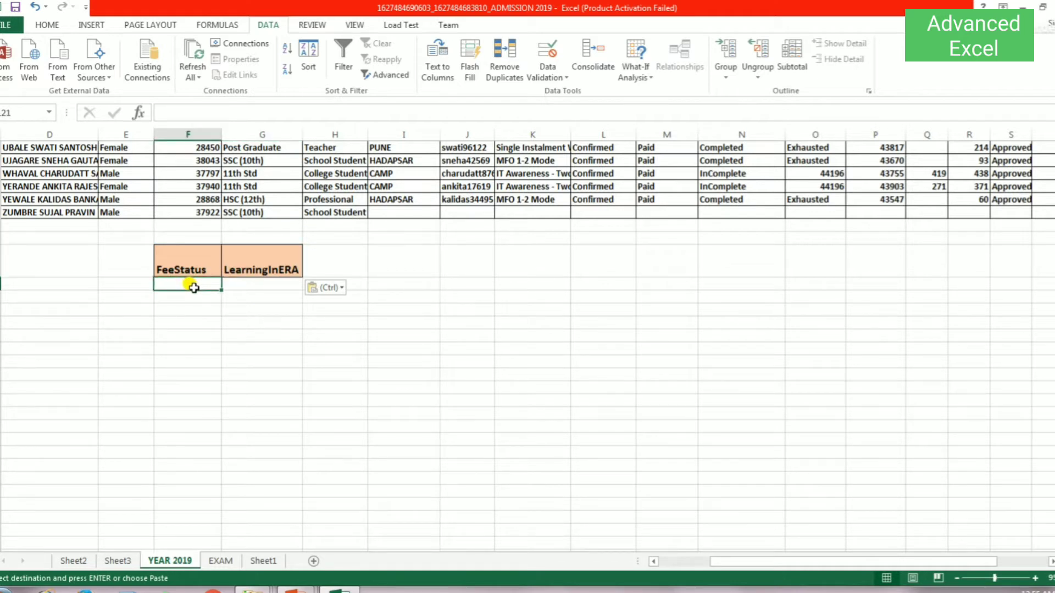
Enter ="Paid" under FeeStatus, replacing the erroneous =PAID entry.
text(=)
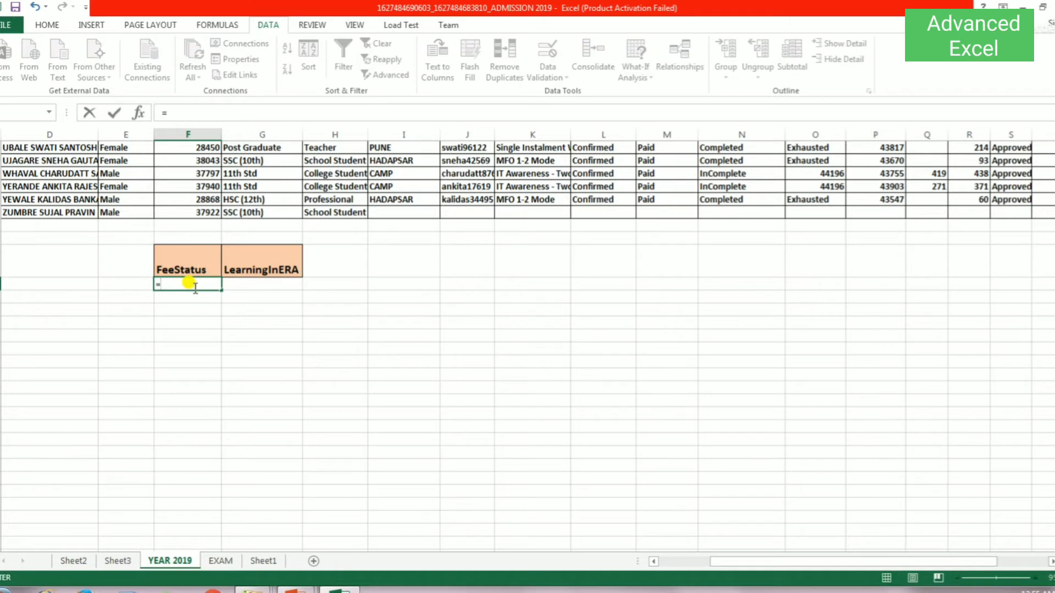
text(PAID)
key(Tab)
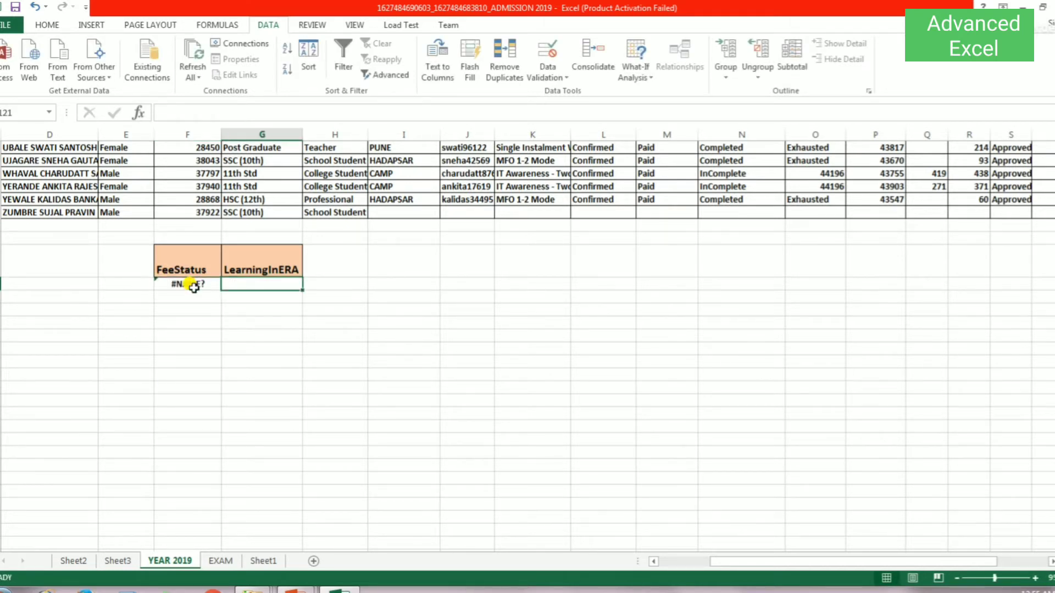
click(194, 287)
double_click(194, 286)
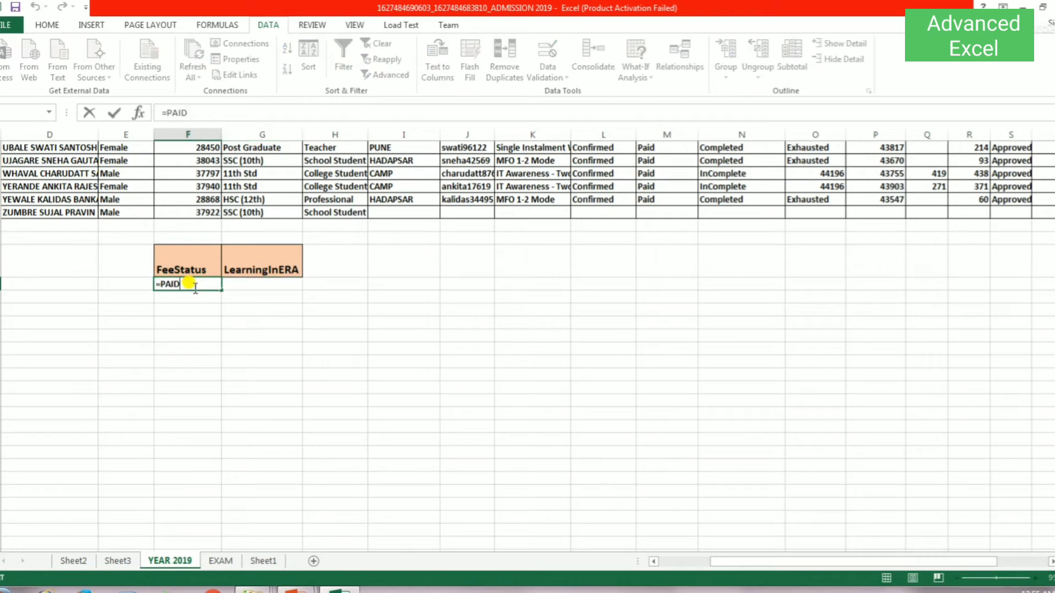
scroll(531, 331, up, 9)
scroll(531, 332, up, 5)
scroll(531, 332, up, 5)
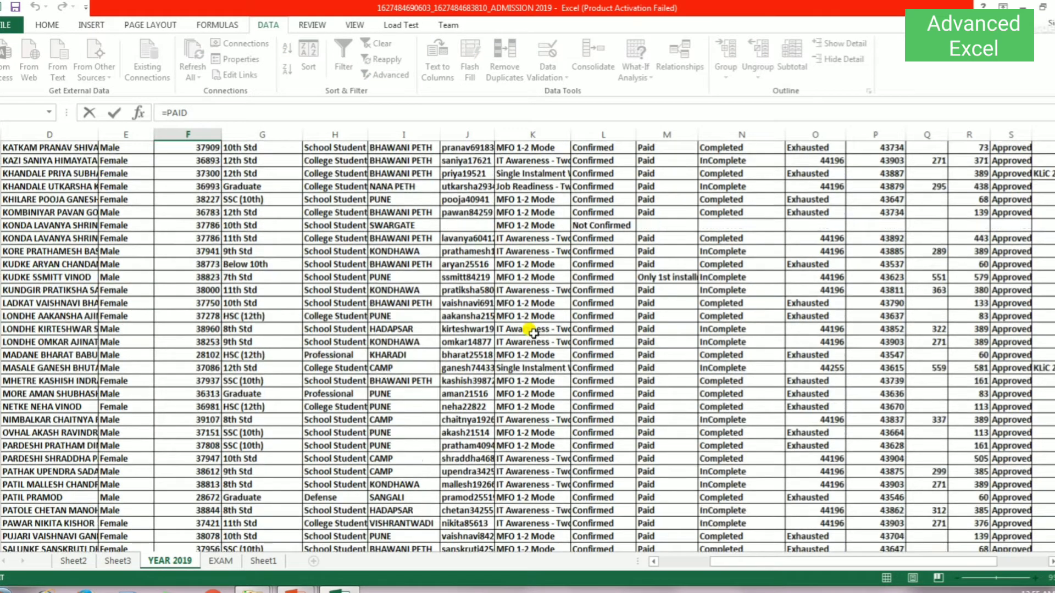
scroll(533, 329, up, 5)
scroll(575, 280, up, 4)
scroll(574, 279, up, 3)
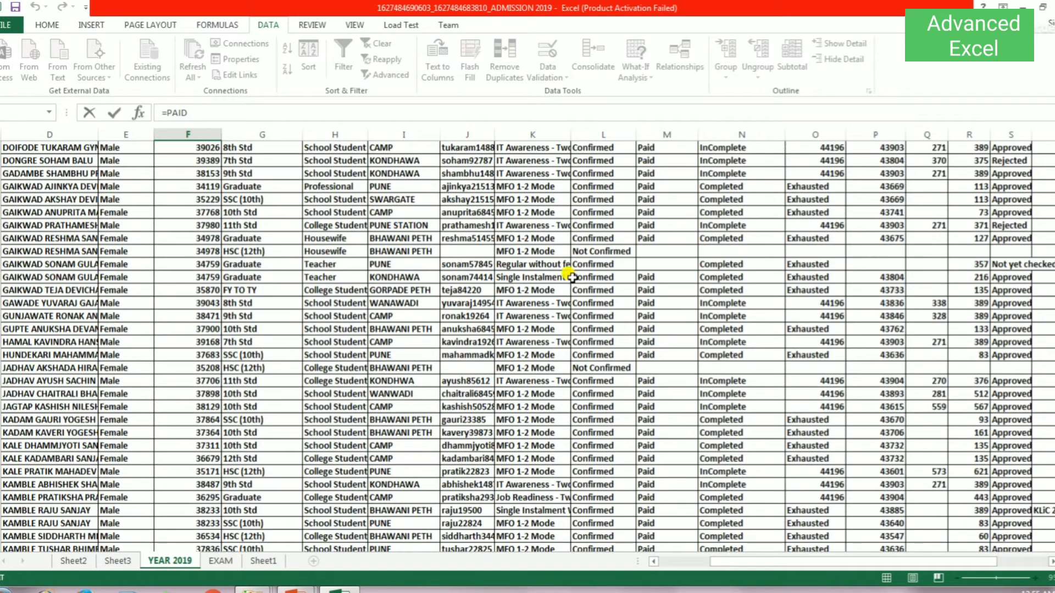
scroll(573, 278, up, 4)
scroll(571, 276, up, 1)
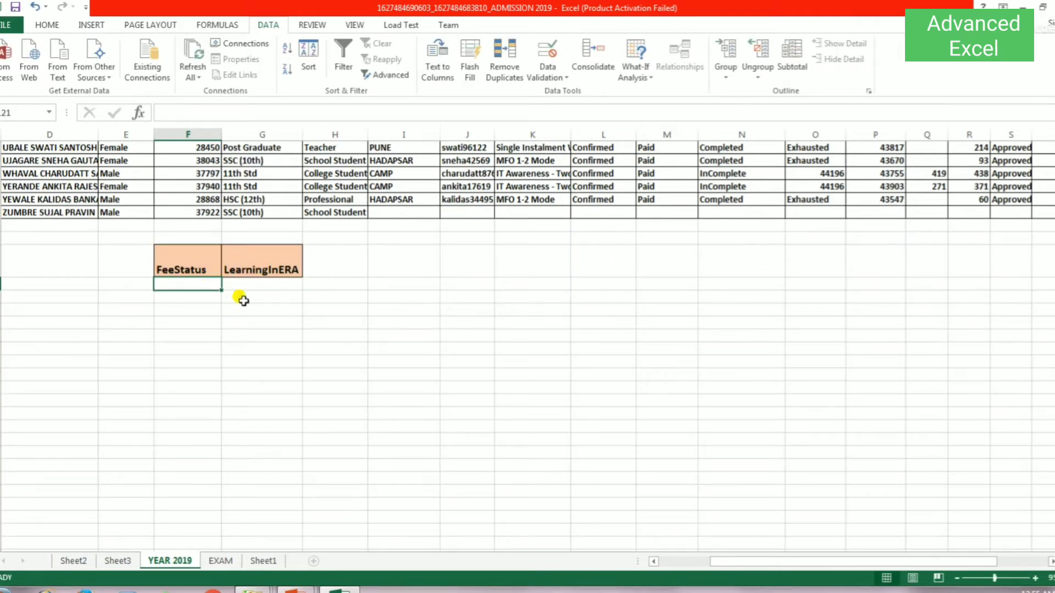
key(BackSpace)
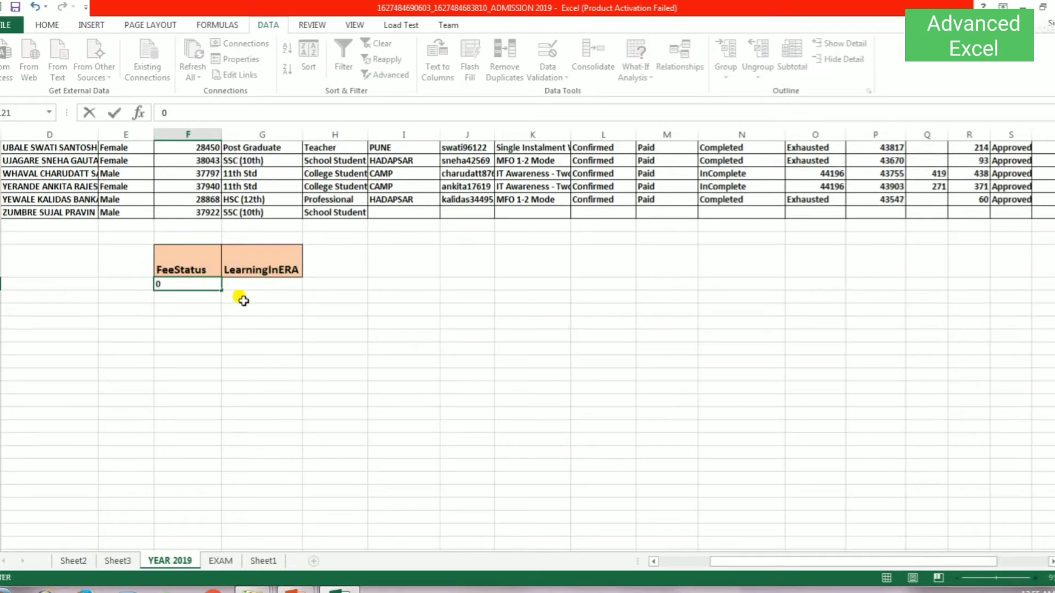
text(>)
text(<>)
key(BackSpace)
key(BackSpace)
key(BackSpace)
text(=)
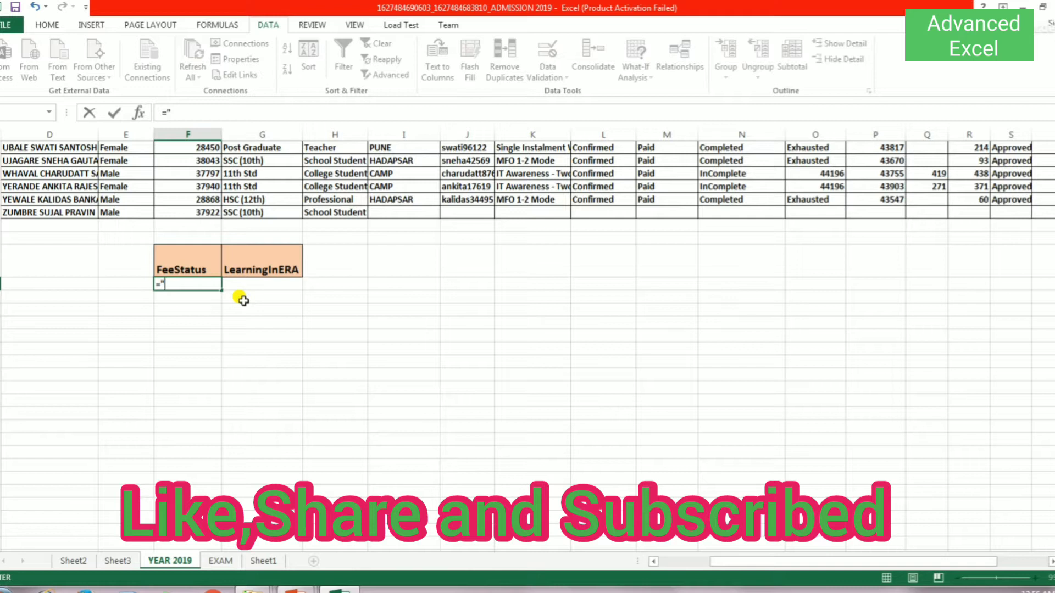
text(Pai)
text(d")
key(Return)
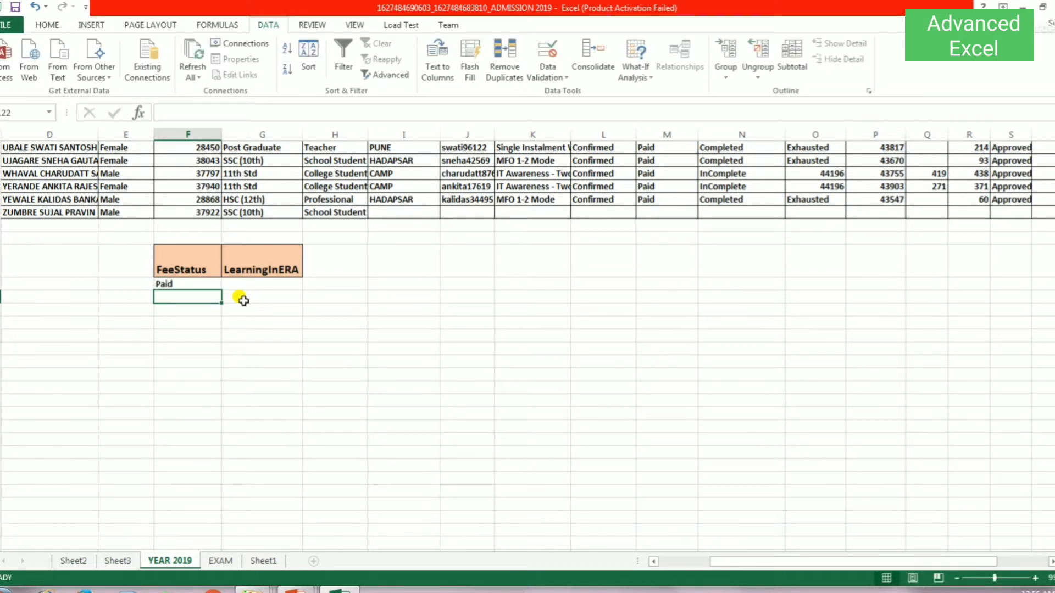
Enter ="Completed" as the criterion under LearningInERA.
key(Up)
key(Right)
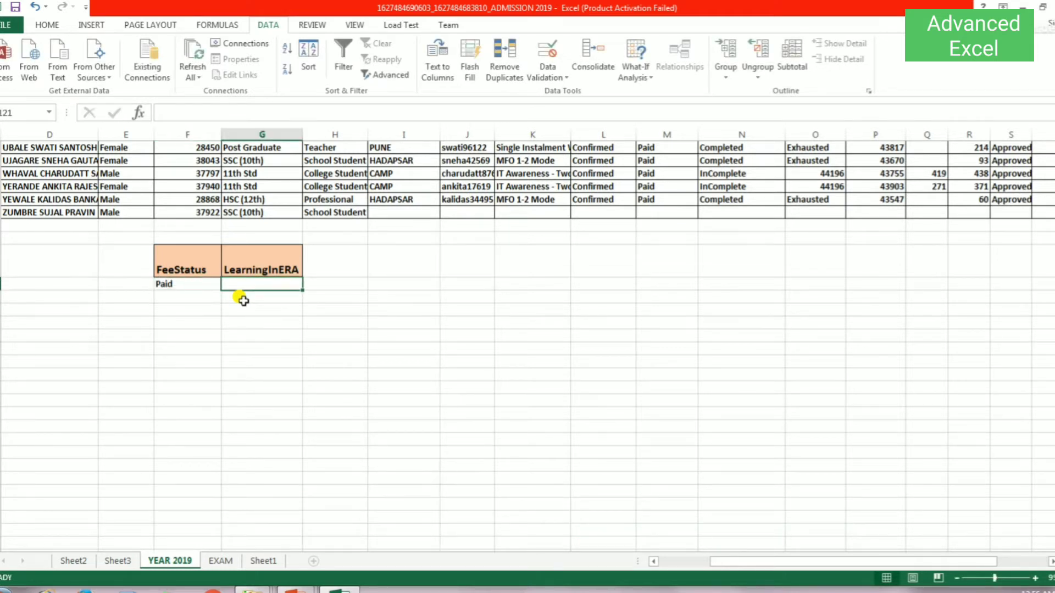
text(=)
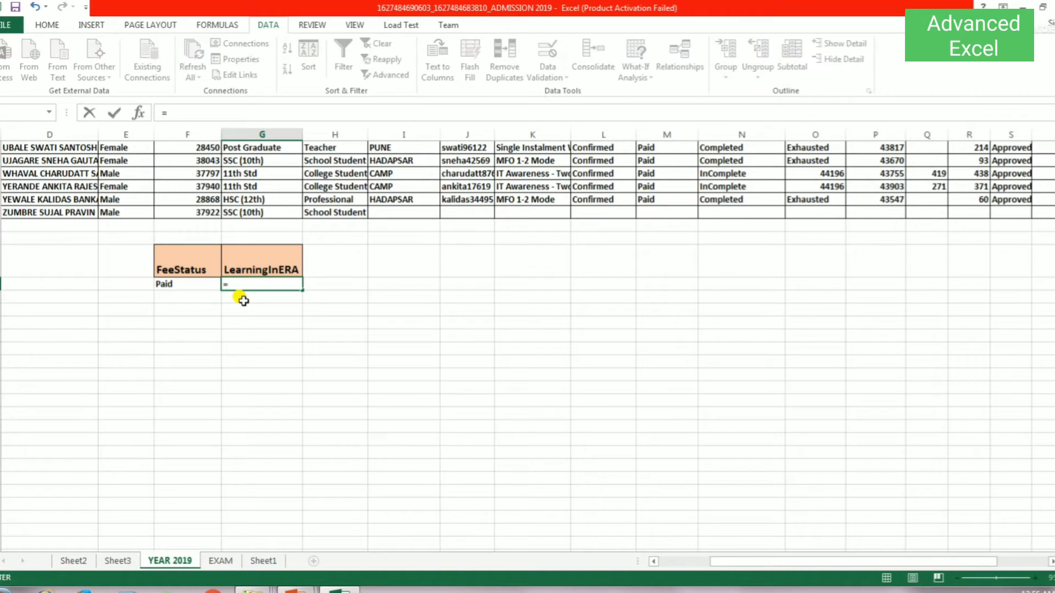
text("Compl)
text(et)
text(ed)
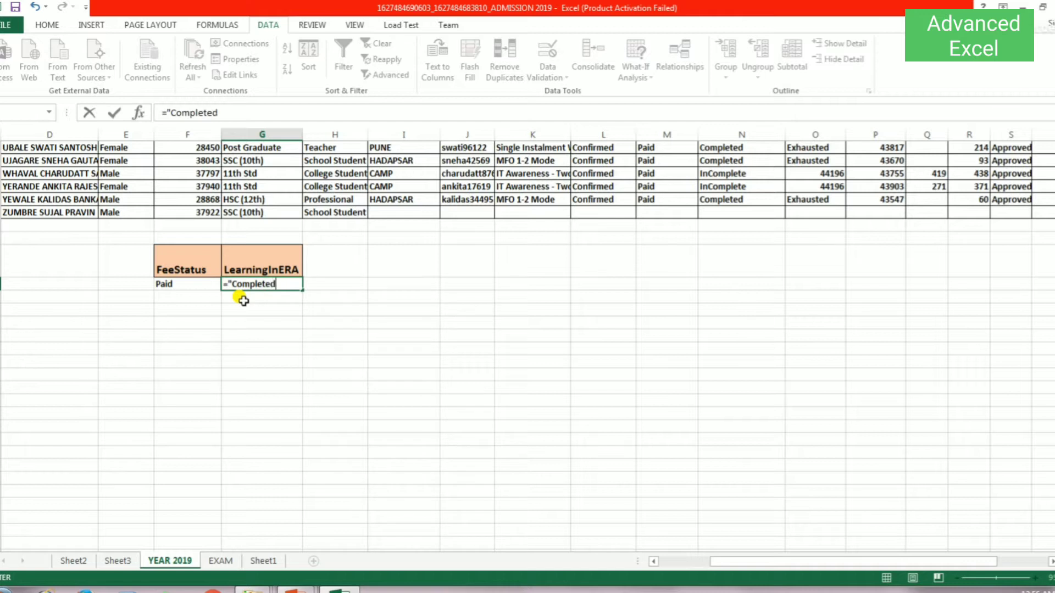
text(")
key(ctrl+Return)
key(Return)
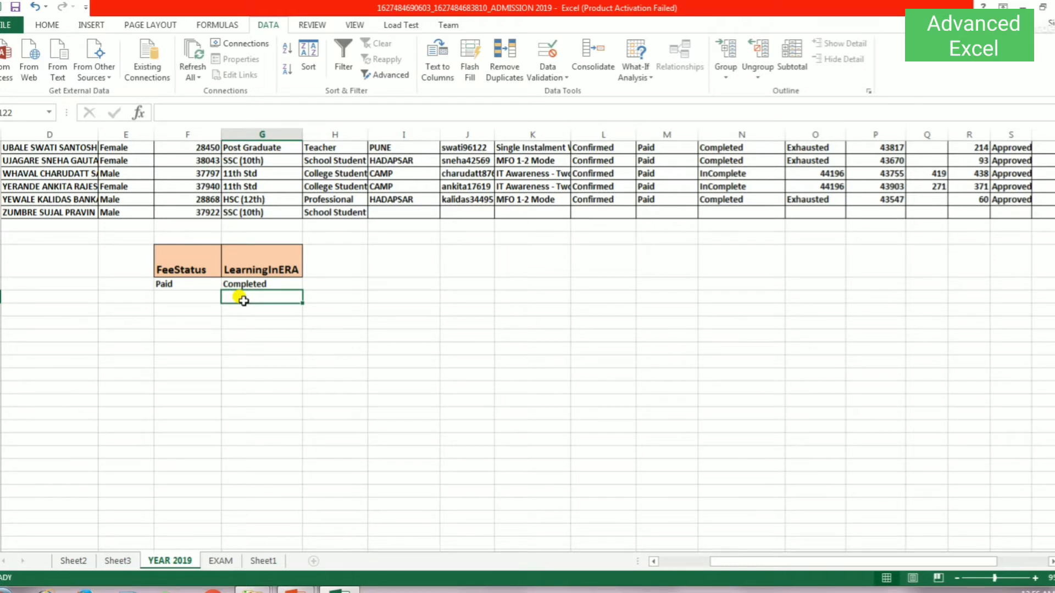
Open Advanced Filter with Copy to another location and dismiss the invalid reference warning.
scroll(348, 371, up, 5)
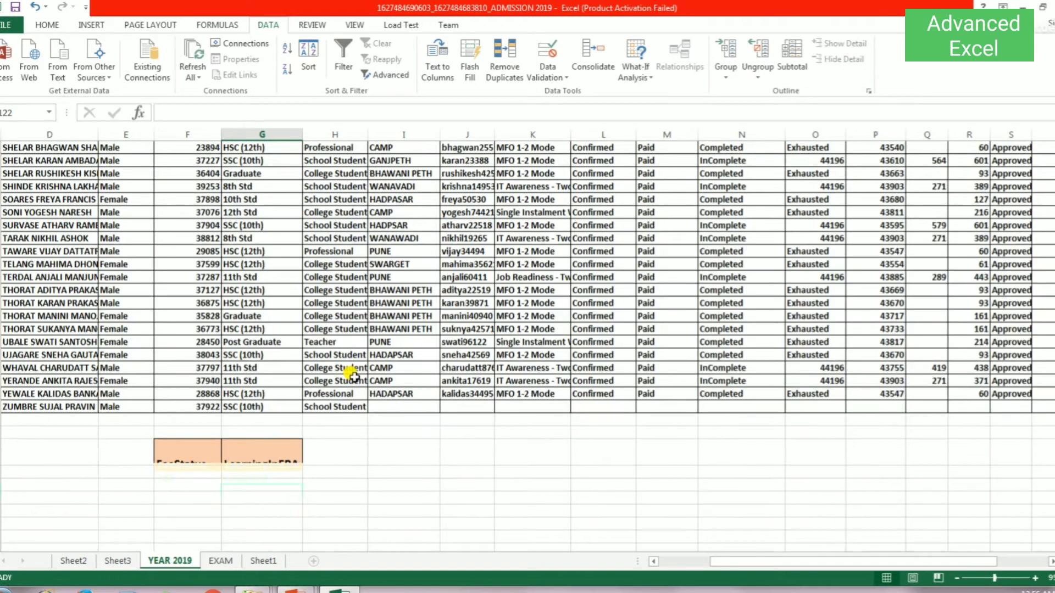
scroll(352, 377, up, 10)
scroll(352, 376, up, 10)
scroll(351, 375, up, 8)
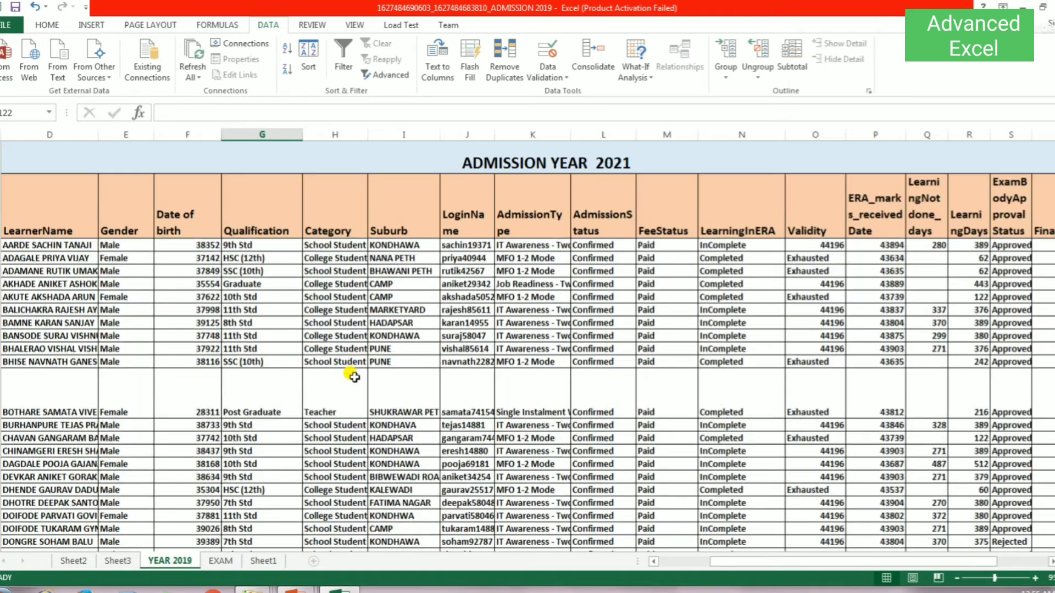
scroll(407, 287, down, 1)
scroll(309, 275, up, 1)
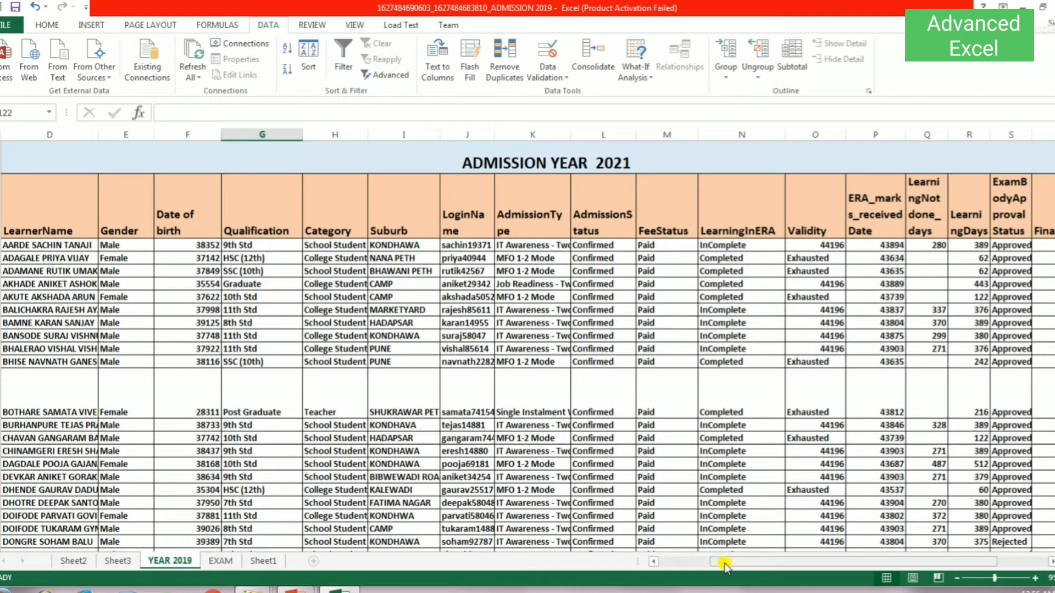
drag(721, 563, 611, 563)
click(26, 233)
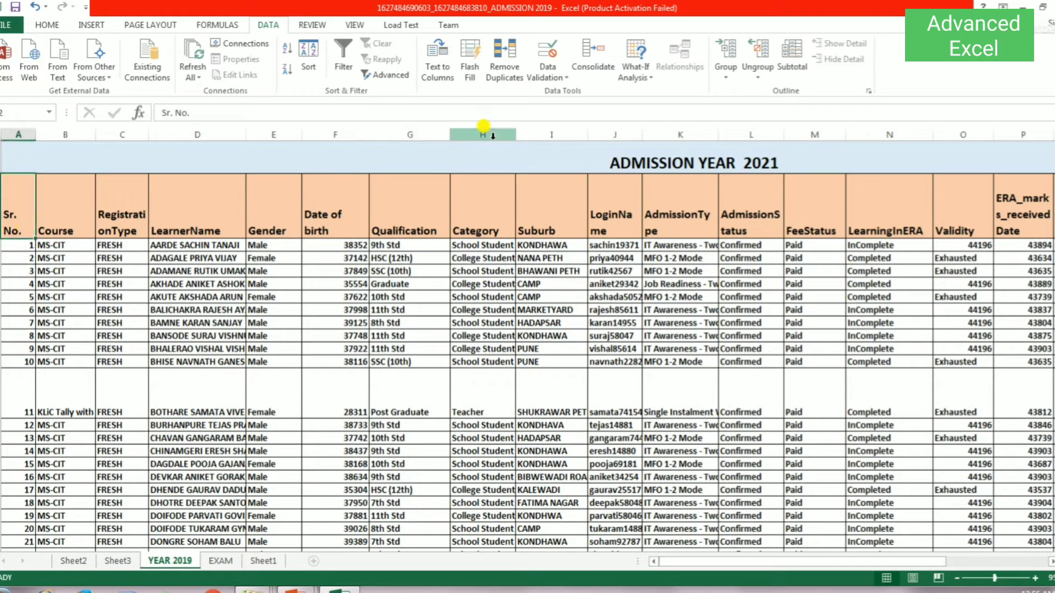
click(378, 80)
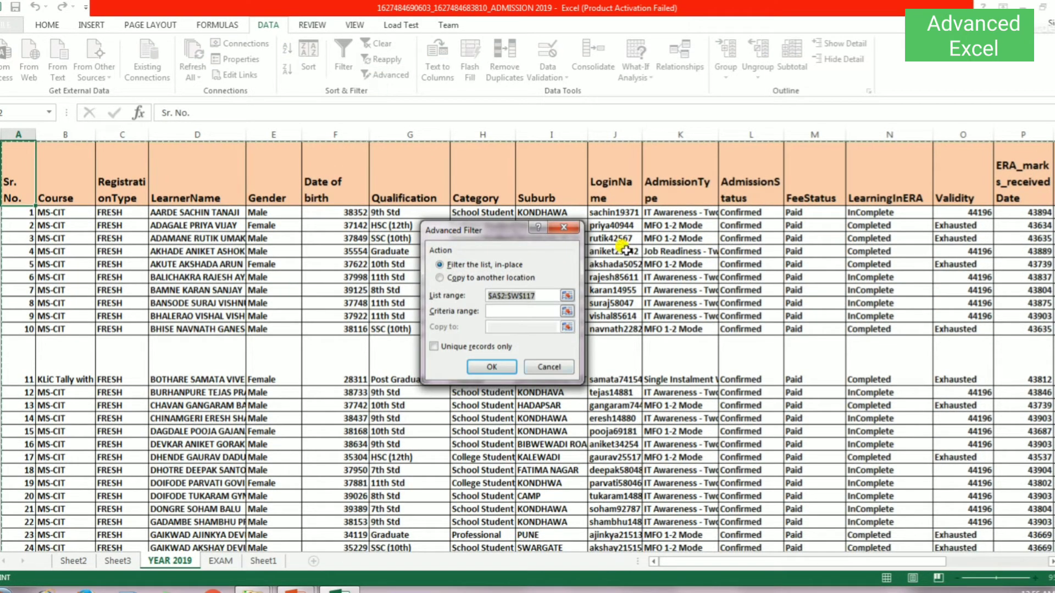
click(450, 278)
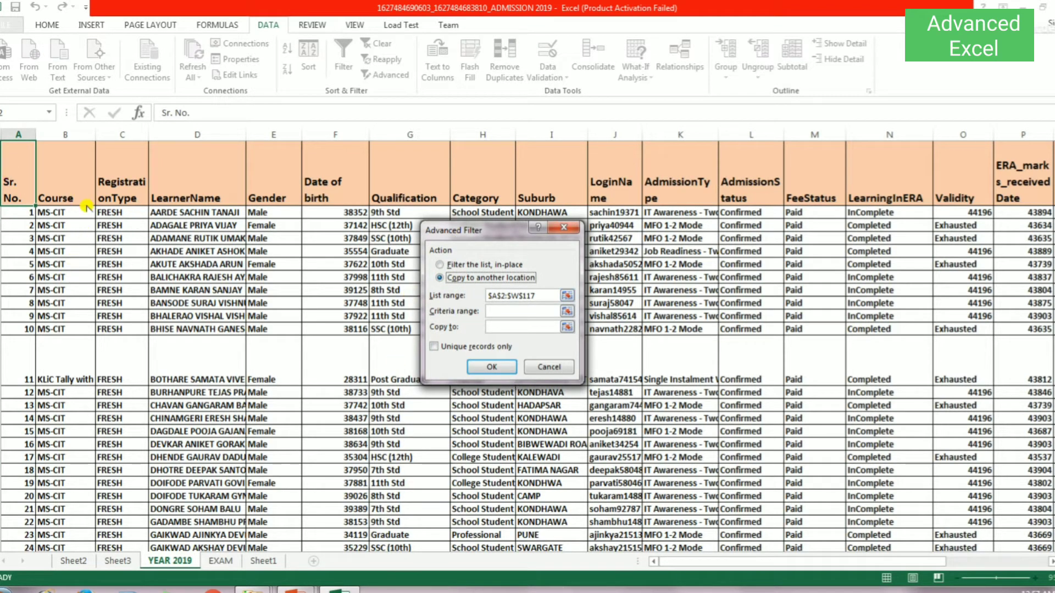
click(501, 371)
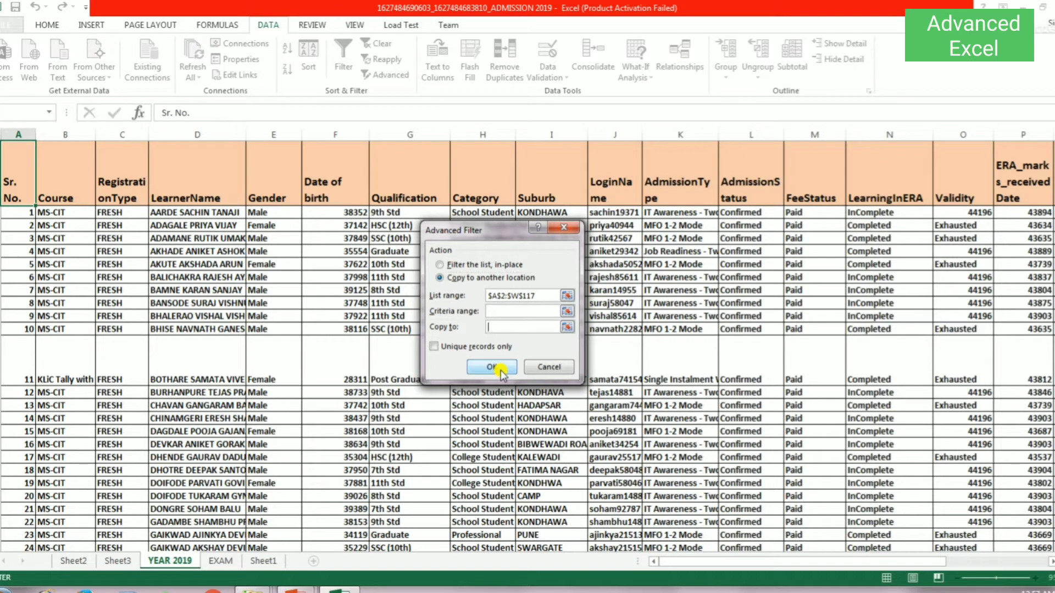
key(Return)
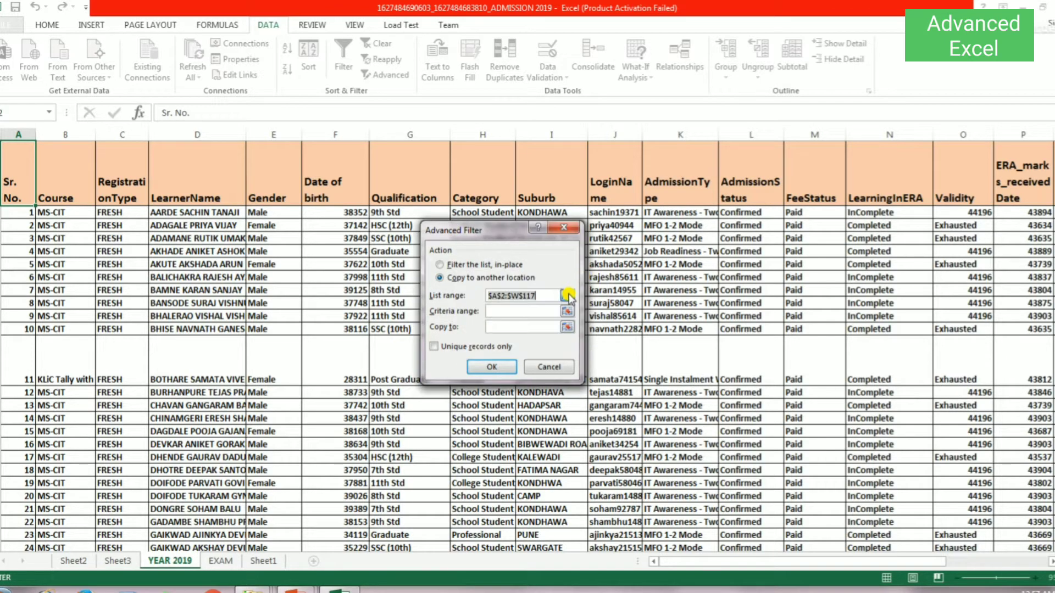
Reselect the admission table as the list range $A$2:$W$117.
click(567, 296)
scroll(356, 256, up, 1)
mouse_move(33, 208)
mouse_down()
mouse_move(413, 212)
mouse_move(934, 333)
mouse_move(873, 354)
mouse_move(897, 343)
mouse_move(892, 337)
mouse_move(918, 568)
mouse_move(912, 592)
mouse_move(901, 468)
mouse_up()
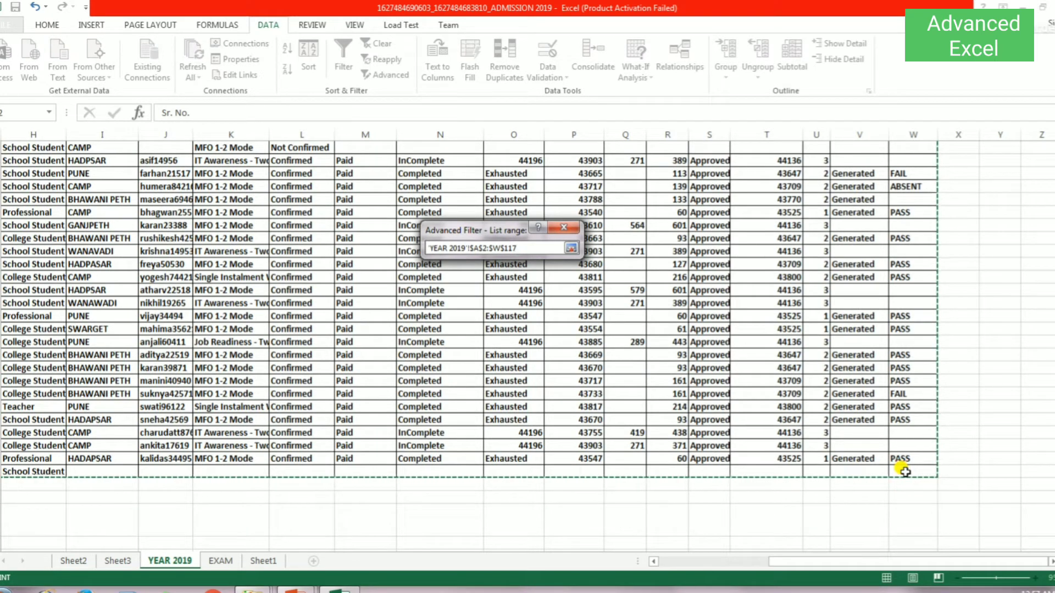
click(572, 249)
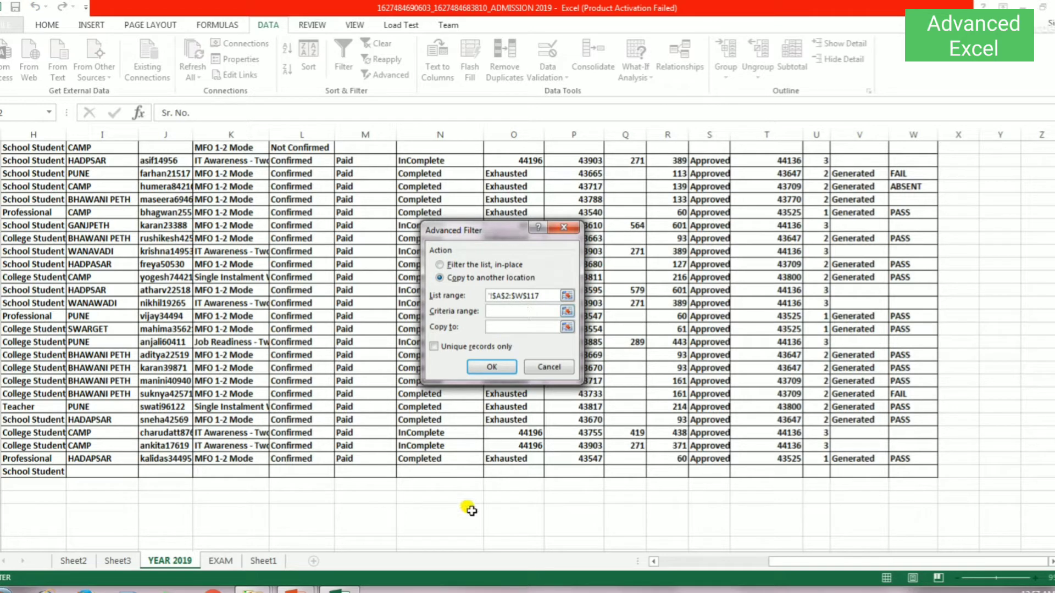
Set criteria range $F$120:$G$121 and copy-to $A$125, then run the filter.
drag(787, 561, 671, 566)
scroll(473, 516, down, 2)
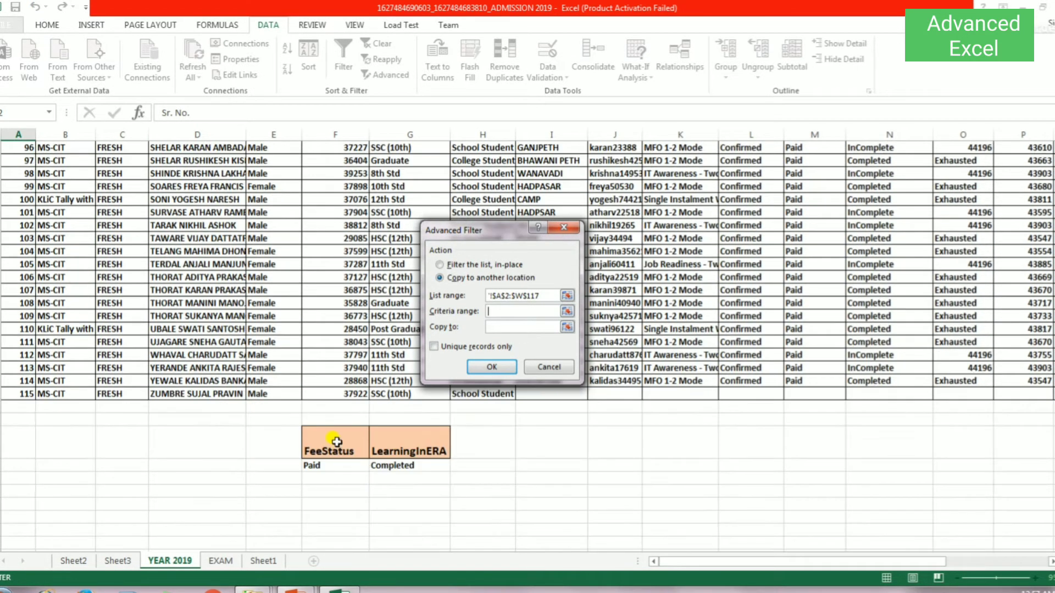
drag(337, 442, 410, 466)
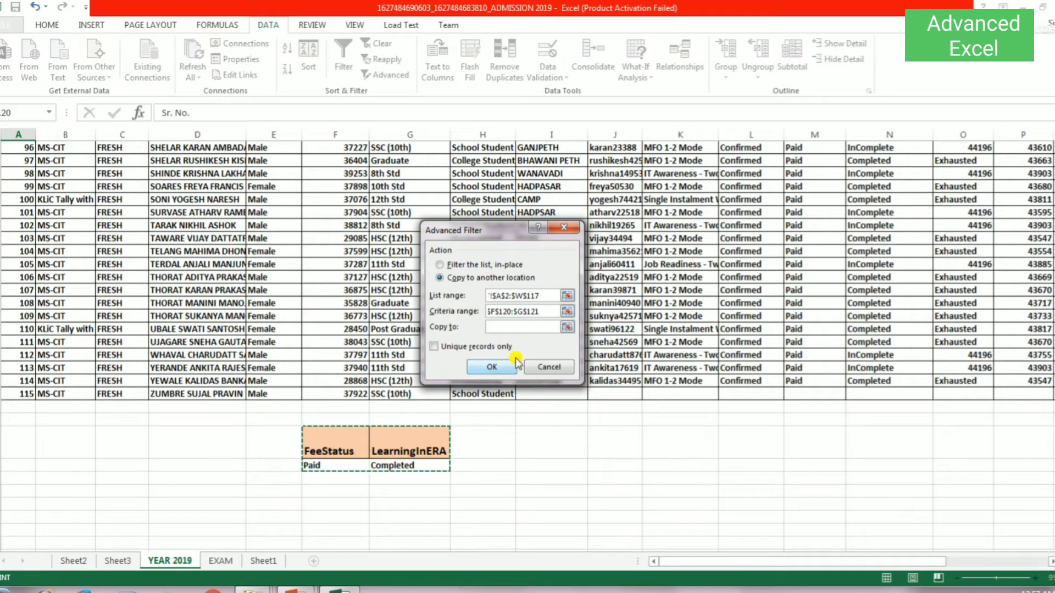
click(501, 326)
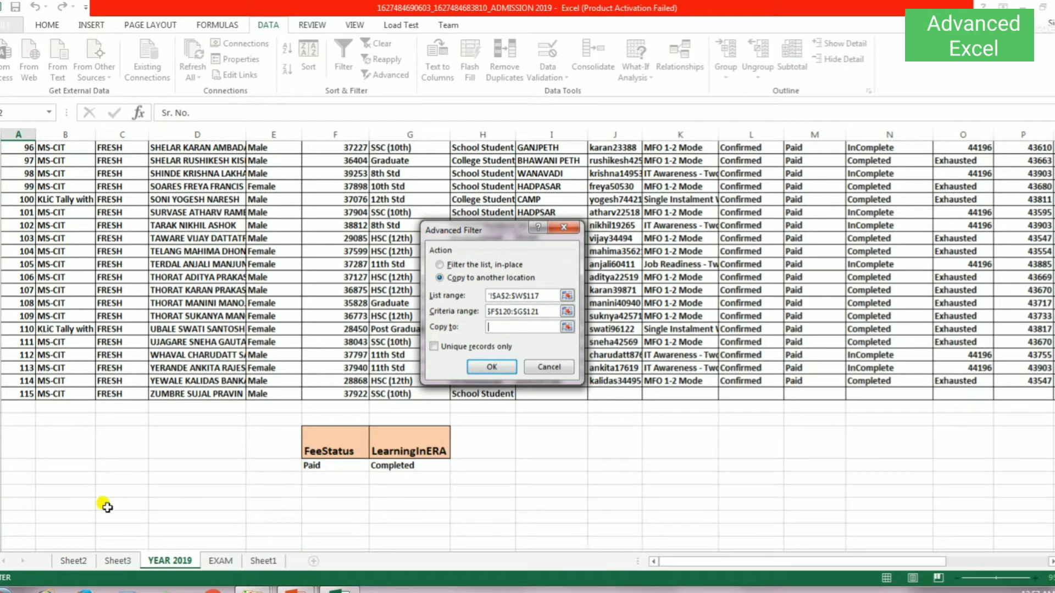
click(24, 518)
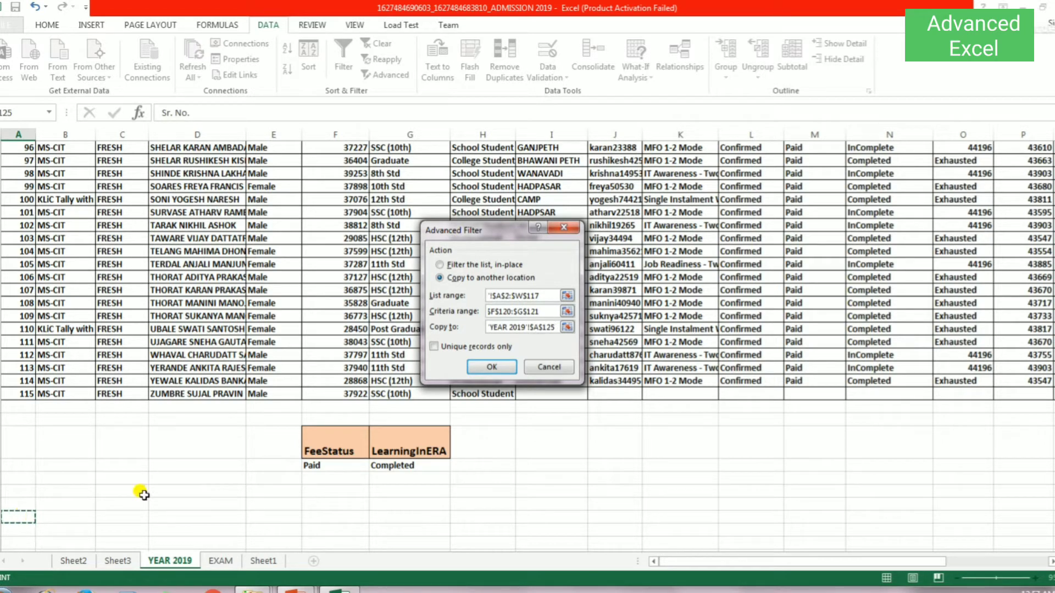
click(511, 372)
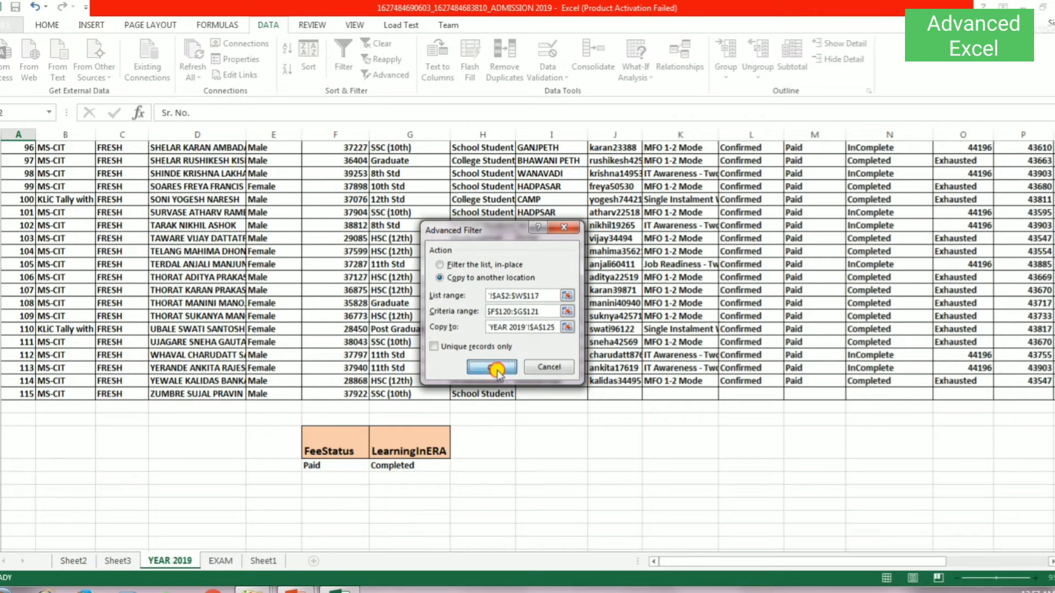
scroll(494, 368, down, 1)
scroll(489, 376, down, 8)
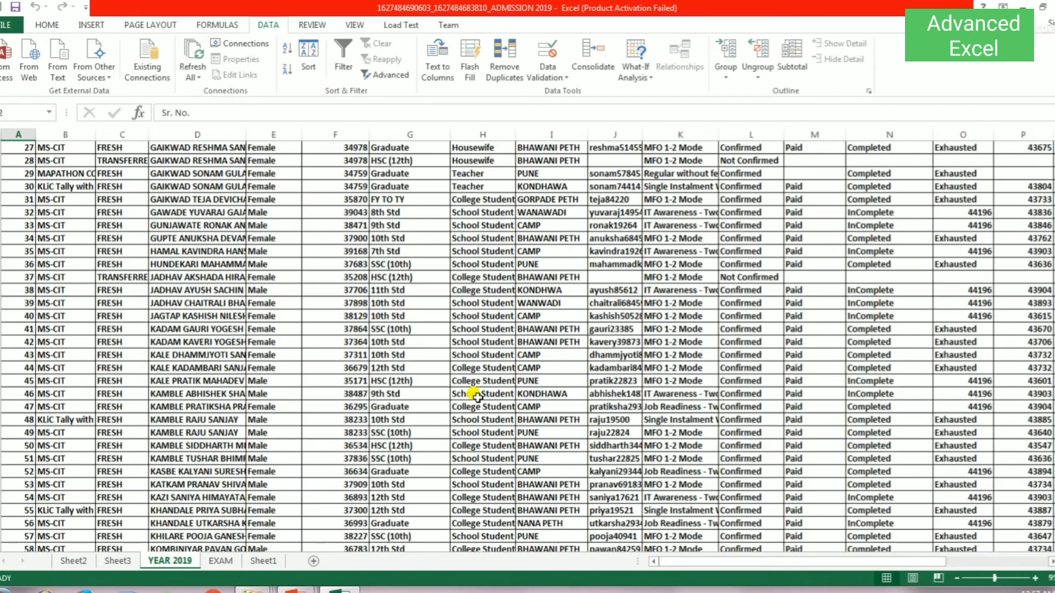
scroll(483, 384, down, 6)
scroll(477, 397, down, 7)
scroll(476, 396, down, 13)
scroll(477, 397, down, 1)
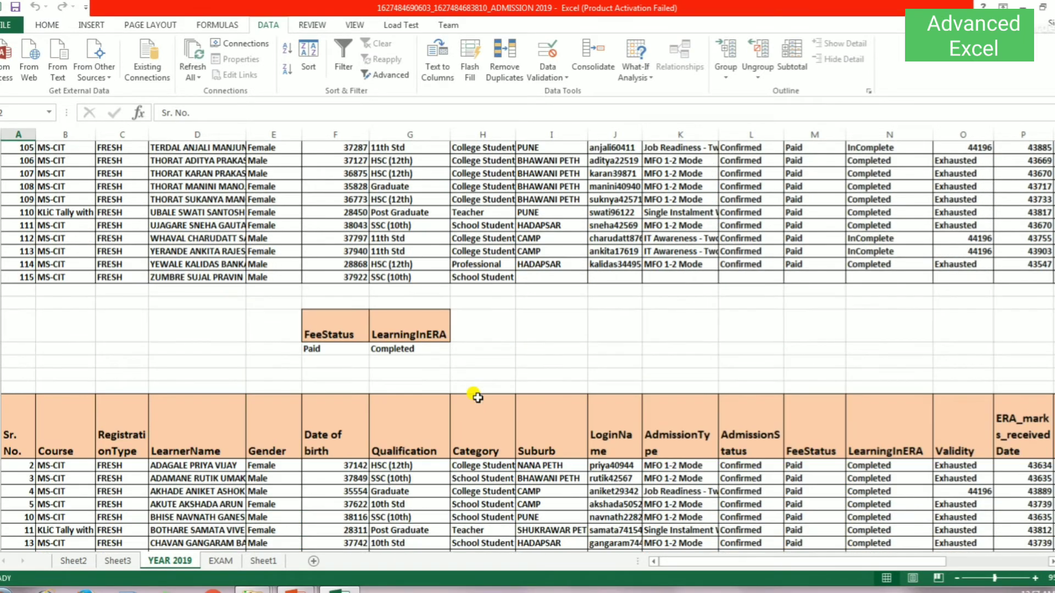
scroll(546, 467, down, 3)
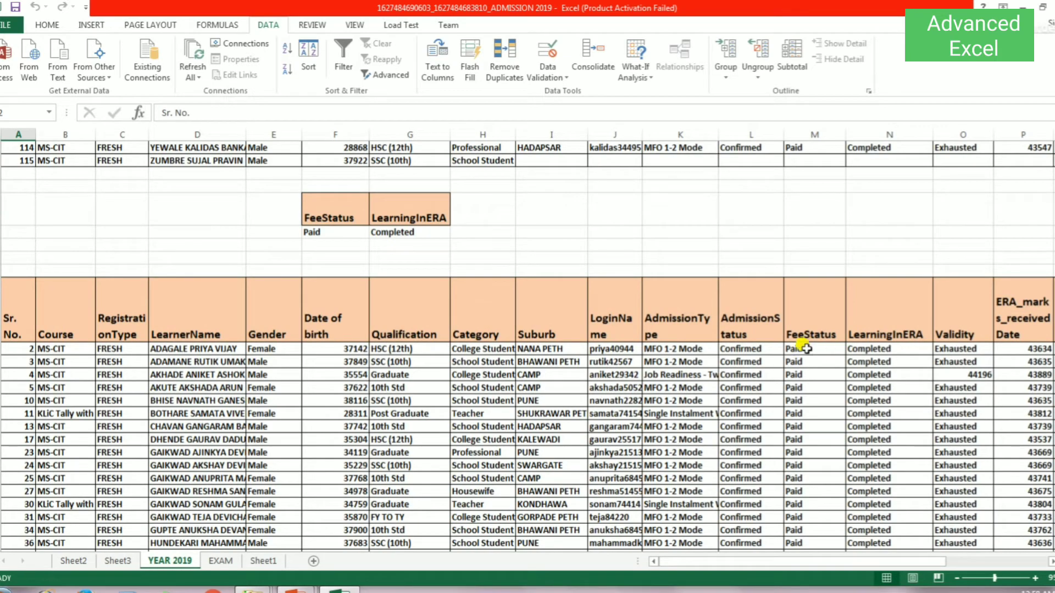
scroll(807, 352, down, 2)
scroll(836, 370, down, 1)
scroll(841, 414, down, 3)
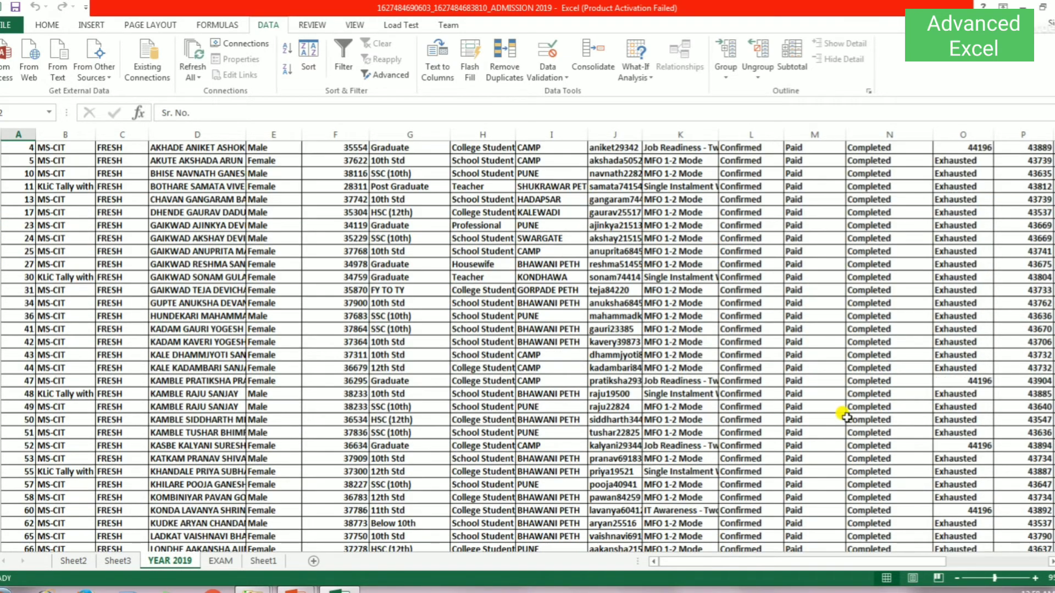
scroll(856, 430, down, 1)
scroll(855, 430, down, 4)
scroll(856, 430, down, 4)
scroll(856, 430, down, 3)
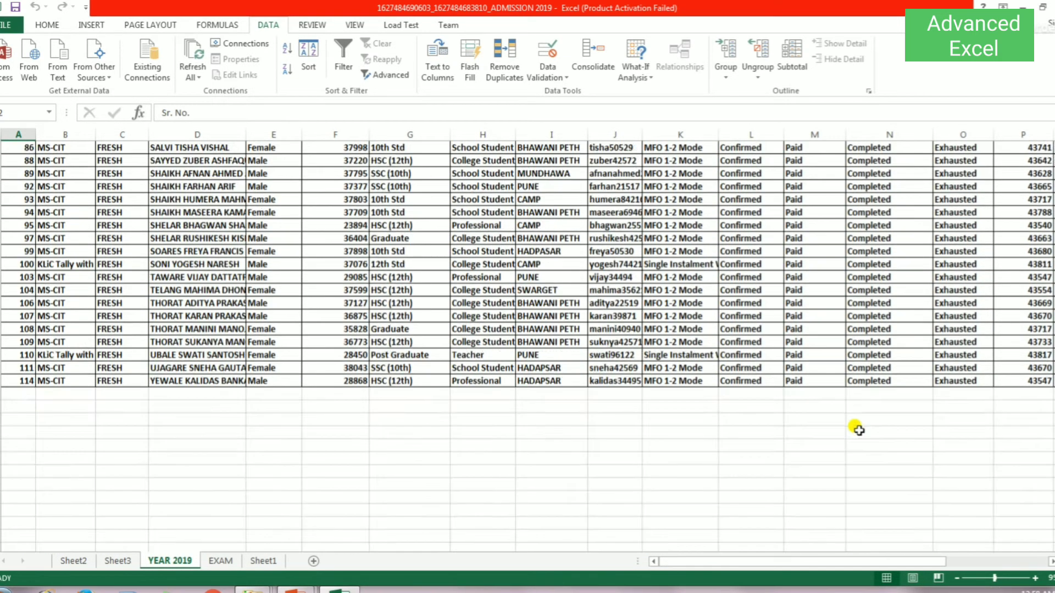
scroll(857, 430, down, 6)
scroll(859, 430, up, 4)
scroll(859, 430, up, 1)
scroll(859, 430, up, 4)
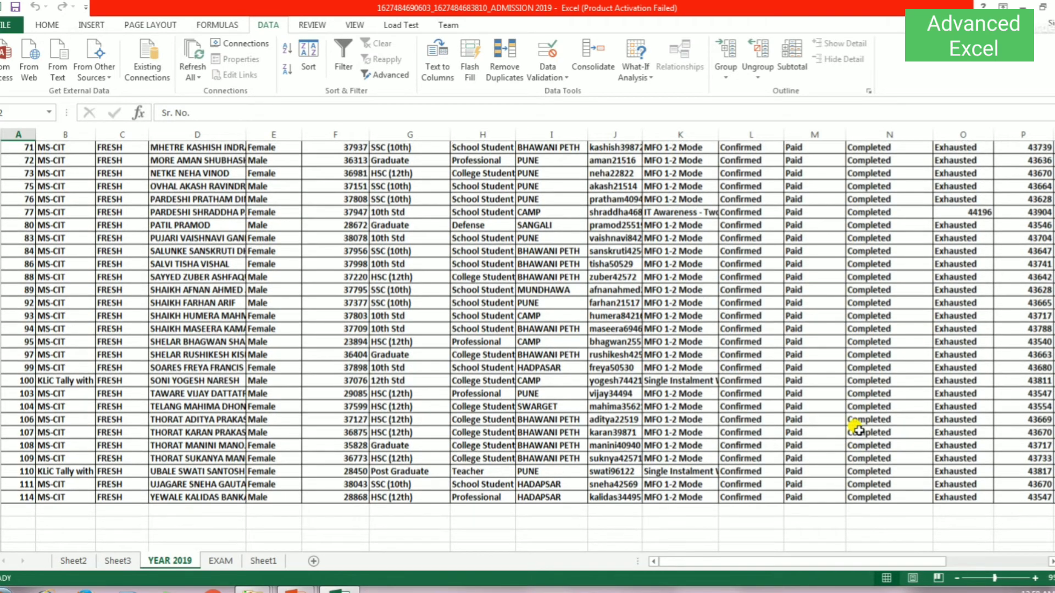
scroll(859, 431, up, 6)
scroll(859, 430, up, 6)
scroll(858, 430, up, 2)
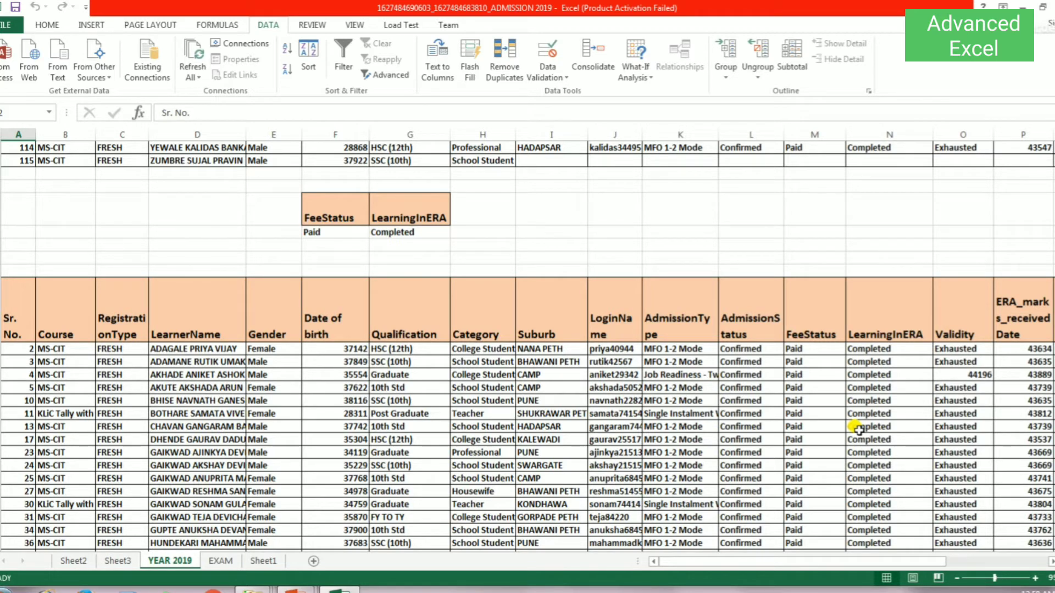
drag(719, 559, 821, 557)
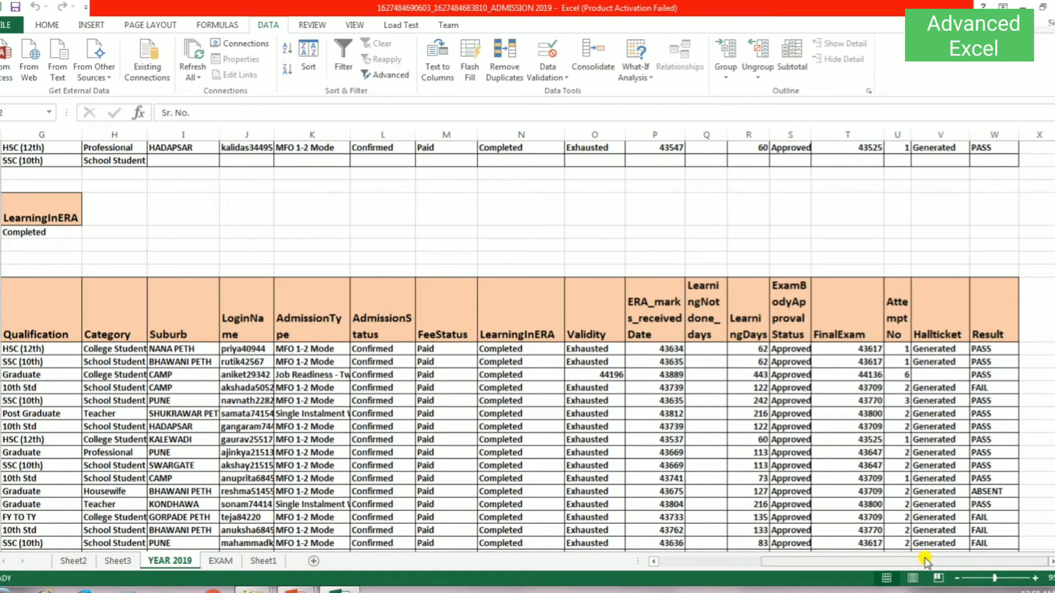
Copy the Result heading into the criteria block beside LearningInERA.
click(1003, 337)
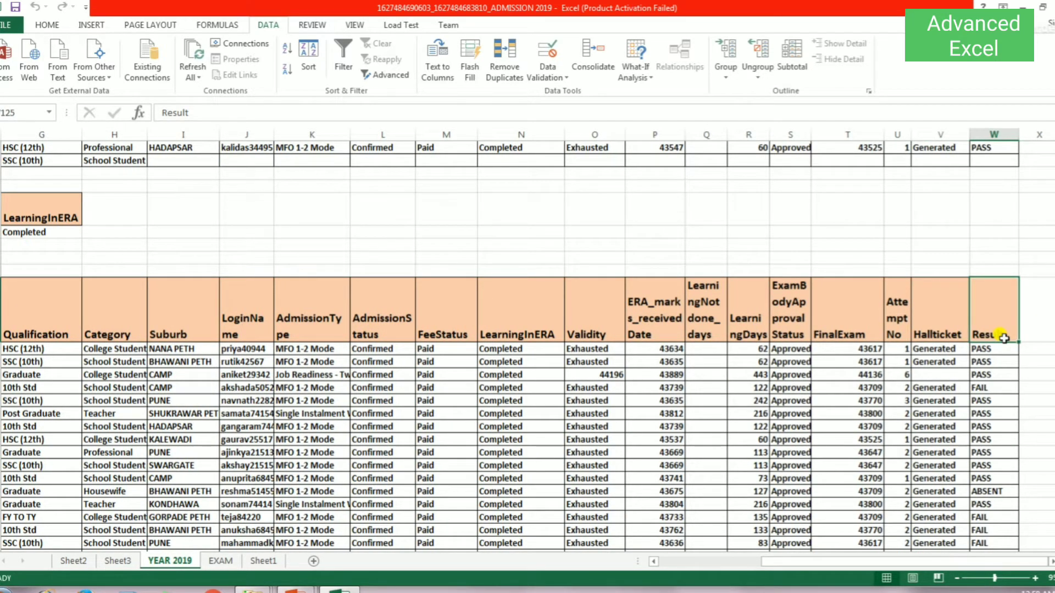
scroll(987, 339, up, 5)
scroll(983, 340, up, 5)
scroll(980, 342, up, 3)
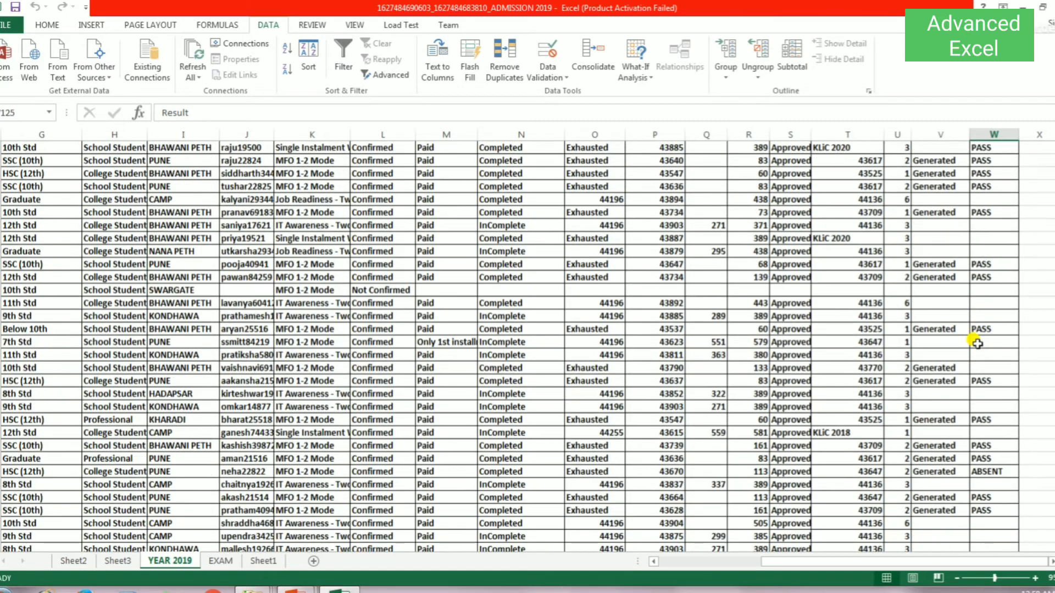
scroll(977, 343, up, 3)
scroll(978, 340, up, 5)
scroll(977, 335, up, 5)
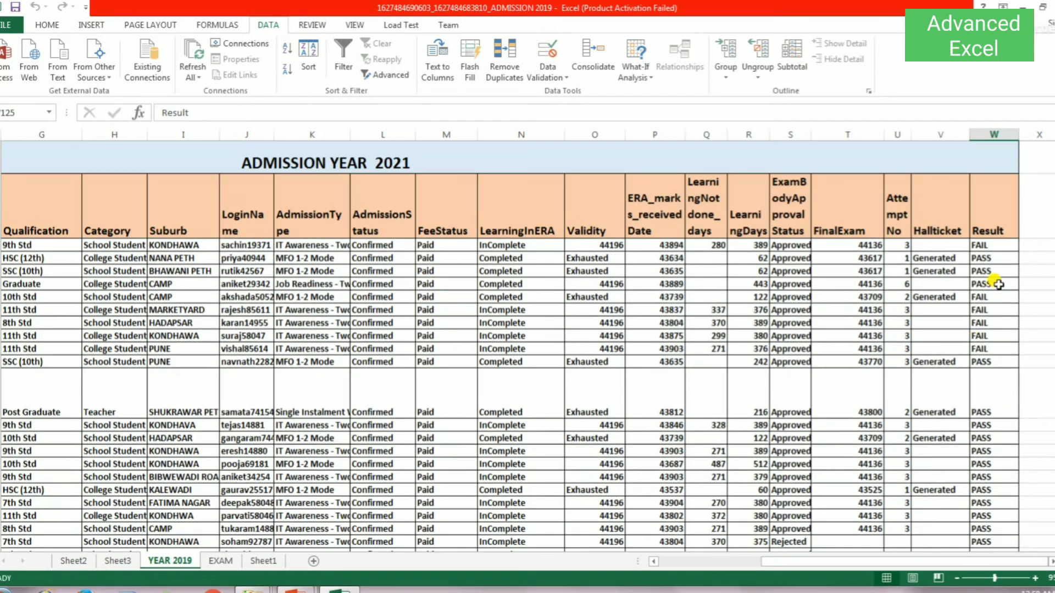
click(999, 223)
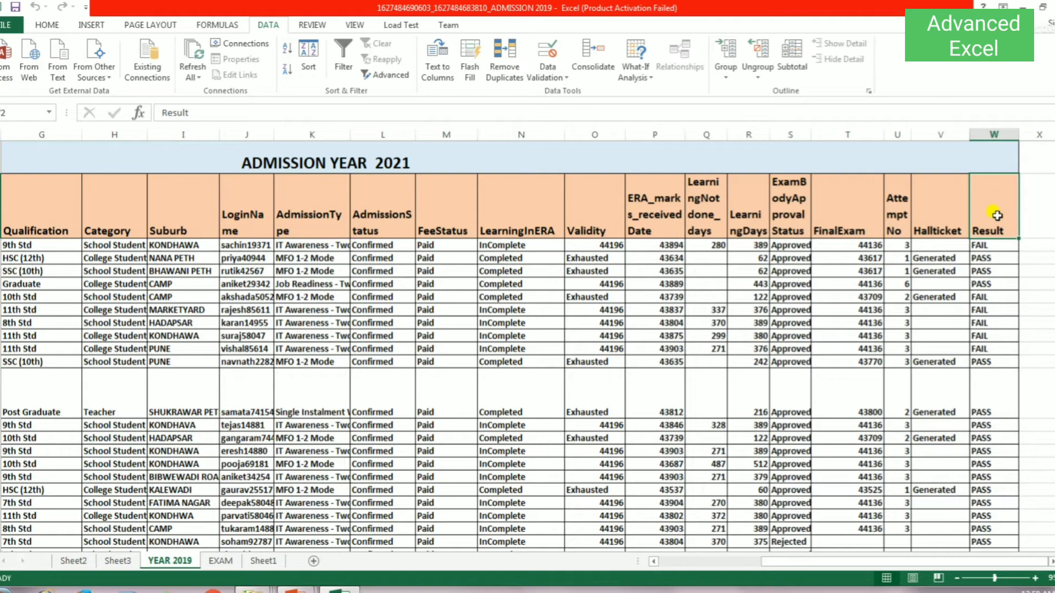
key(ctrl+c)
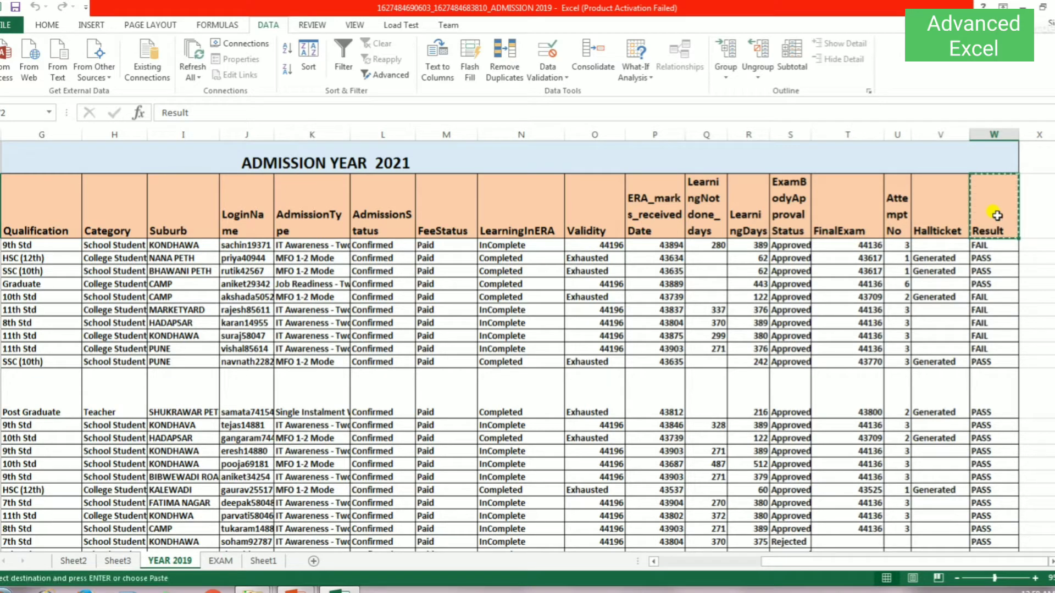
scroll(276, 531, down, 5)
scroll(276, 530, down, 5)
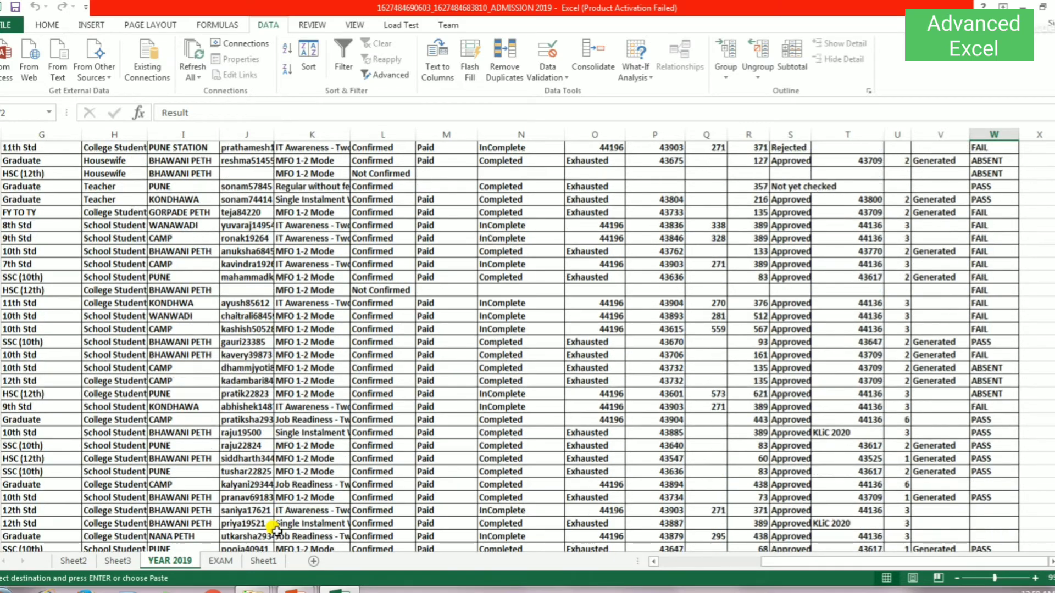
scroll(276, 530, down, 5)
scroll(276, 530, down, 5)
scroll(275, 530, down, 5)
scroll(276, 530, down, 5)
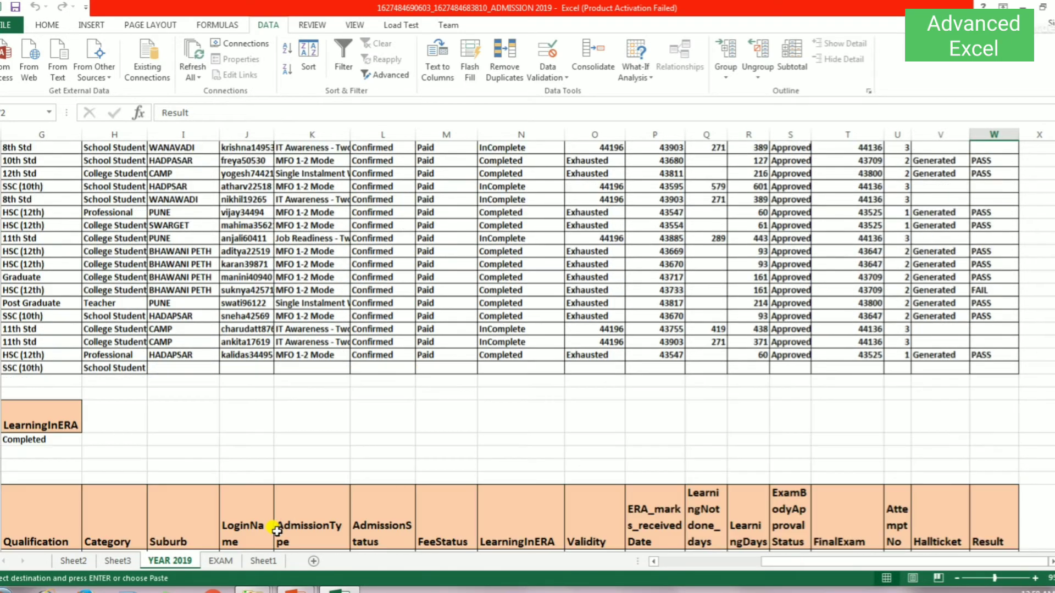
scroll(264, 527, down, 3)
click(115, 339)
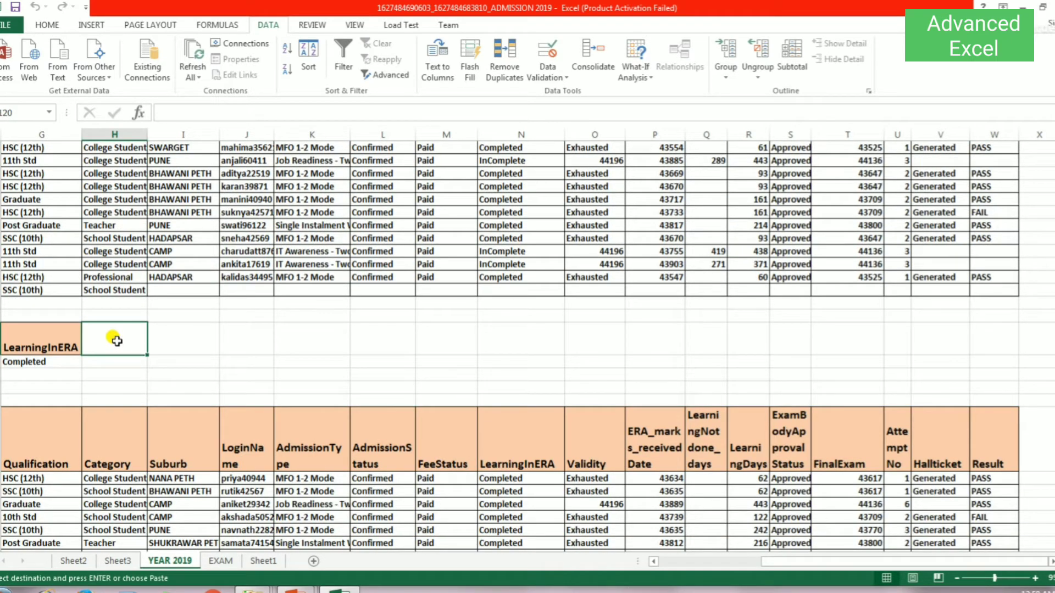
key(ctrl+c)
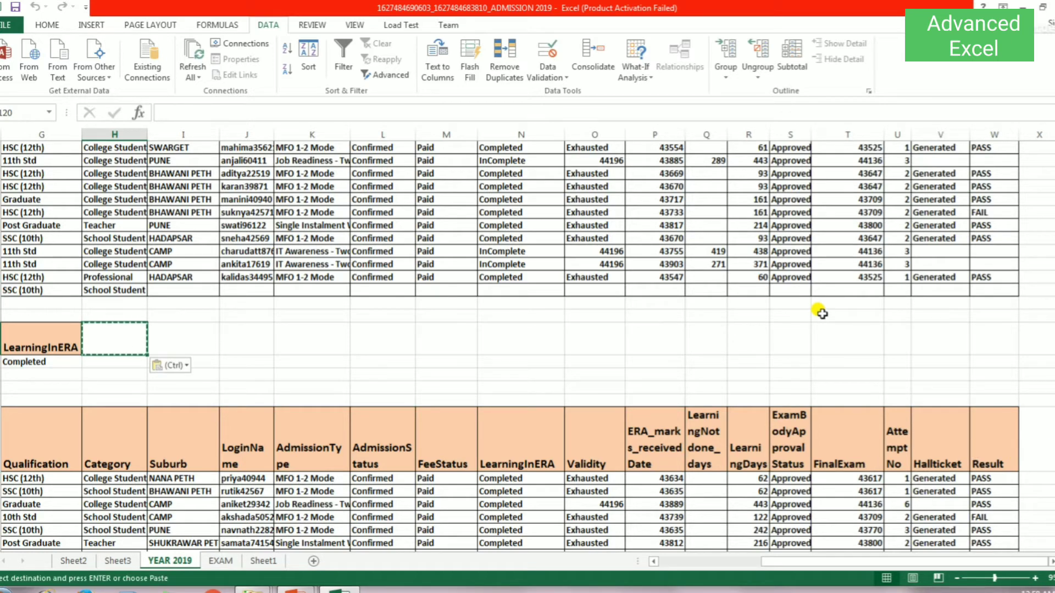
scroll(813, 306, up, 3)
scroll(813, 299, up, 5)
scroll(813, 292, up, 5)
scroll(813, 292, up, 5)
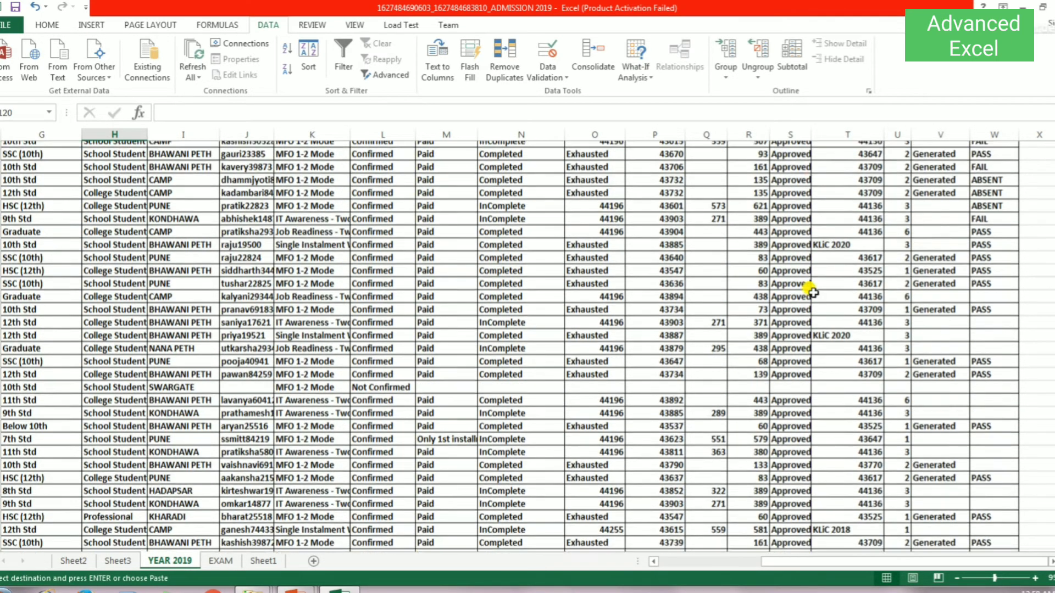
scroll(813, 292, up, 5)
scroll(813, 292, up, 5)
click(996, 204)
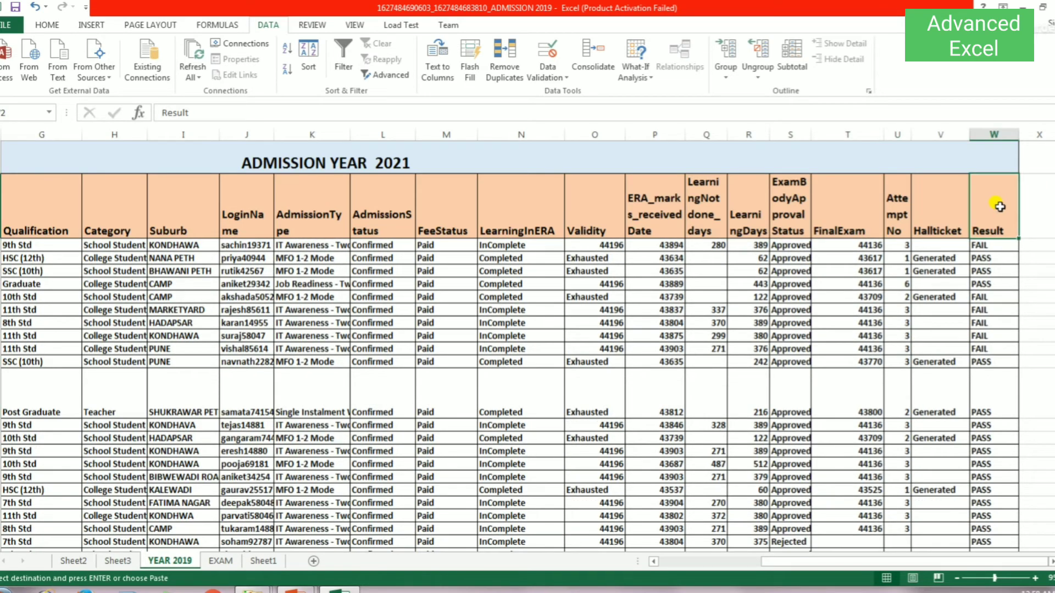
drag(778, 564, 727, 564)
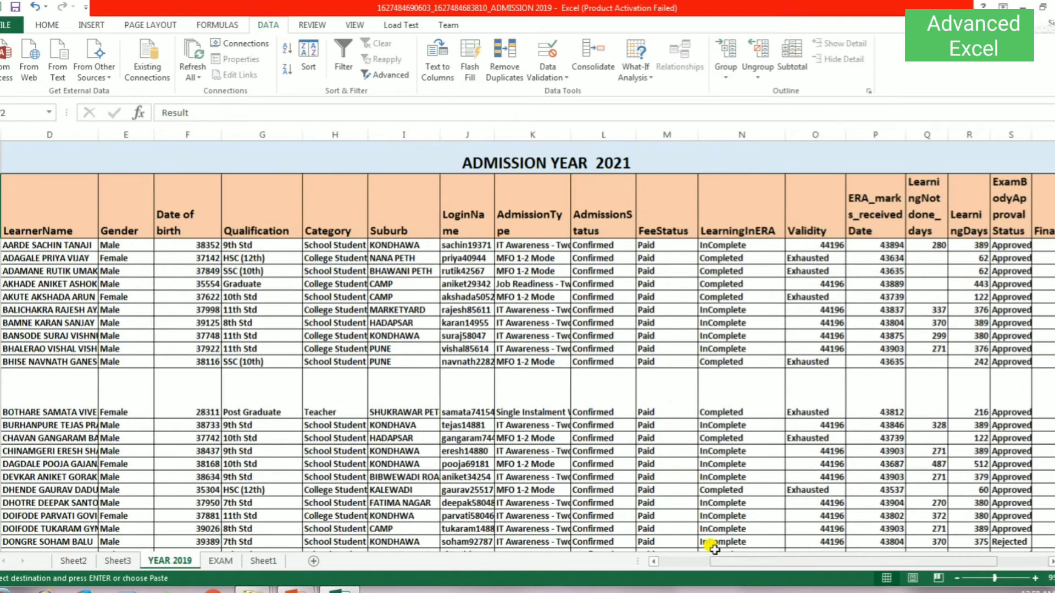
scroll(468, 485, down, 3)
scroll(468, 485, down, 15)
scroll(468, 484, down, 15)
scroll(468, 485, down, 15)
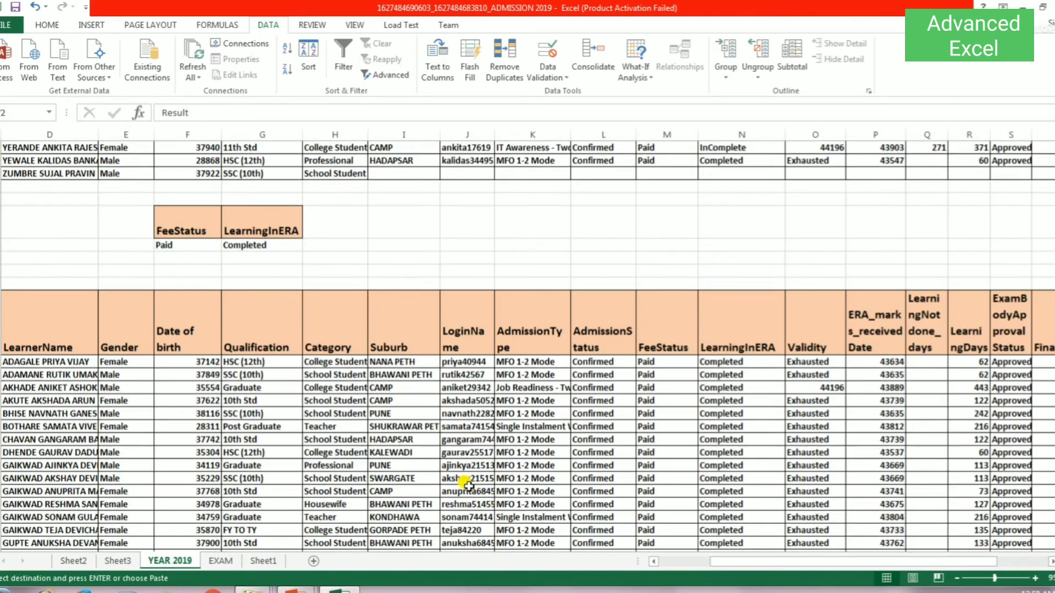
scroll(387, 367, up, 3)
click(335, 345)
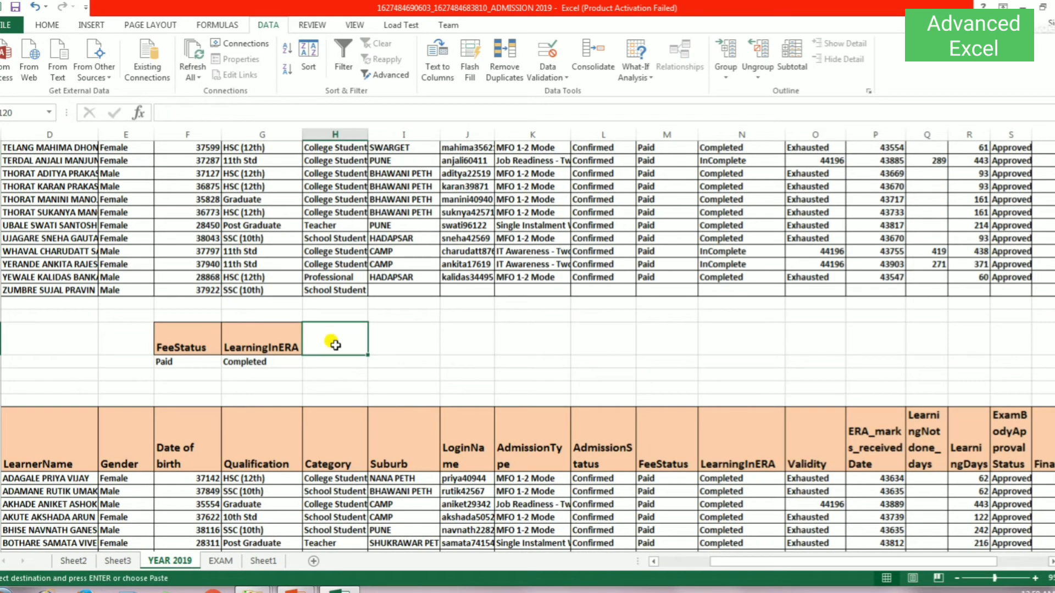
key(ctrl+v)
Enter ="PASS" as the criterion under Result.
click(353, 363)
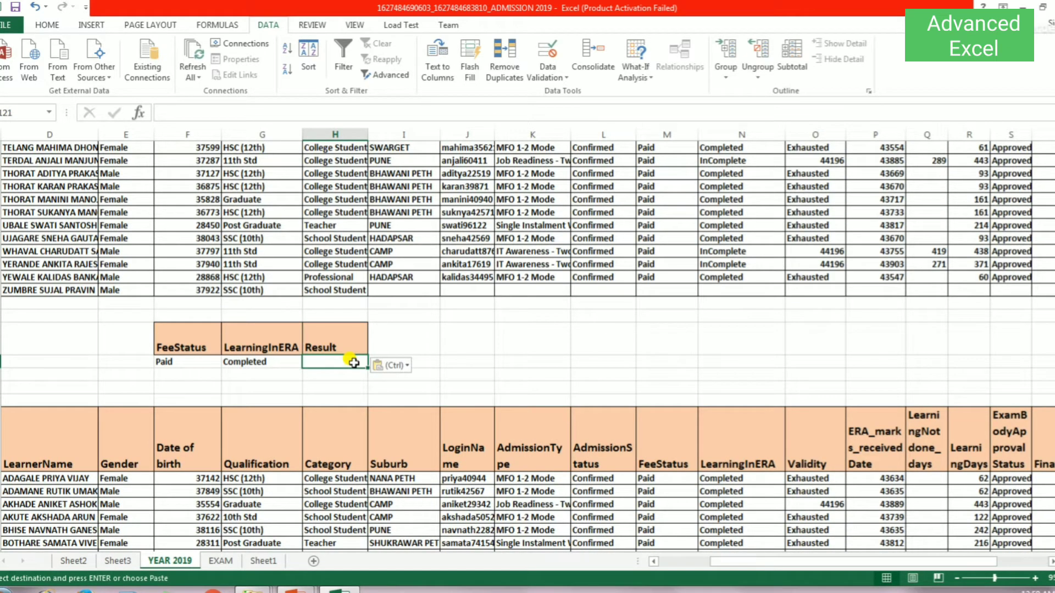
text(="PASS)
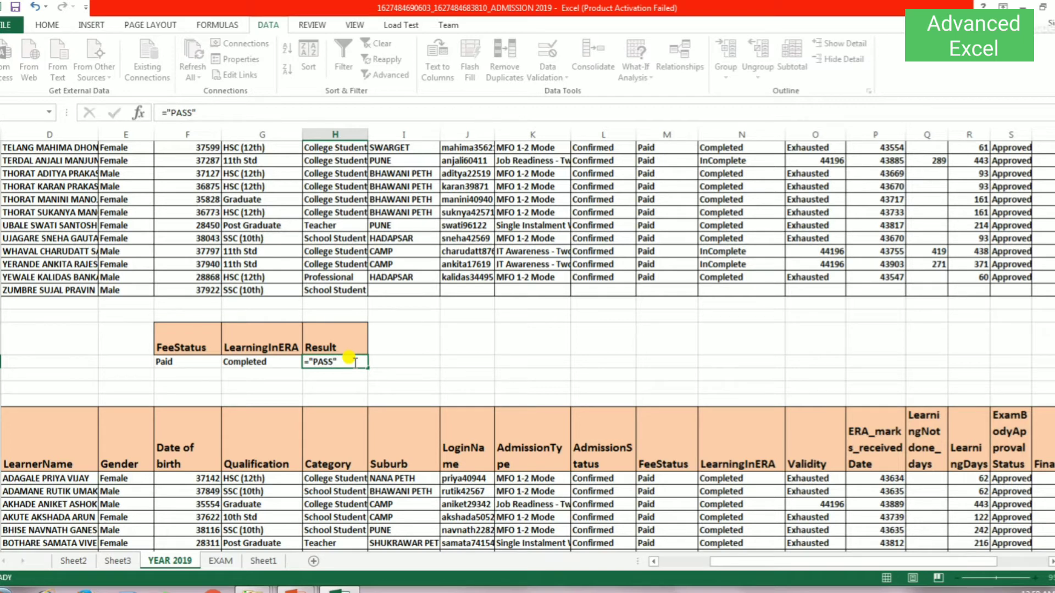
key(Return)
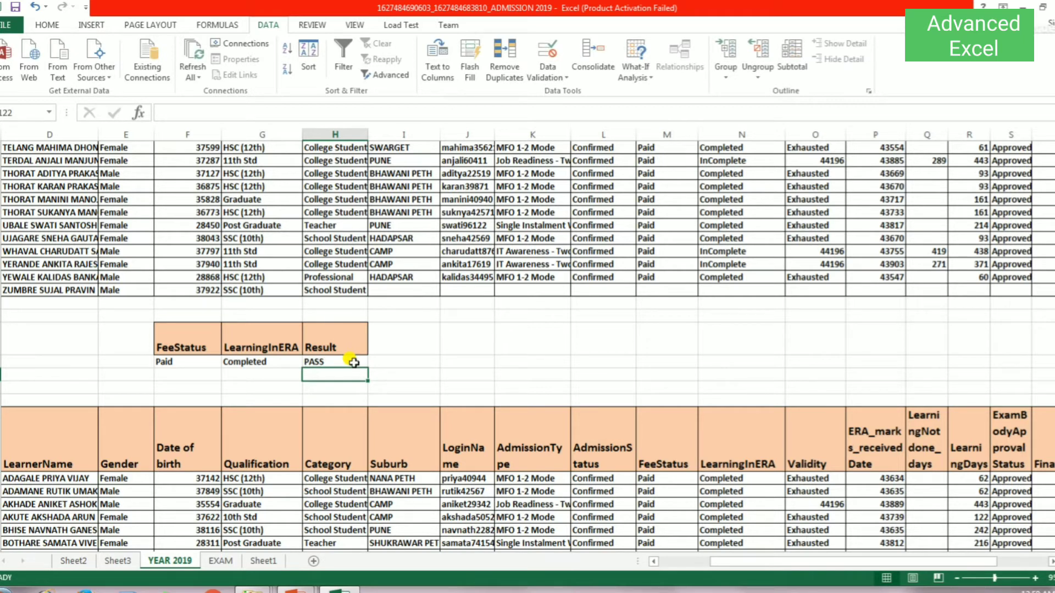
drag(737, 562, 648, 562)
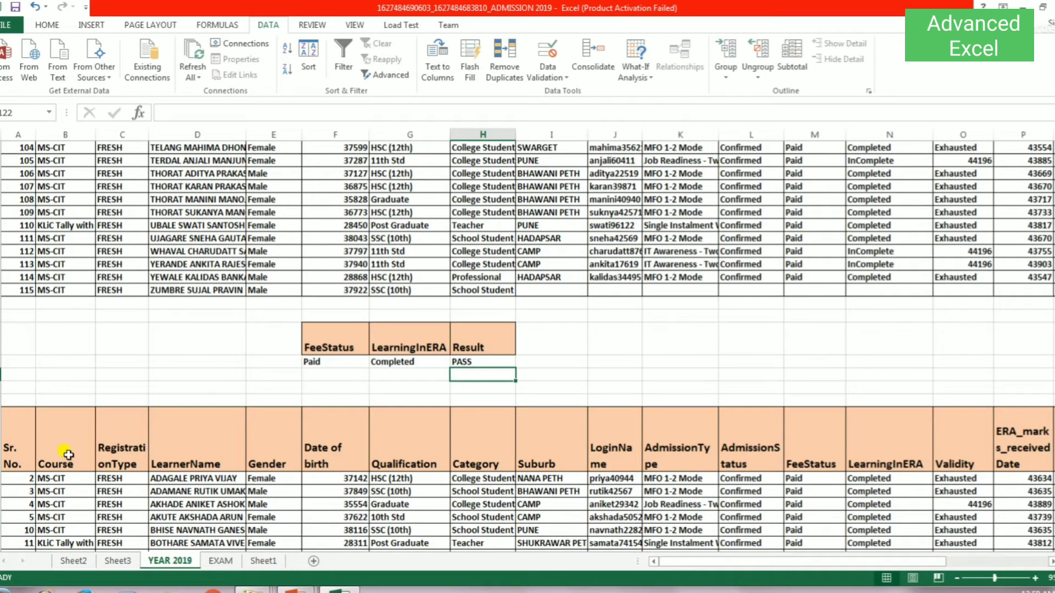
Clear all contents and formatting from the earlier filtered output below the criteria.
click(16, 457)
drag(15, 457, 933, 530)
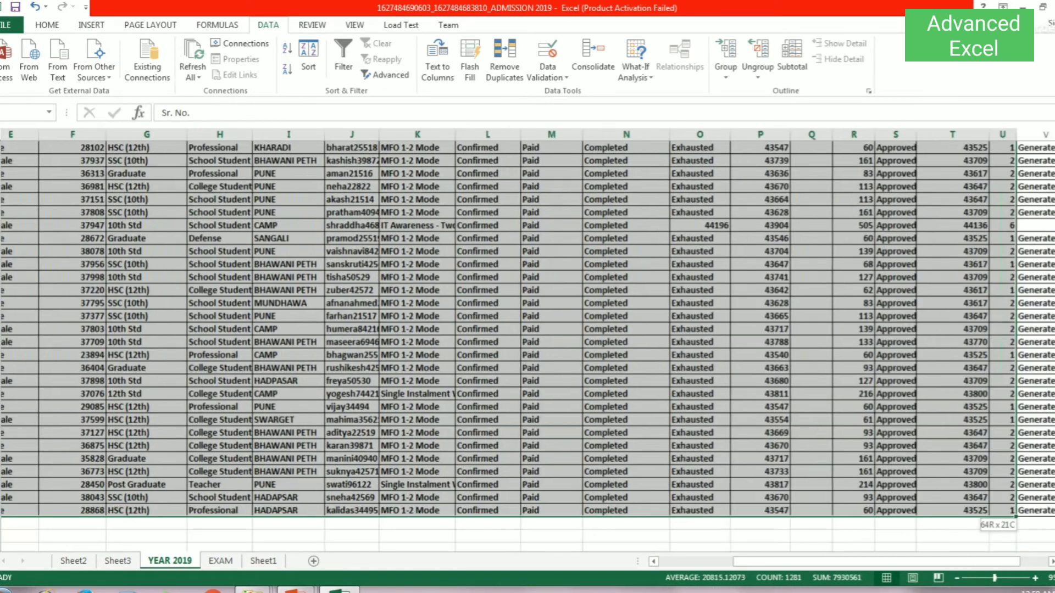
mouse_move(933, 531)
mouse_down()
mouse_move(938, 516)
mouse_move(922, 517)
mouse_up()
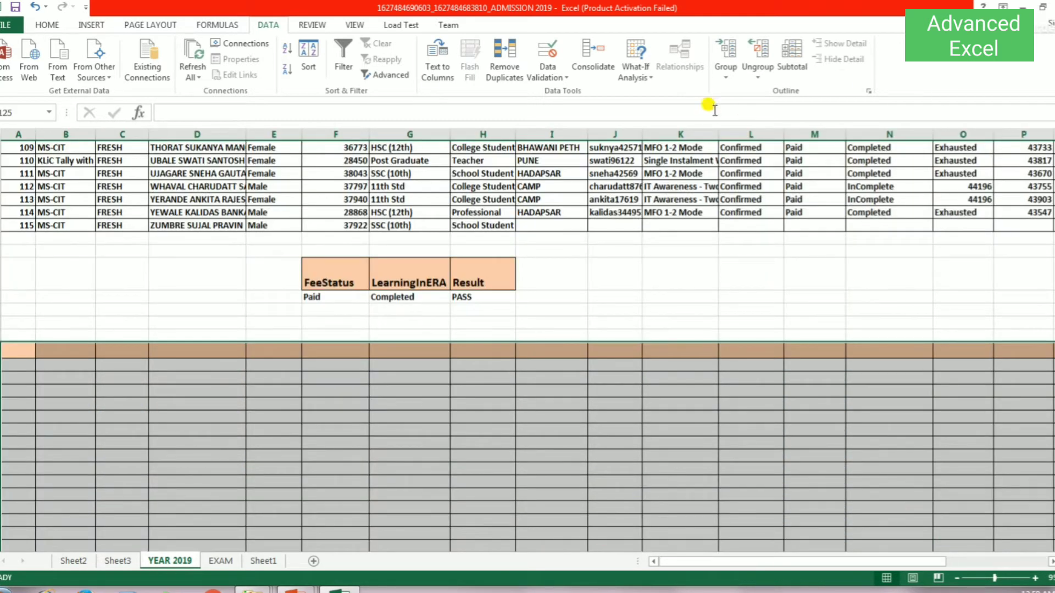
click(47, 28)
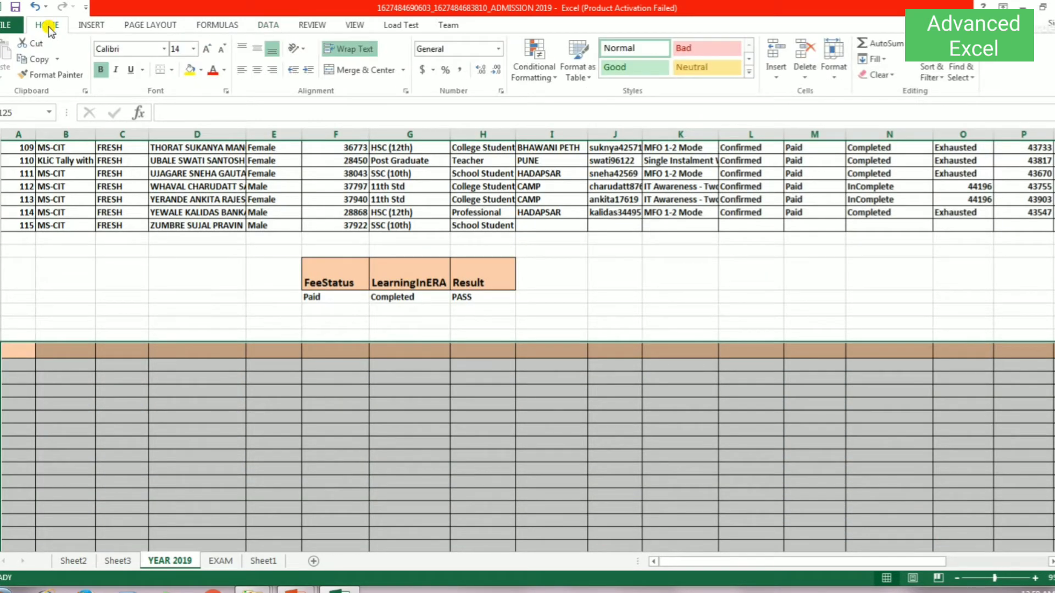
click(882, 75)
click(893, 92)
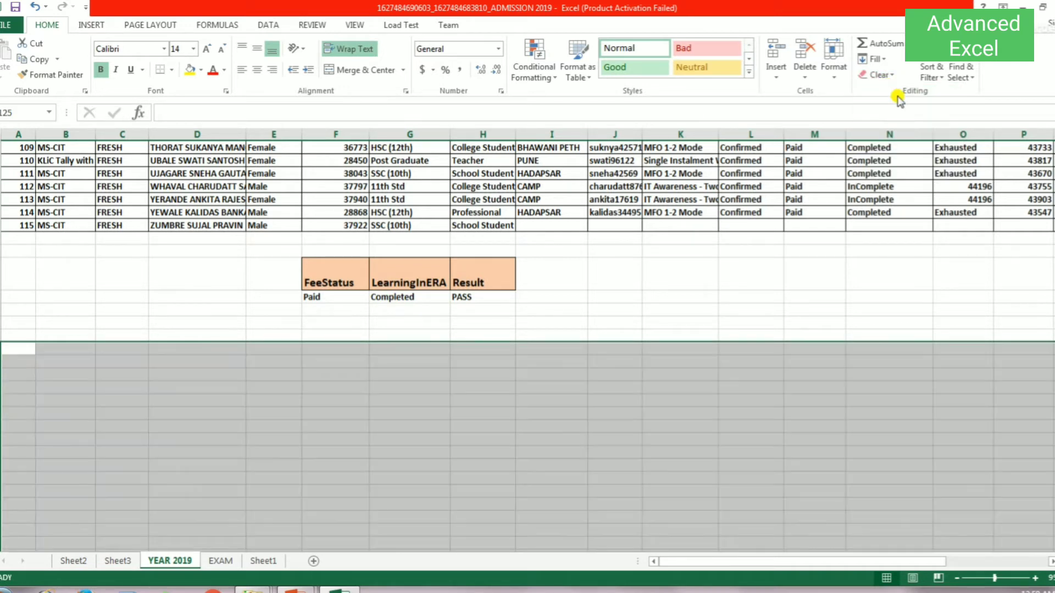
click(115, 333)
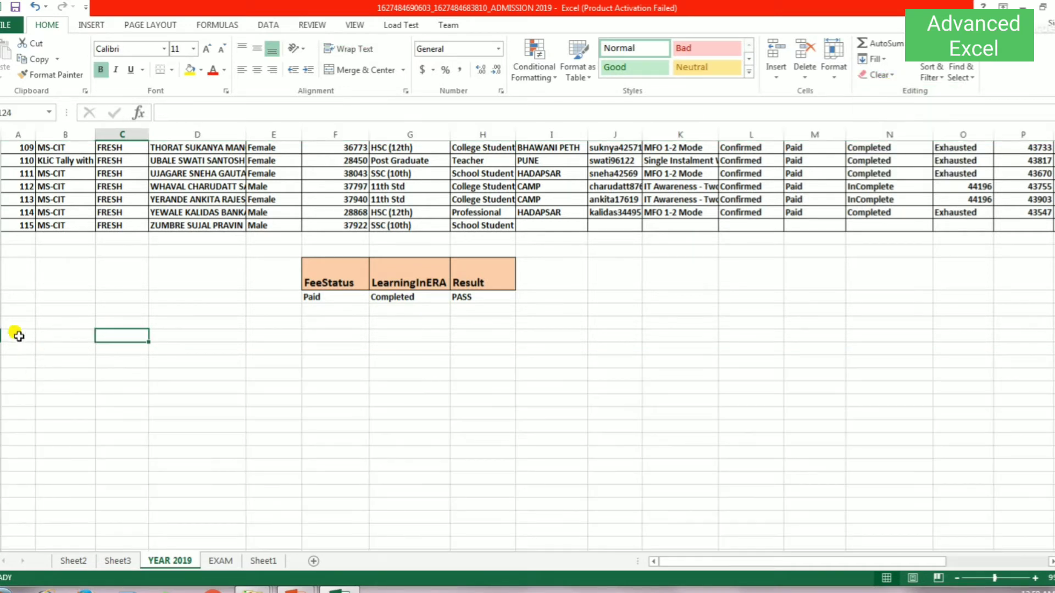
scroll(301, 360, up, 5)
scroll(302, 361, up, 8)
scroll(304, 363, up, 3)
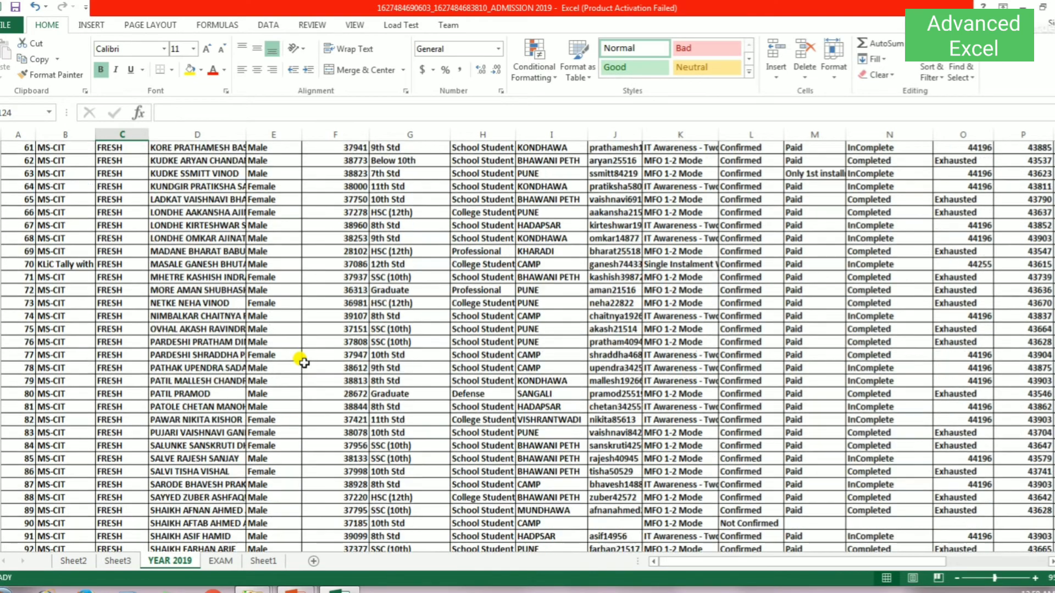
scroll(304, 362, up, 9)
scroll(304, 363, up, 1)
Try the Advanced Filter with Copy to another location, then close it to check the criteria.
click(267, 25)
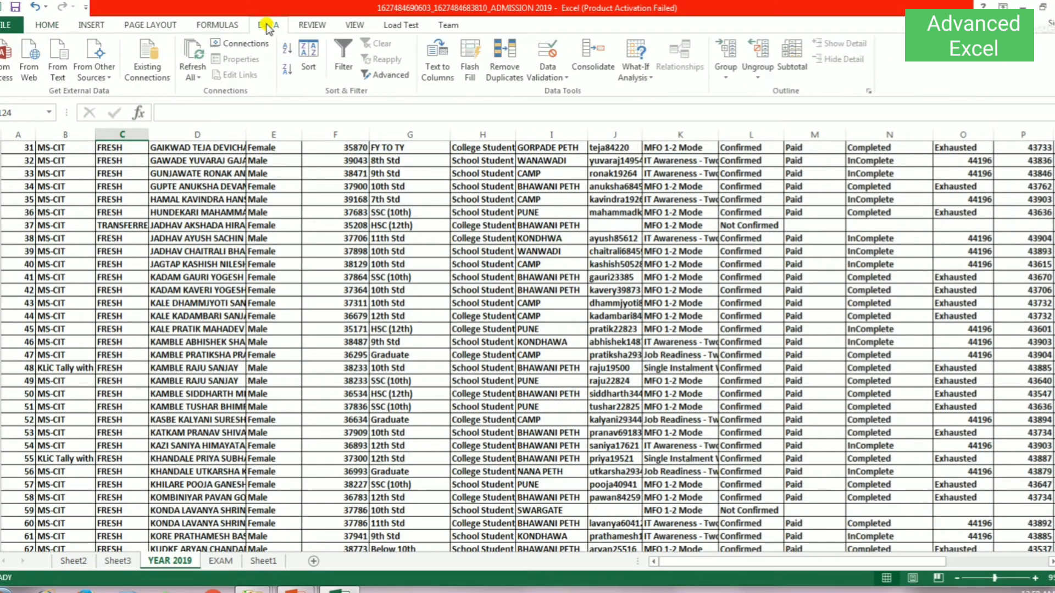
click(391, 75)
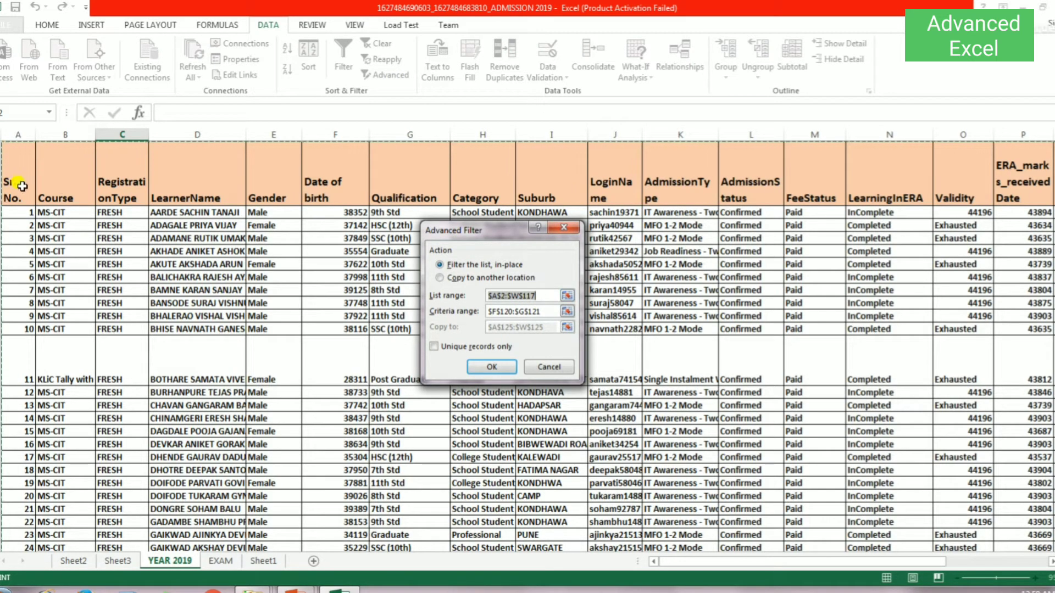
click(440, 278)
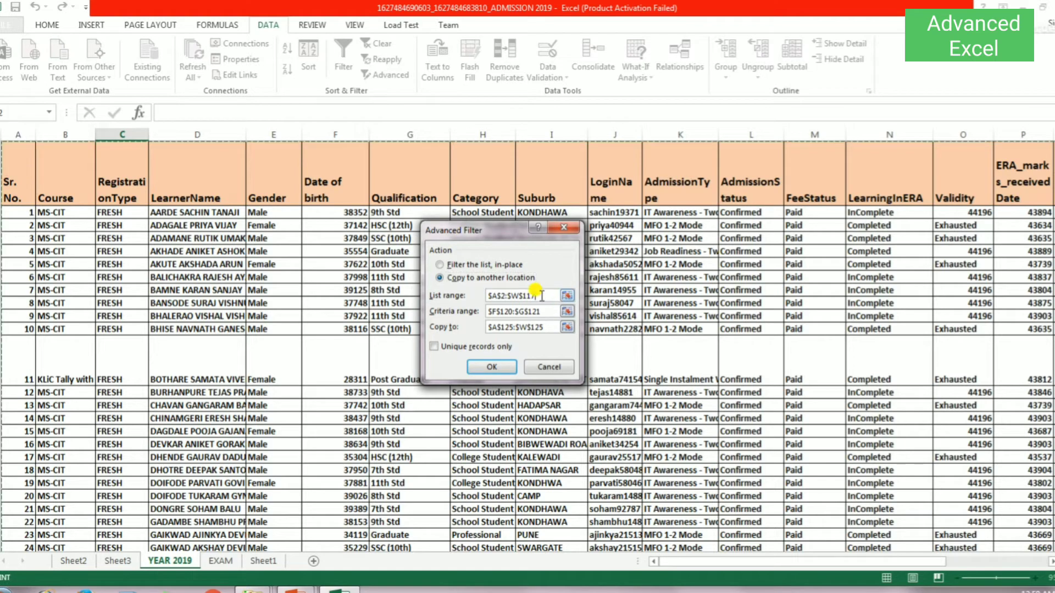
click(492, 367)
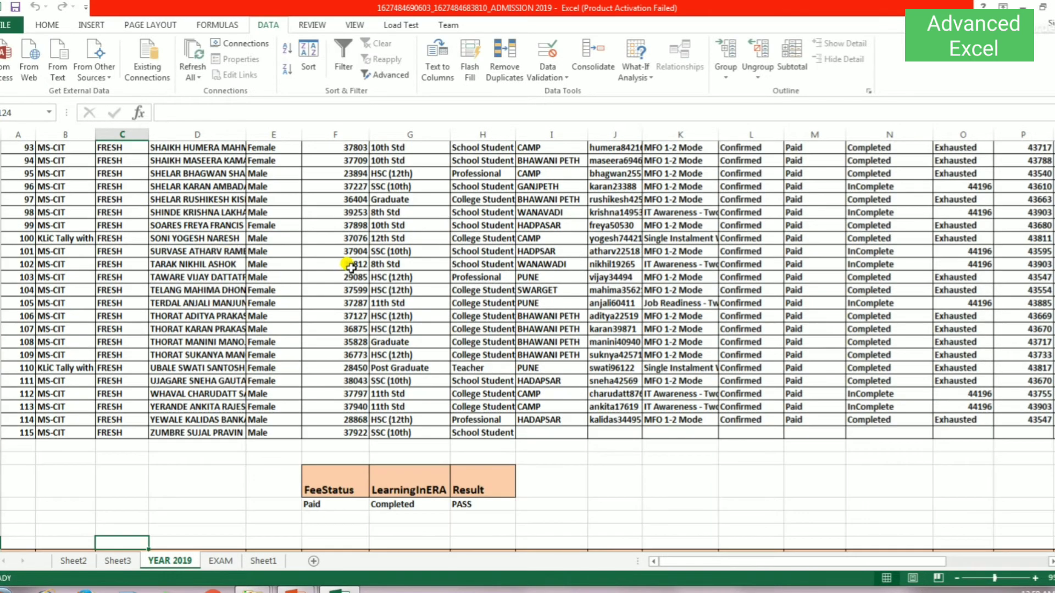
Scroll up through the admission list to review the criteria rows around F88.
scroll(350, 266, up, 2)
scroll(349, 263, up, 2)
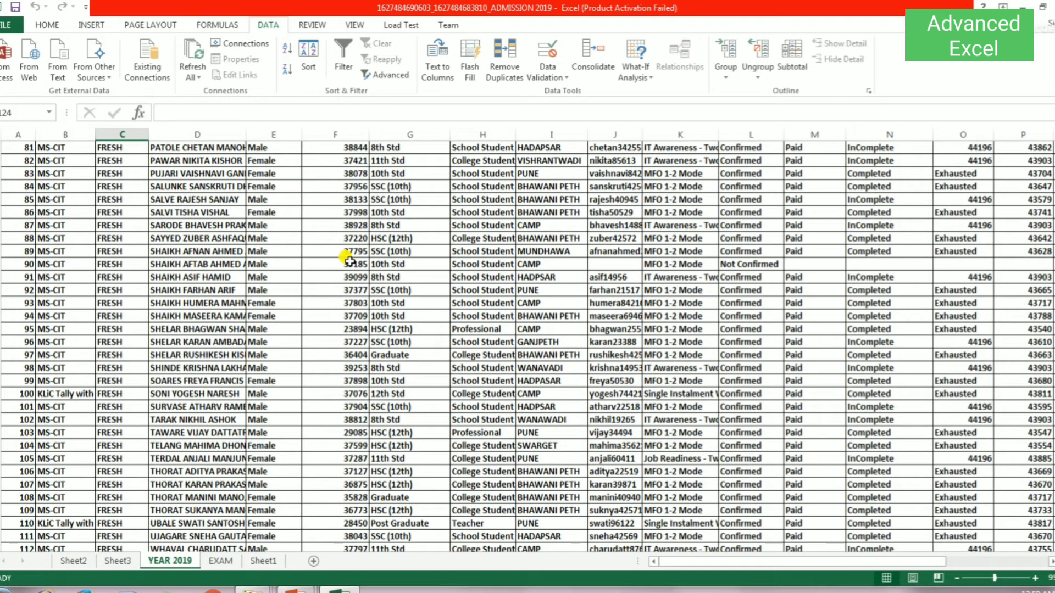
click(347, 238)
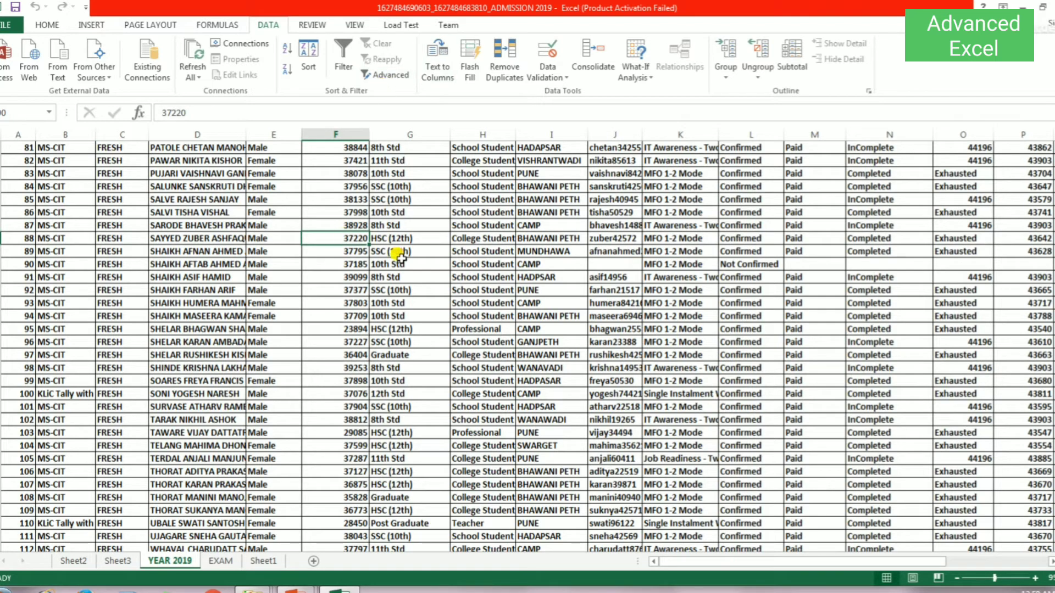
scroll(400, 256, up, 9)
scroll(400, 256, up, 2)
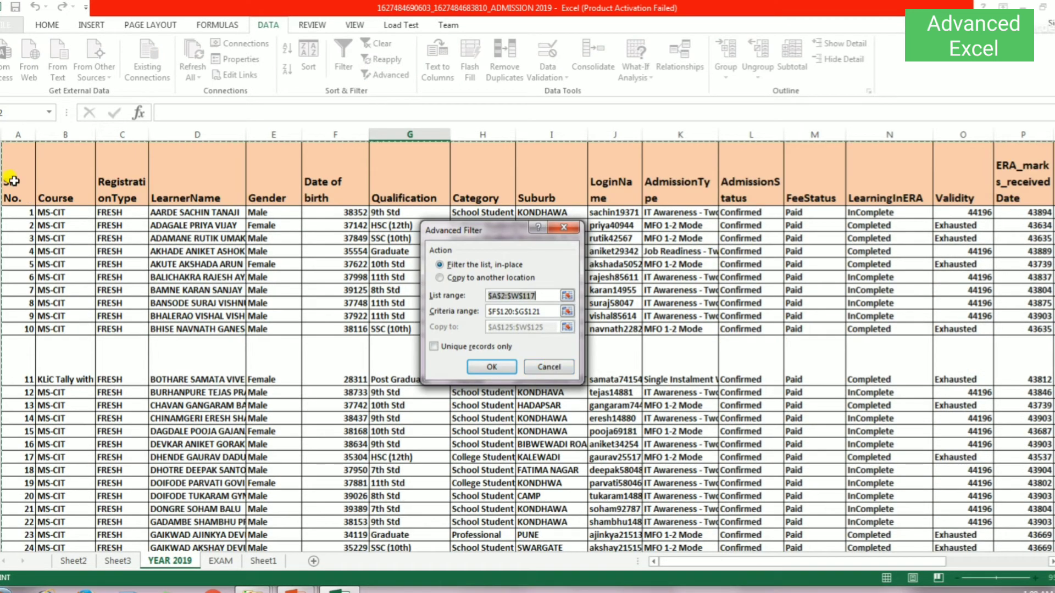
Set the list range to A2:W117 and the criteria range to F120:H121.
drag(13, 180, 973, 225)
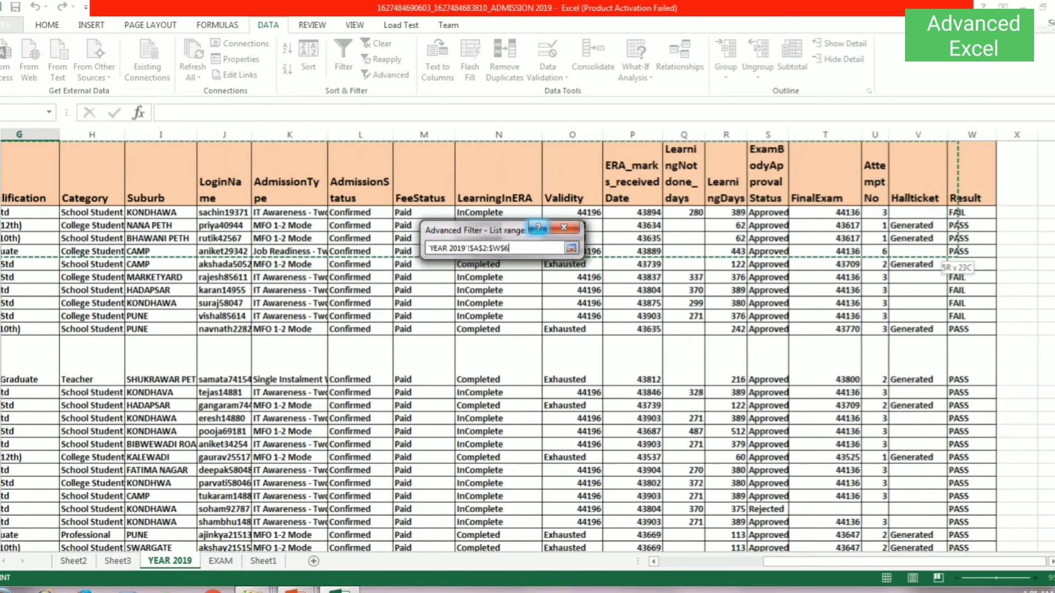
mouse_move(973, 226)
mouse_down()
mouse_move(917, 349)
mouse_move(915, 581)
mouse_move(898, 521)
mouse_up()
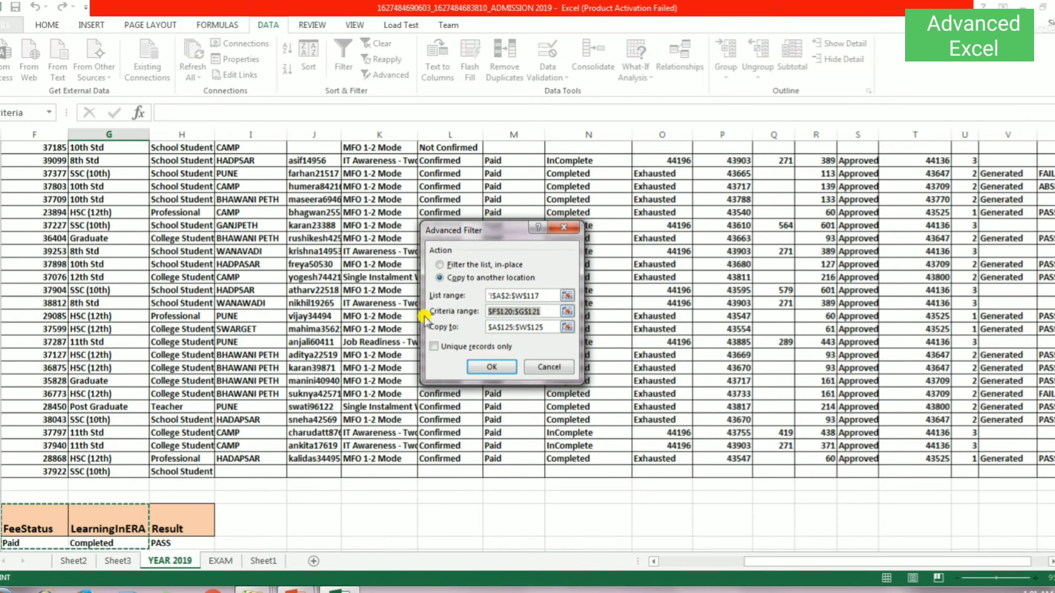
key(BackSpace)
drag(750, 560, 662, 561)
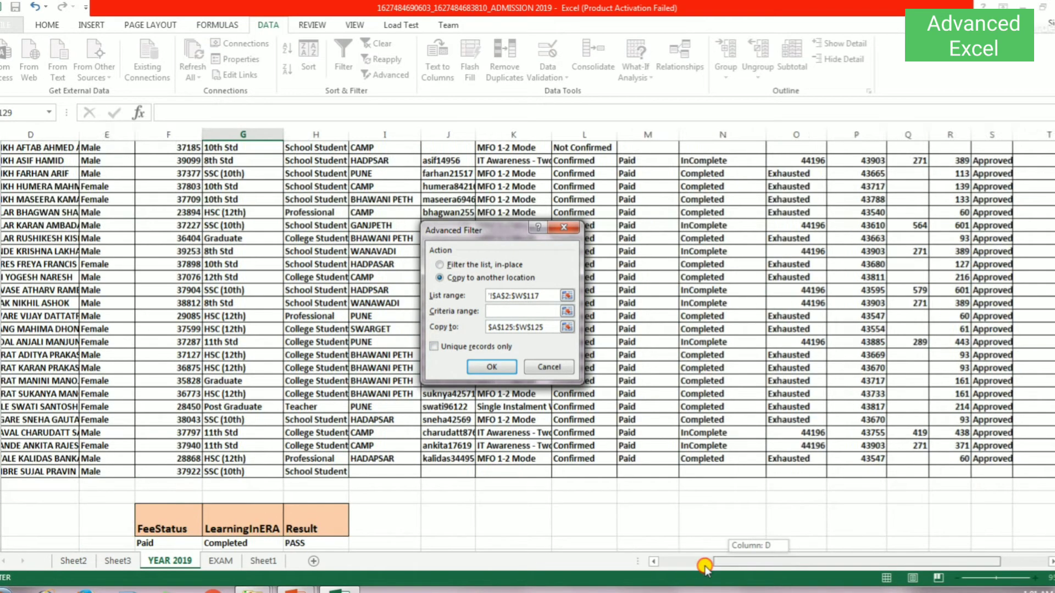
scroll(510, 508, down, 1)
mouse_move(329, 483)
mouse_down()
mouse_move(463, 512)
mouse_move(471, 502)
mouse_up()
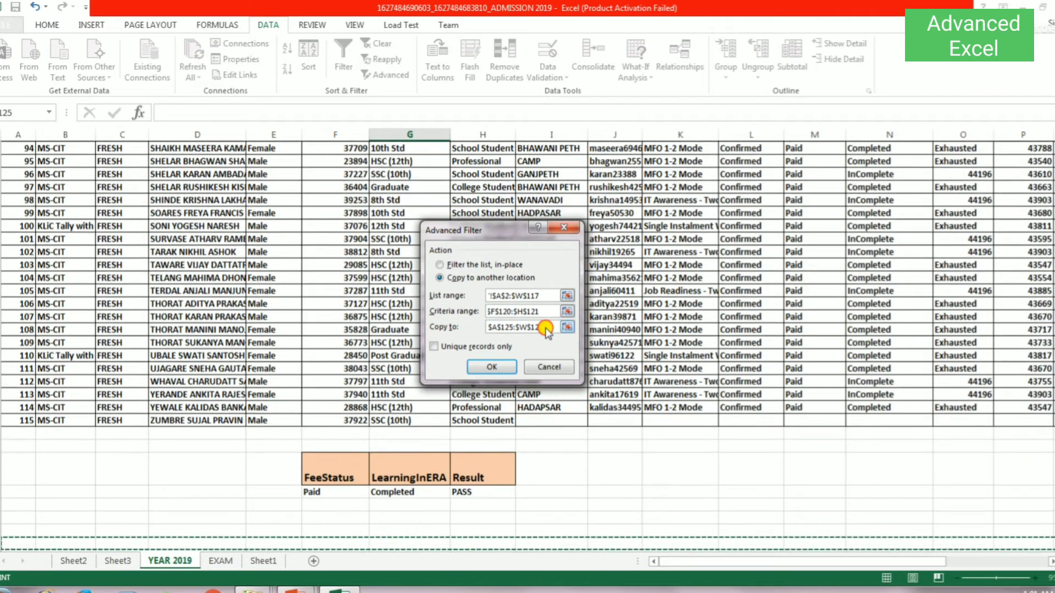
Set the copy destination to A123 and run the filter for Paid, Completed, PASS rows.
click(544, 327)
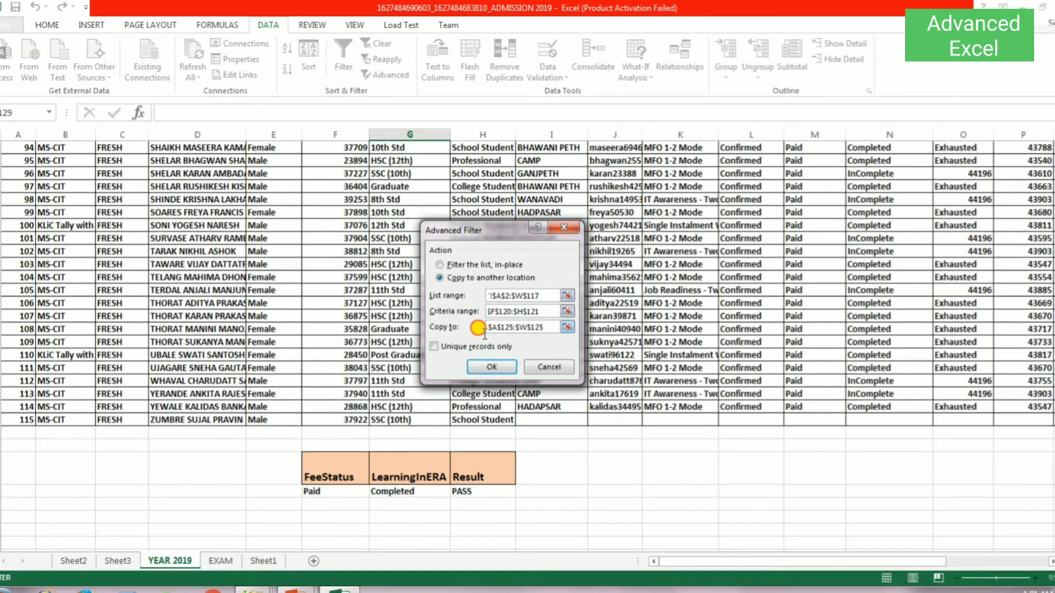
text(125)
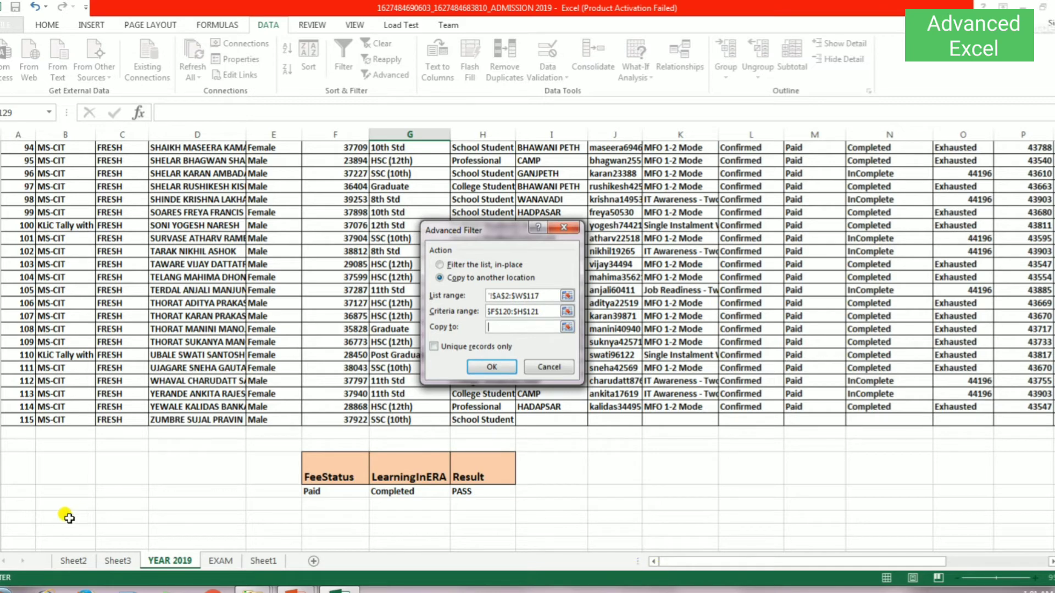
scroll(69, 518, down, 1)
scroll(68, 518, down, 1)
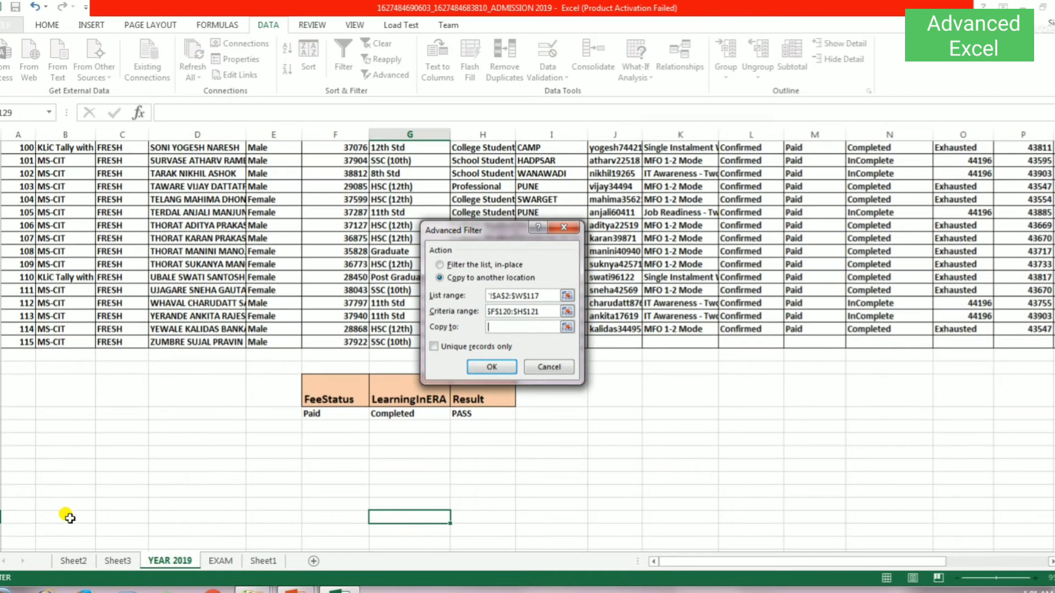
click(8, 445)
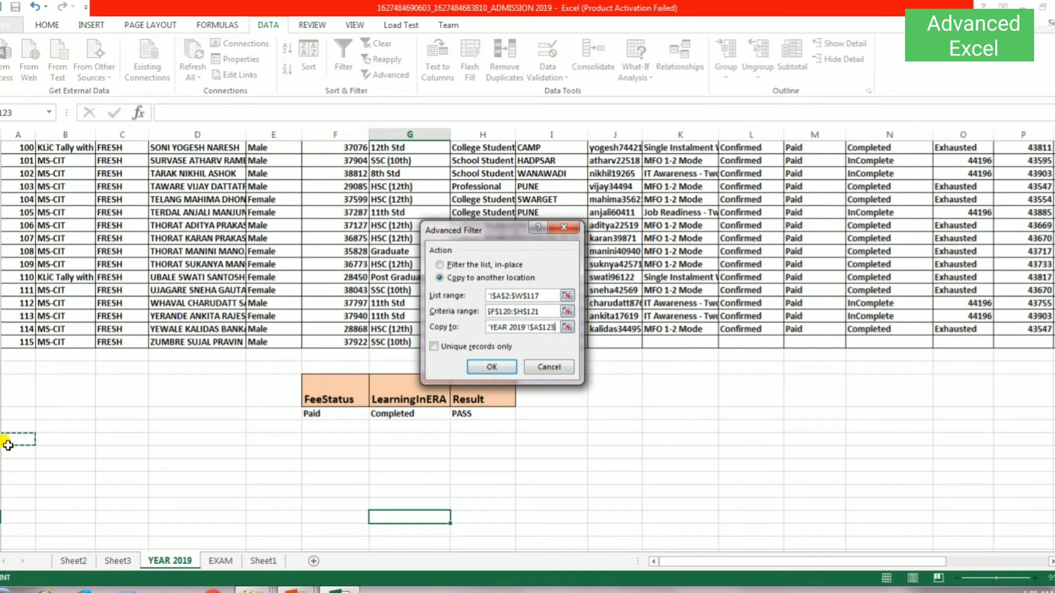
click(502, 369)
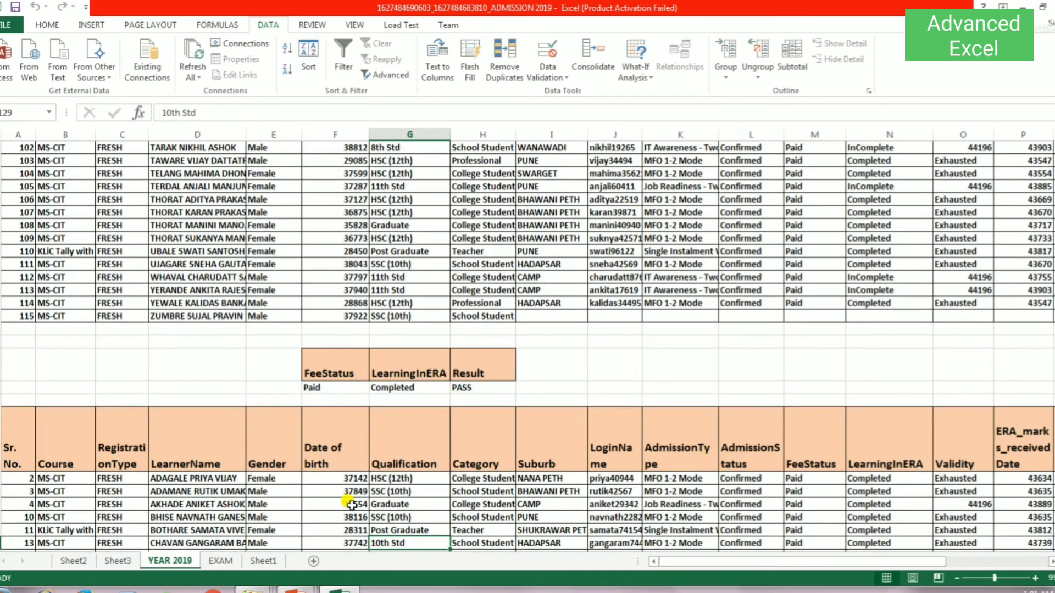
scroll(773, 445, down, 1)
scroll(829, 454, down, 1)
scroll(868, 428, down, 1)
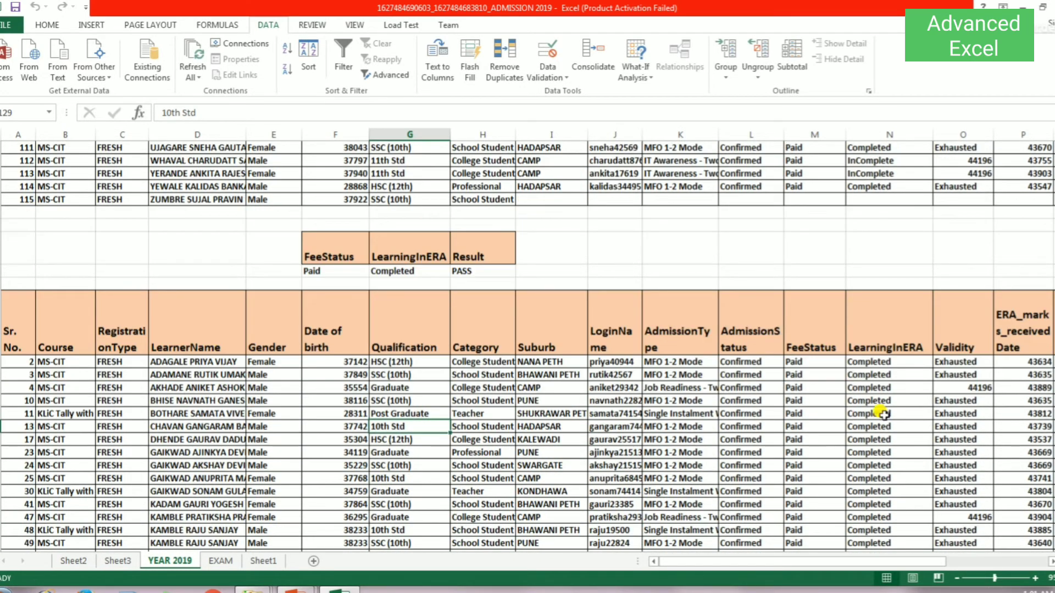
scroll(884, 544, down, 7)
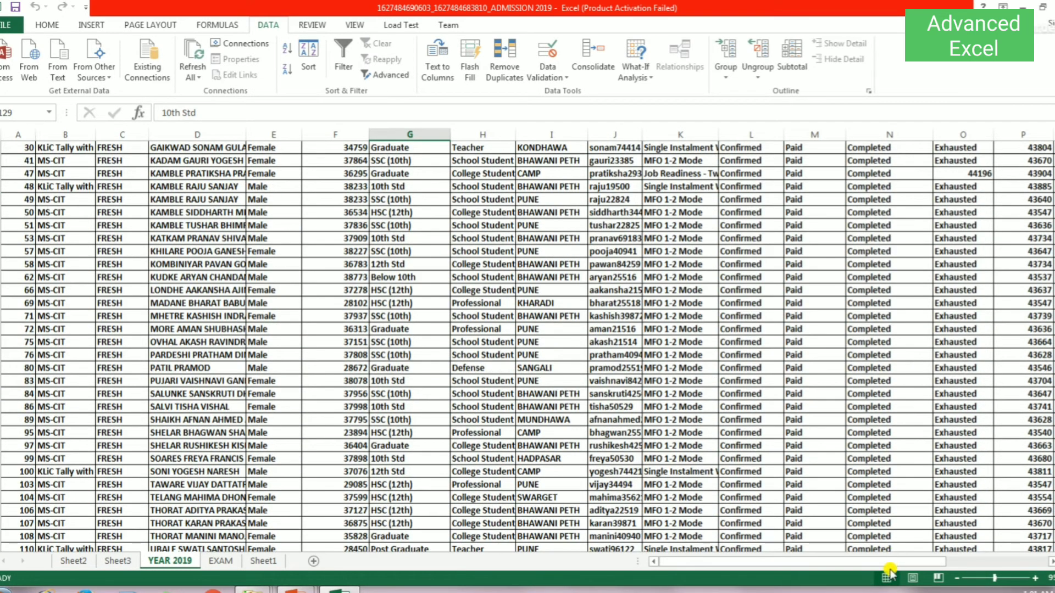
drag(890, 566, 1001, 559)
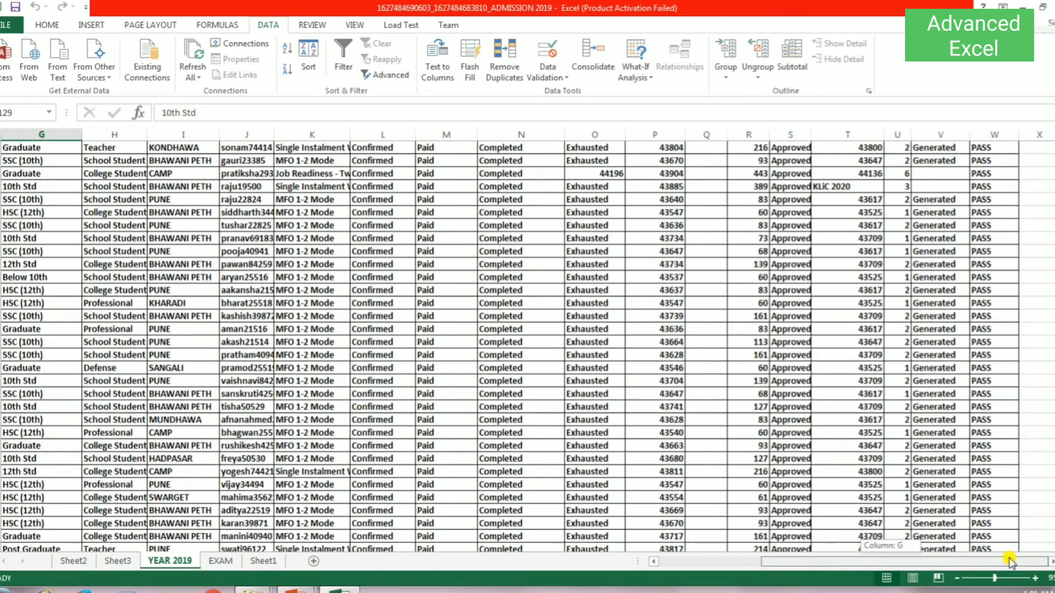
scroll(1006, 431, up, 10)
scroll(1048, 424, down, 5)
scroll(998, 420, down, 4)
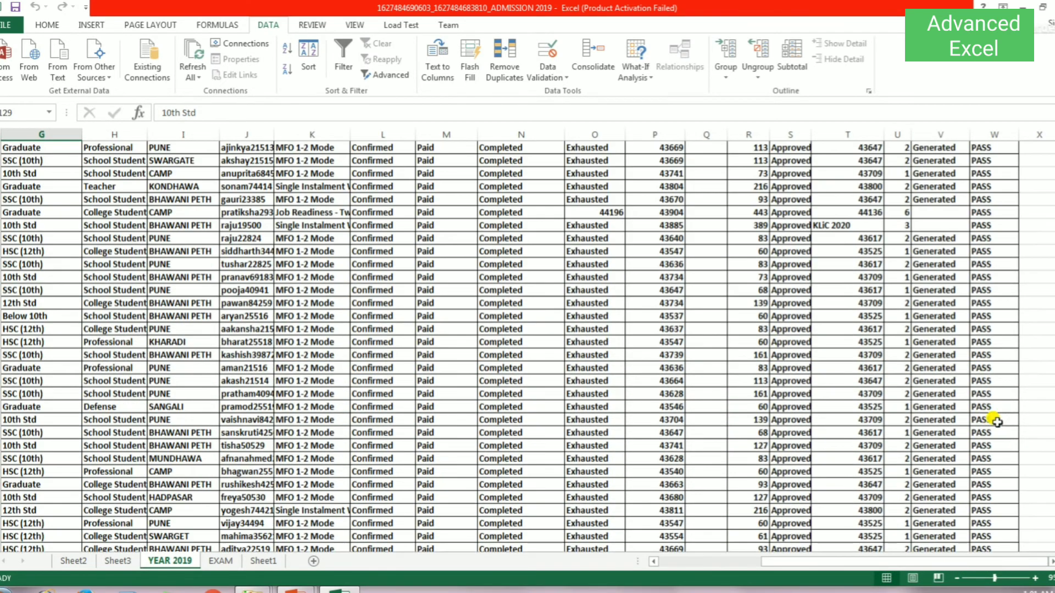
scroll(995, 423, up, 5)
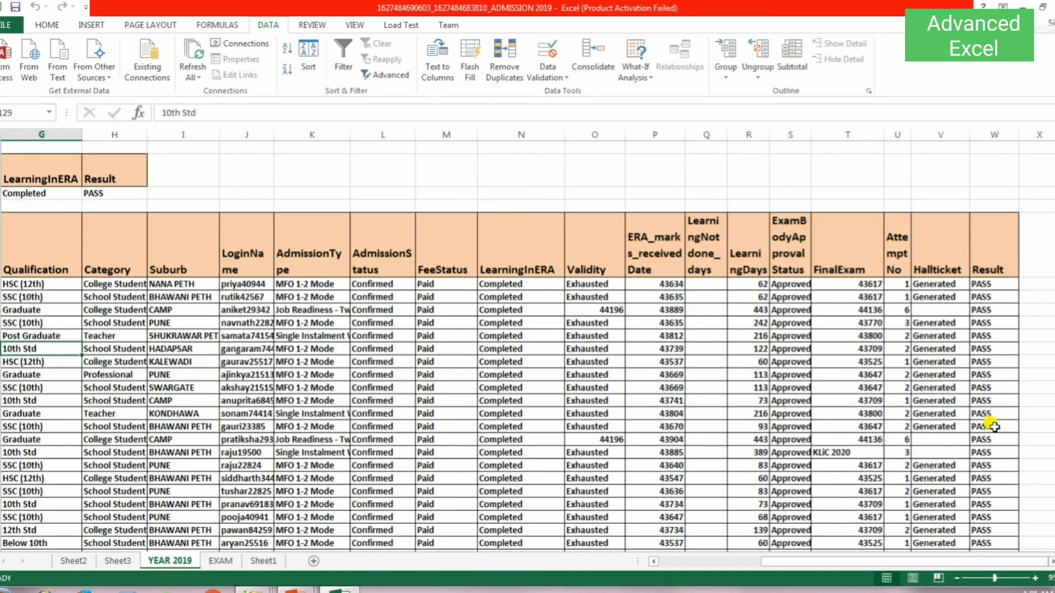
scroll(994, 426, up, 4)
scroll(995, 429, down, 8)
scroll(994, 434, down, 3)
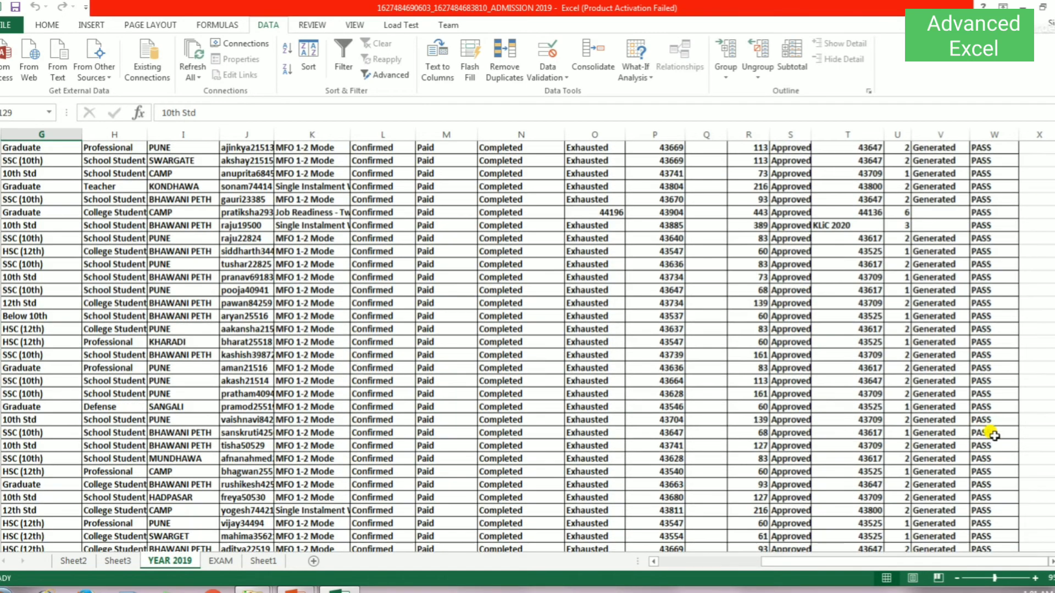
scroll(992, 434, down, 2)
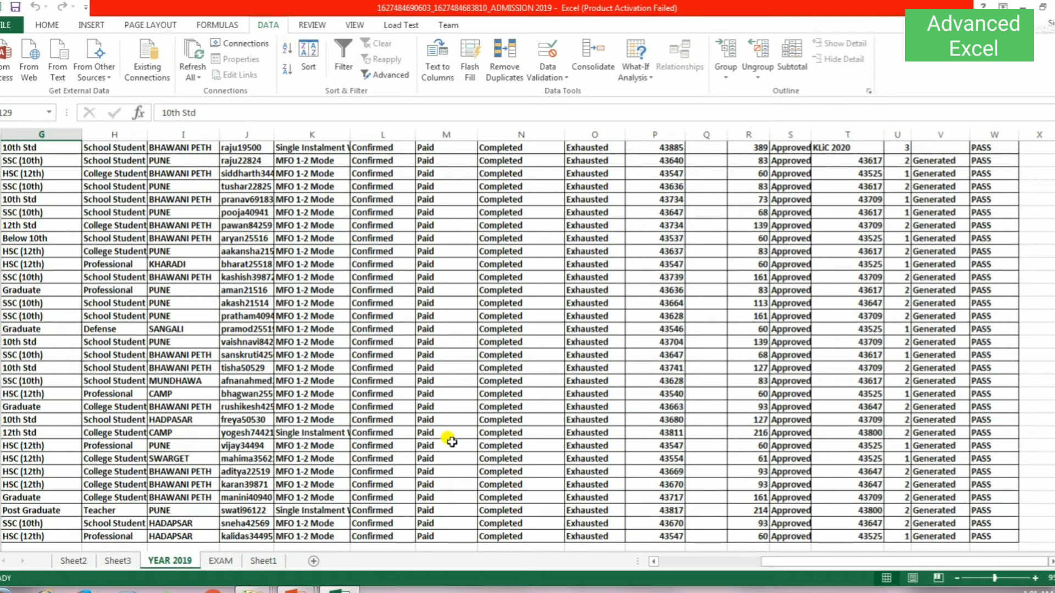
scroll(492, 512, up, 3)
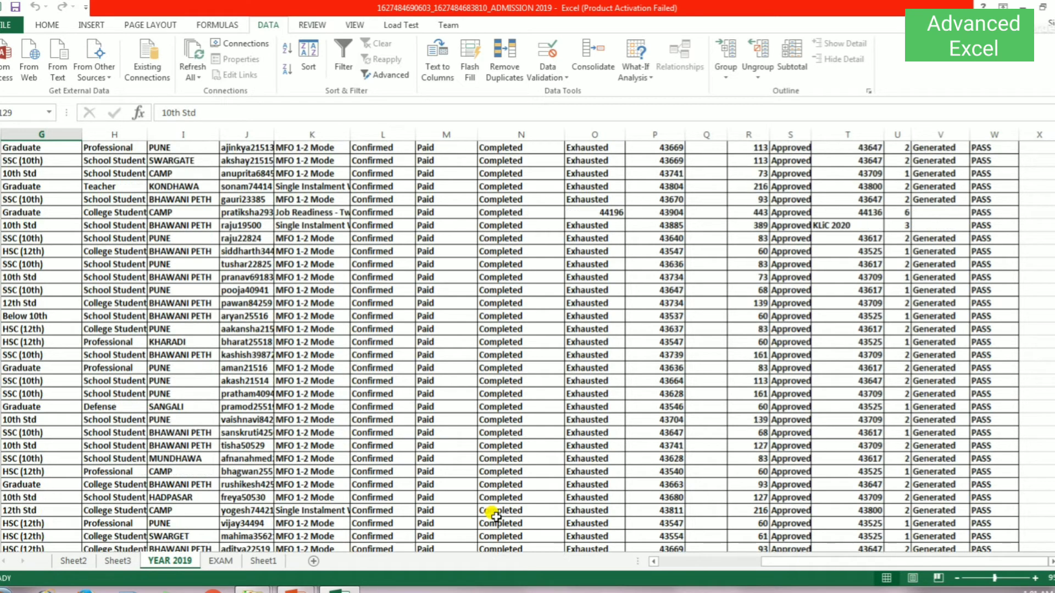
scroll(493, 514, up, 2)
scroll(495, 515, up, 5)
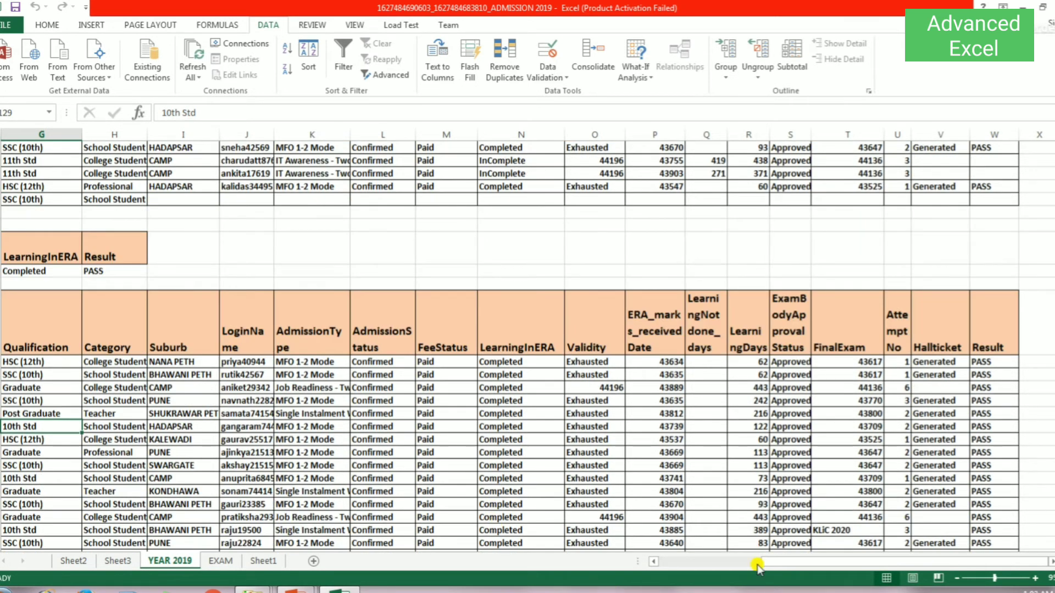
drag(757, 566, 610, 569)
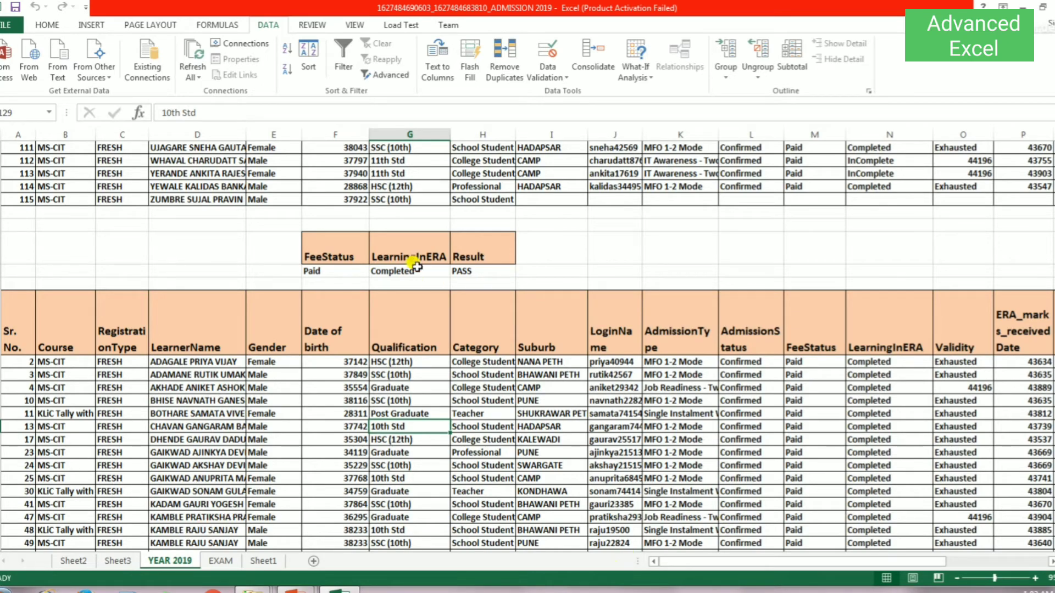
Copy the Gender column heading from the top of the admission table.
scroll(432, 349, up, 5)
scroll(434, 352, up, 5)
scroll(434, 352, up, 8)
scroll(433, 353, up, 5)
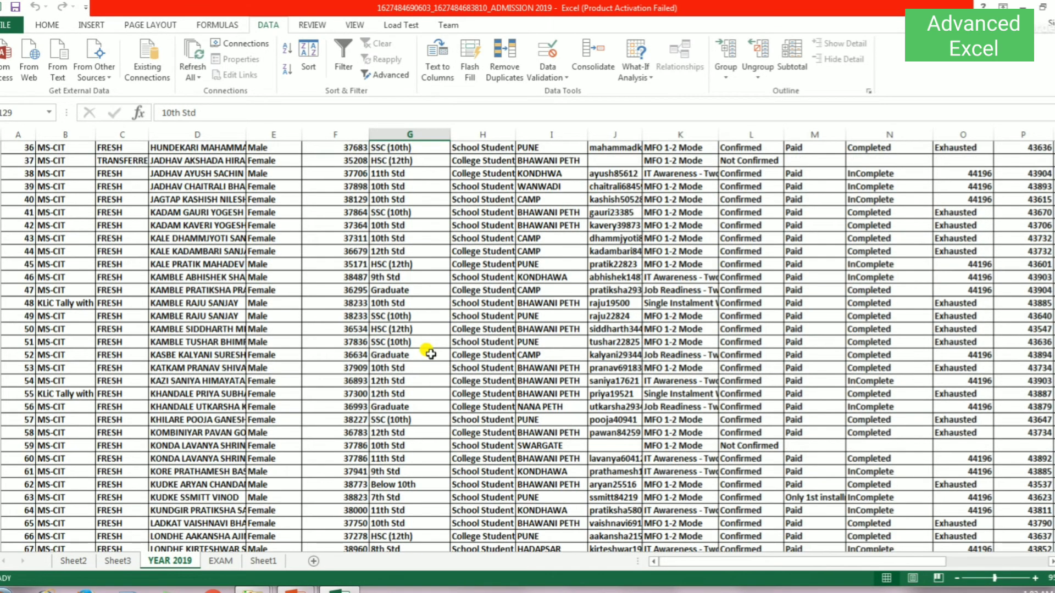
scroll(432, 352, up, 4)
scroll(431, 353, up, 5)
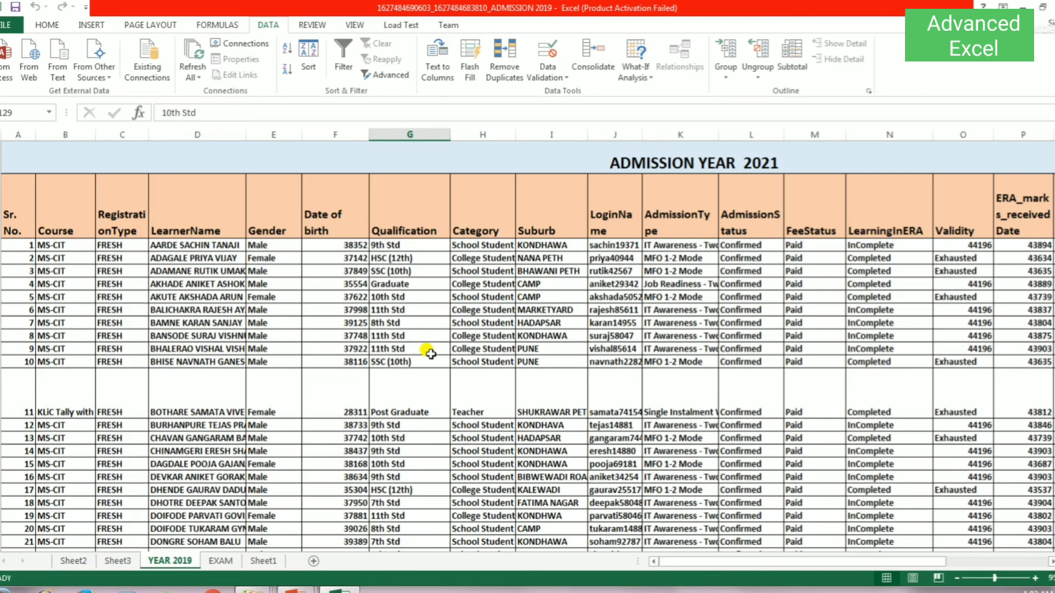
click(269, 228)
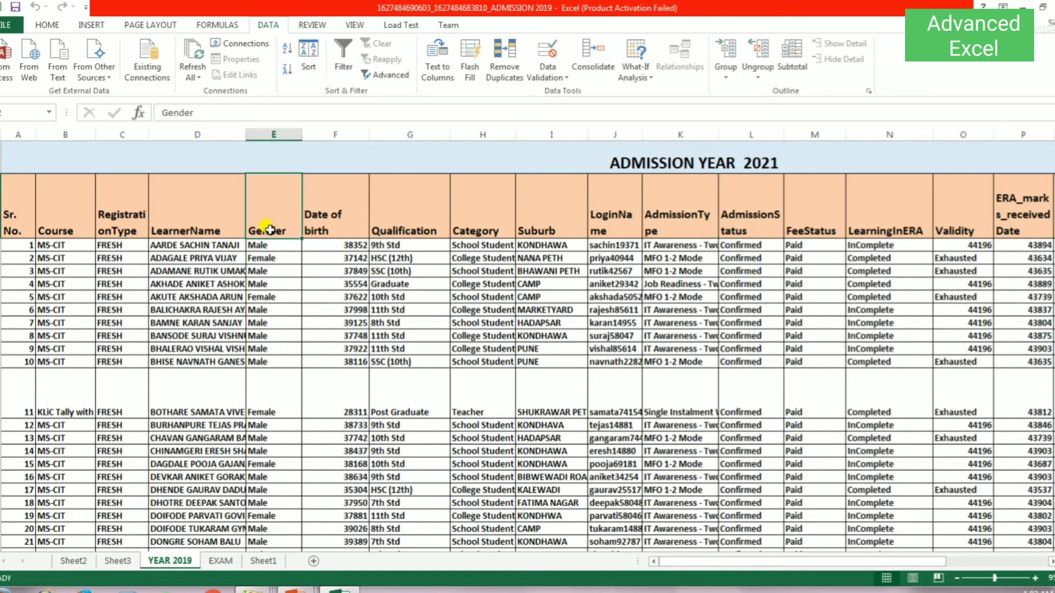
key(ctrl+c)
Paste the Gender heading into I120 and enter Male in I121 beneath it.
scroll(486, 483, down, 4)
scroll(489, 484, down, 9)
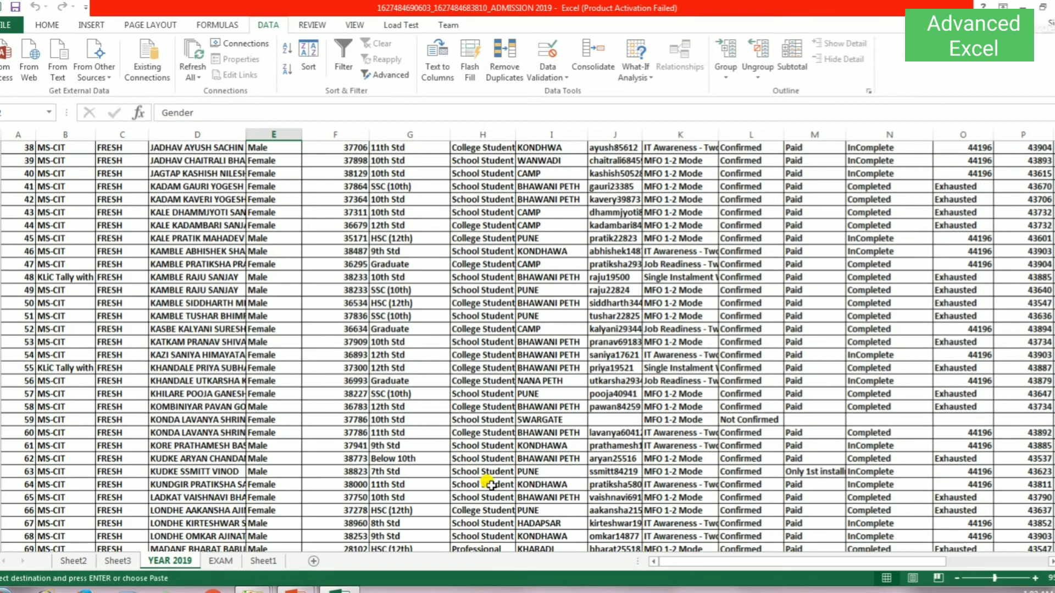
scroll(486, 483, down, 12)
scroll(487, 484, down, 13)
scroll(486, 472, up, 3)
scroll(544, 372, up, 1)
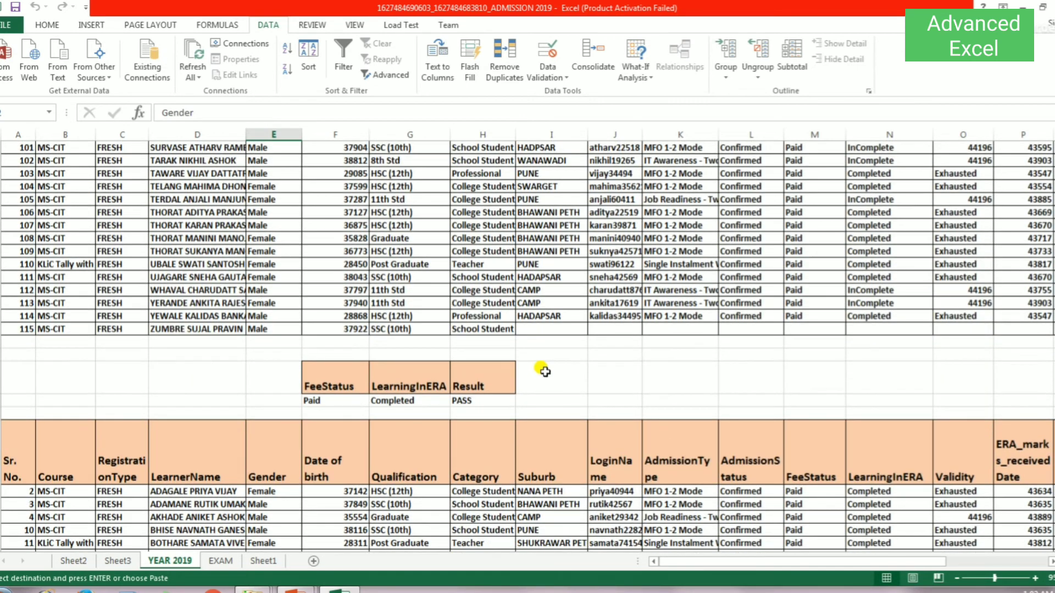
click(544, 371)
key(ctrl+v)
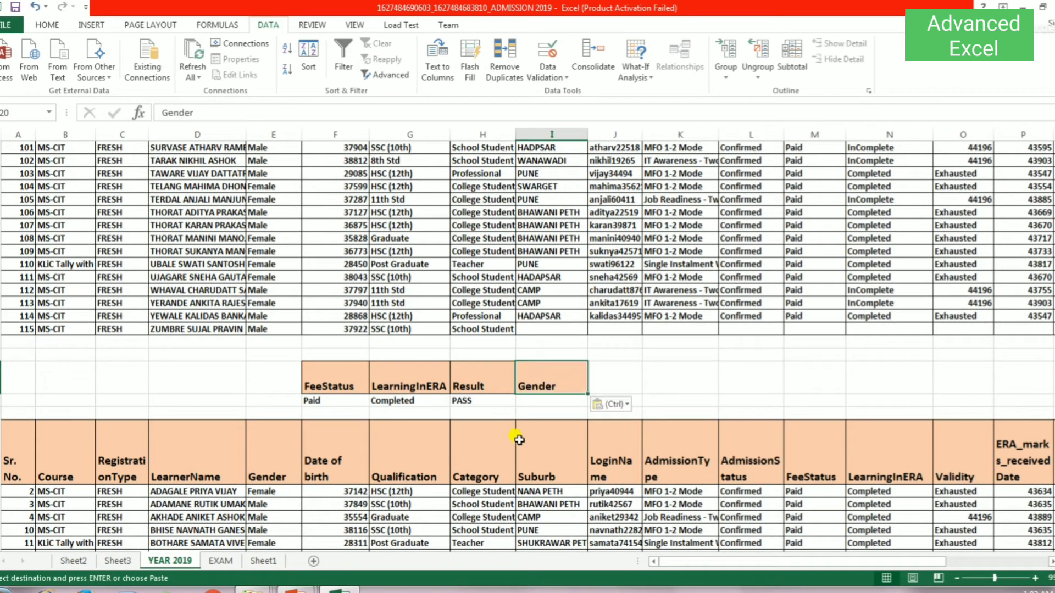
click(530, 400)
text(="Male")
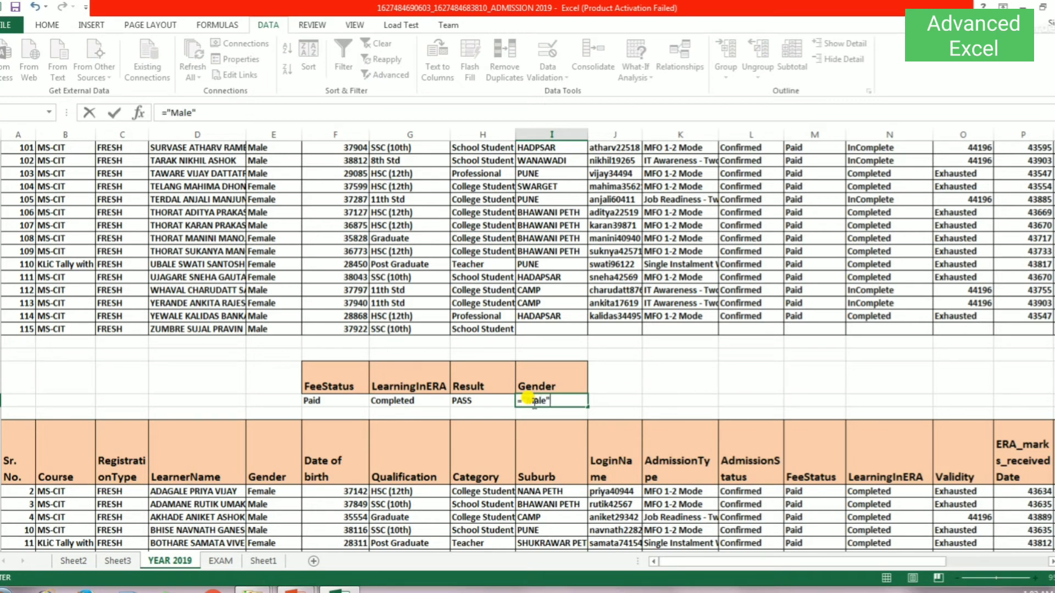
key(Return)
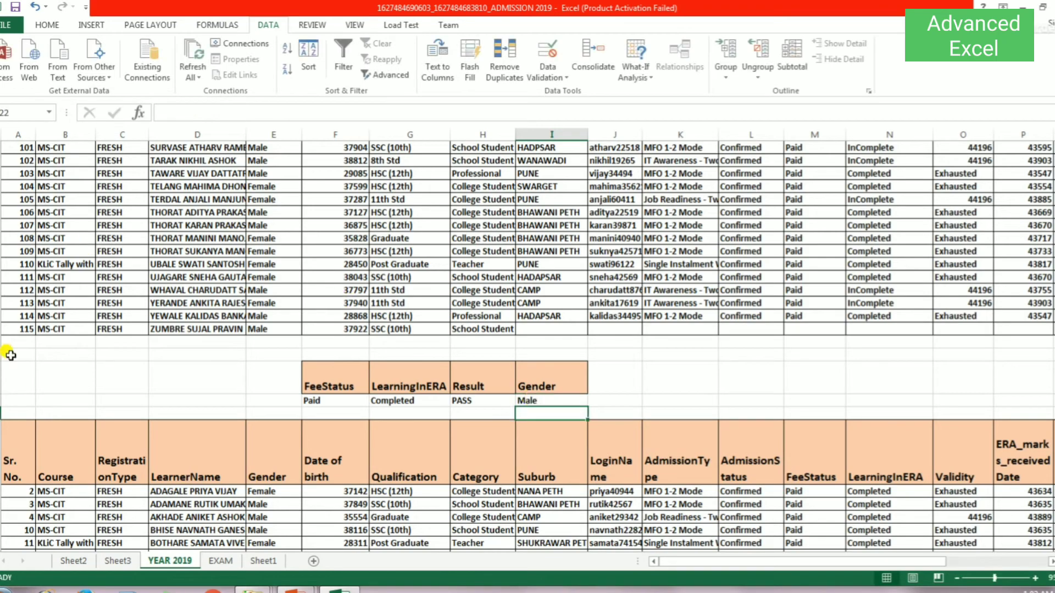
mouse_move(21, 437)
mouse_down()
mouse_move(1036, 544)
mouse_move(973, 559)
mouse_up()
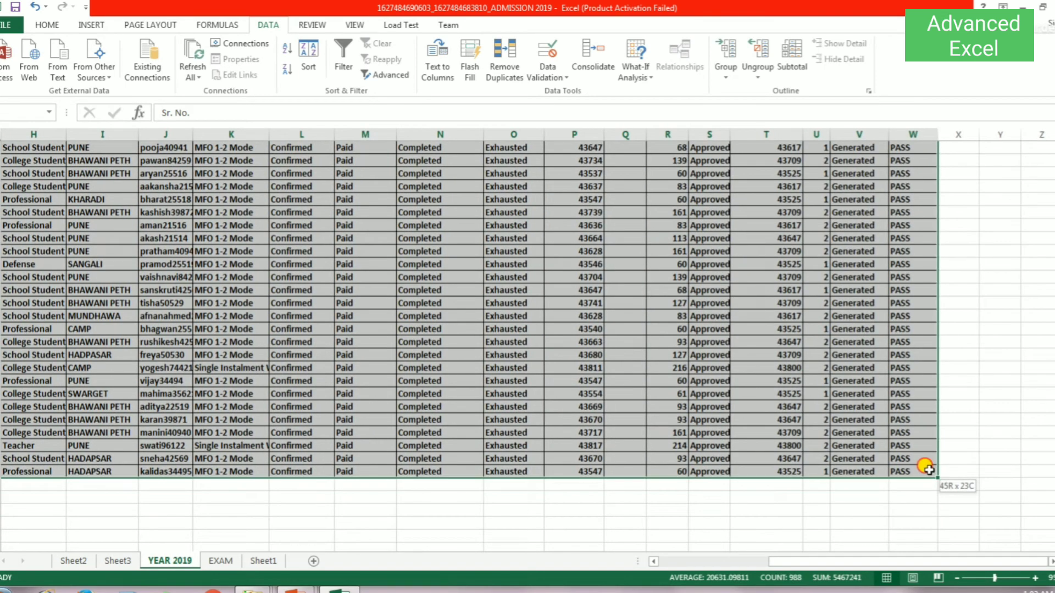
Wipe the old filtered output below the criteria with Clear All and select cell A123.
drag(972, 559, 936, 477)
click(47, 24)
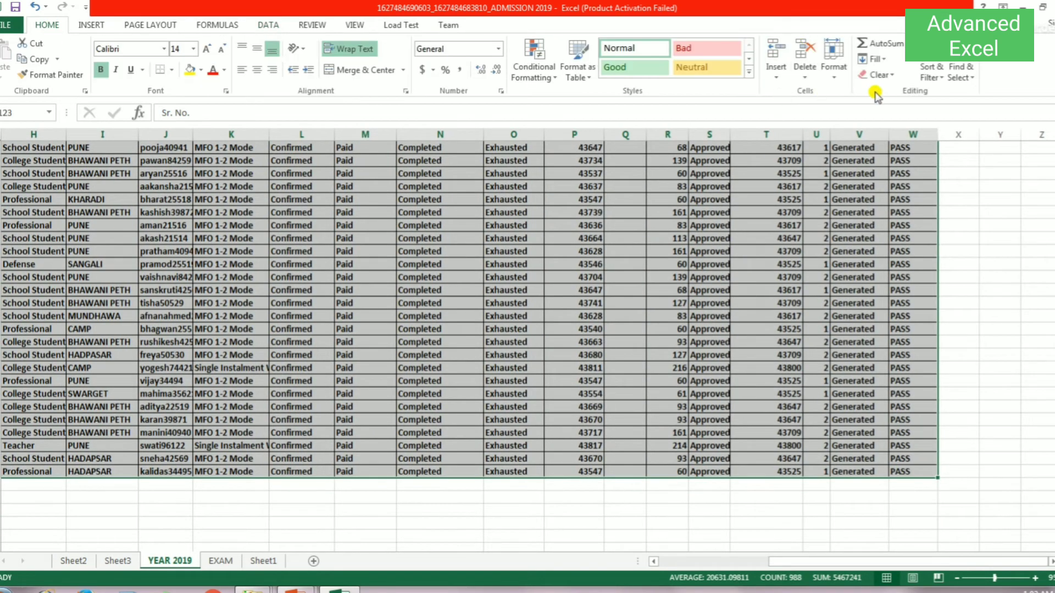
click(888, 77)
click(896, 87)
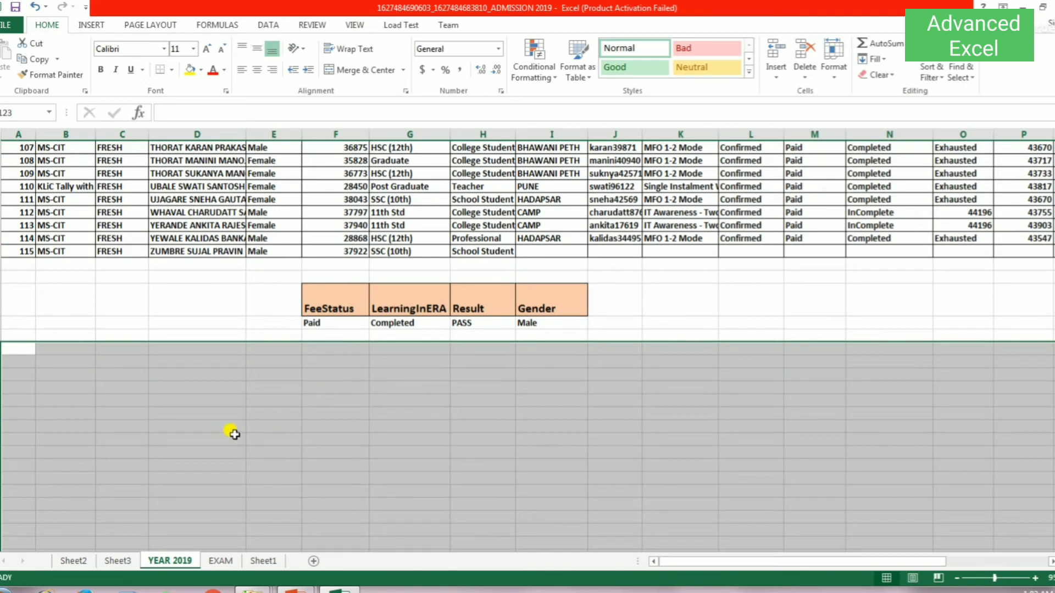
click(121, 374)
click(12, 352)
scroll(198, 246, up, 9)
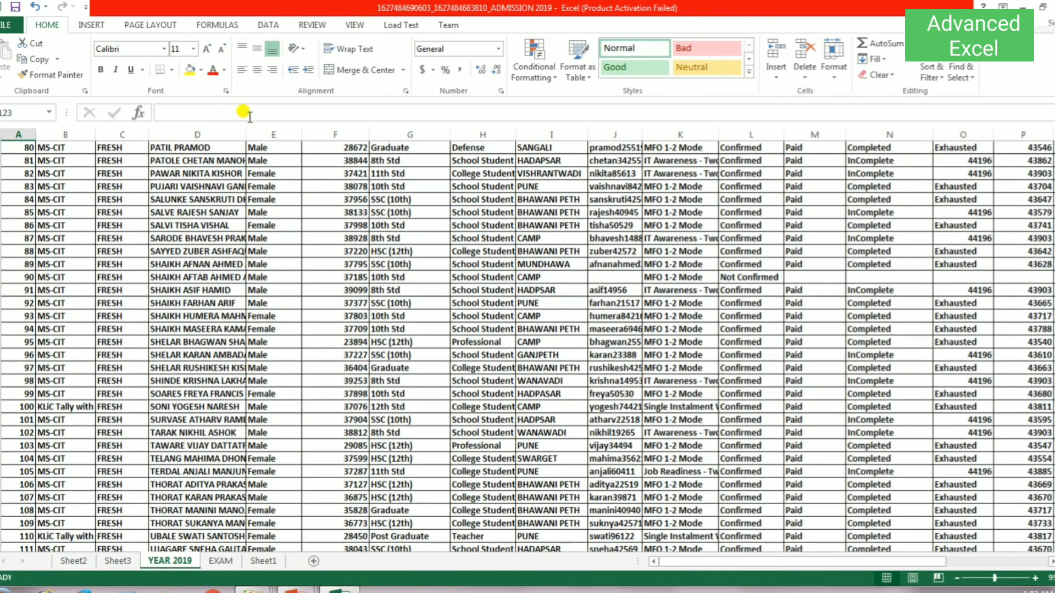
click(267, 25)
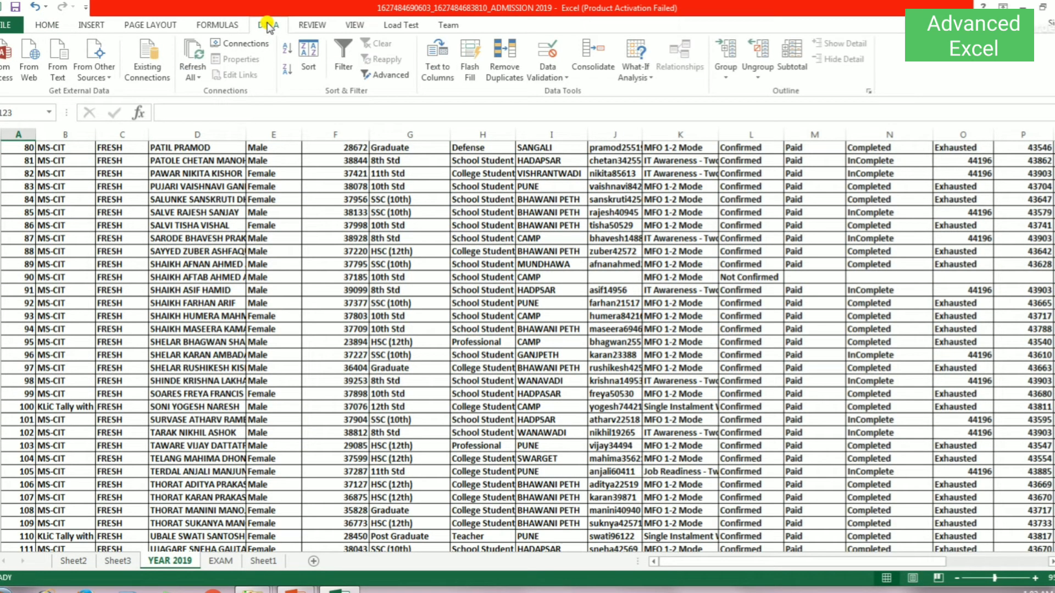
In Advanced Filter, choose Copy to another location with list range $A$2:$W$117.
click(385, 75)
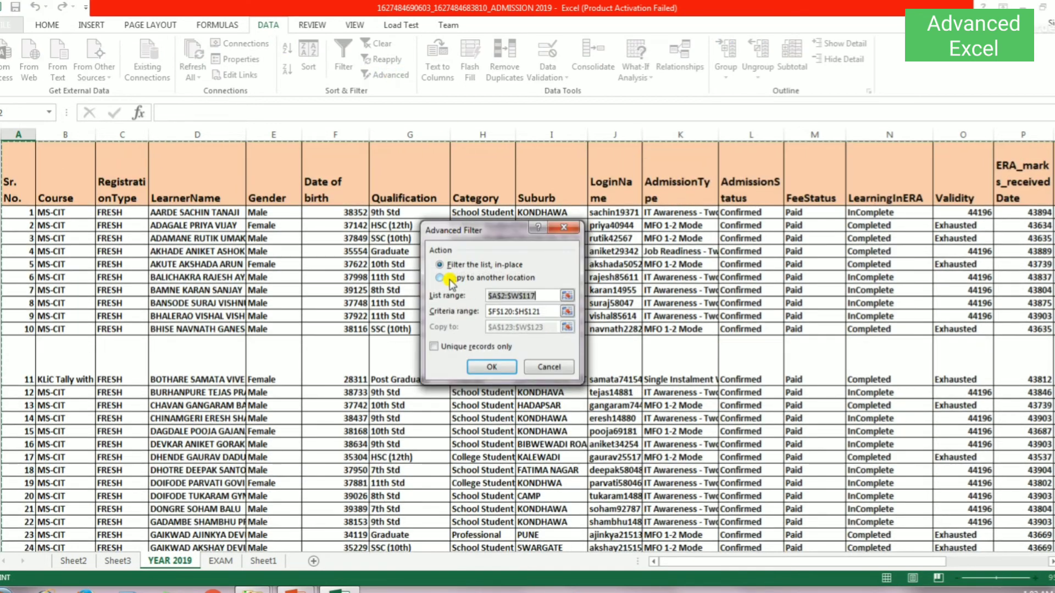
click(450, 279)
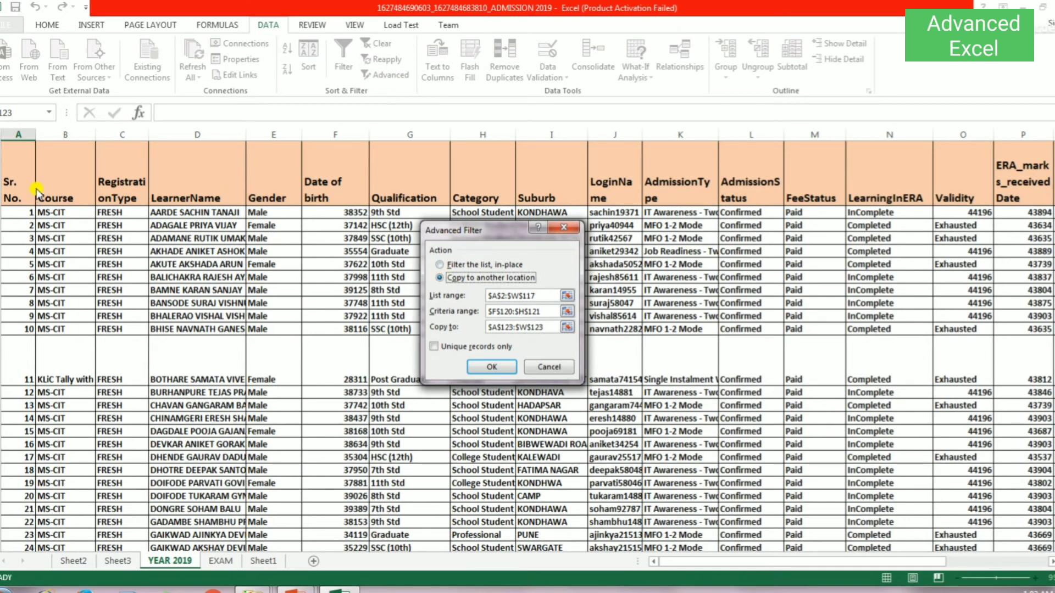
click(549, 296)
key(BackSpace)
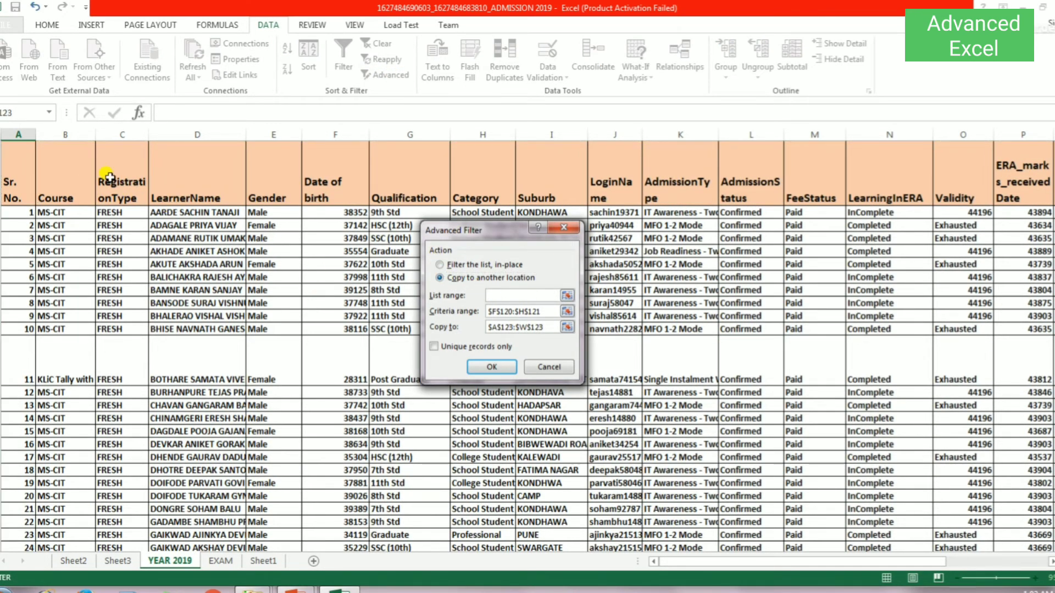
drag(20, 180, 1052, 213)
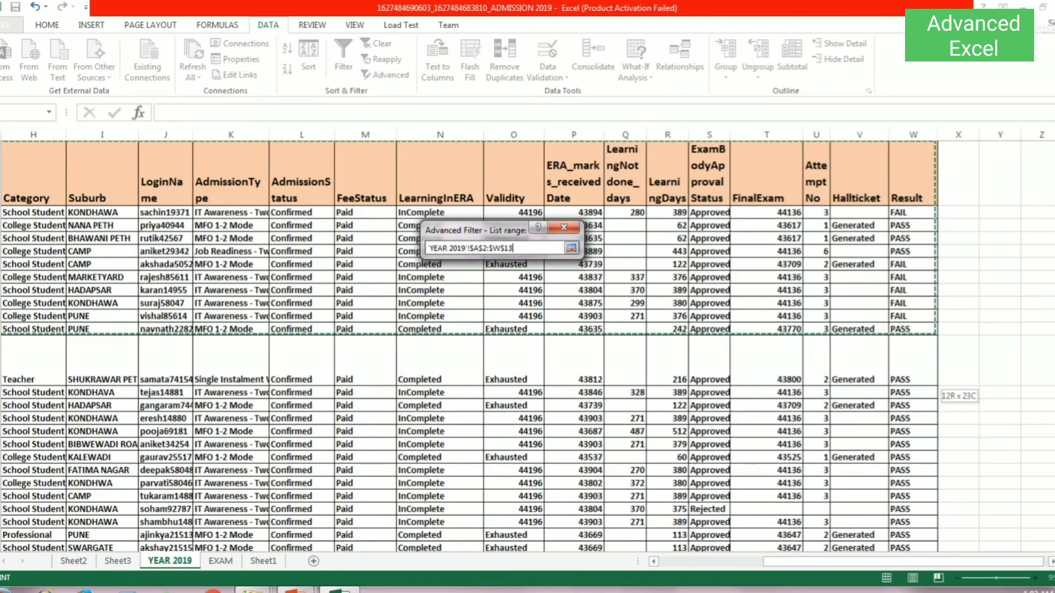
mouse_move(1039, 226)
mouse_down()
mouse_move(915, 433)
mouse_move(916, 541)
mouse_move(902, 484)
mouse_up()
Set criteria range $F$120:$I$121 and destination $A$123, then run the filter.
drag(556, 312, 484, 312)
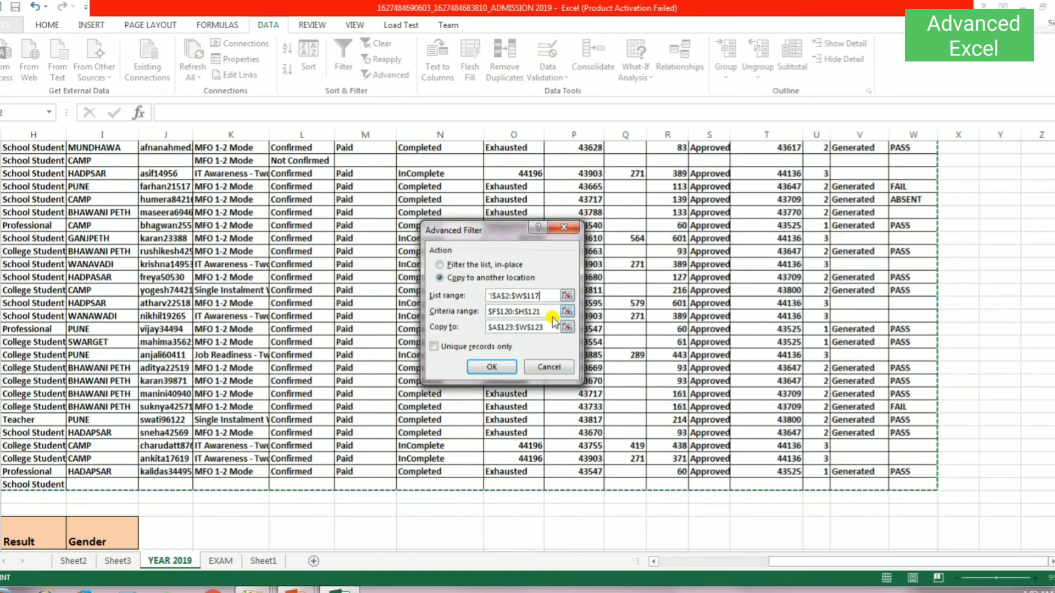
key(BackSpace)
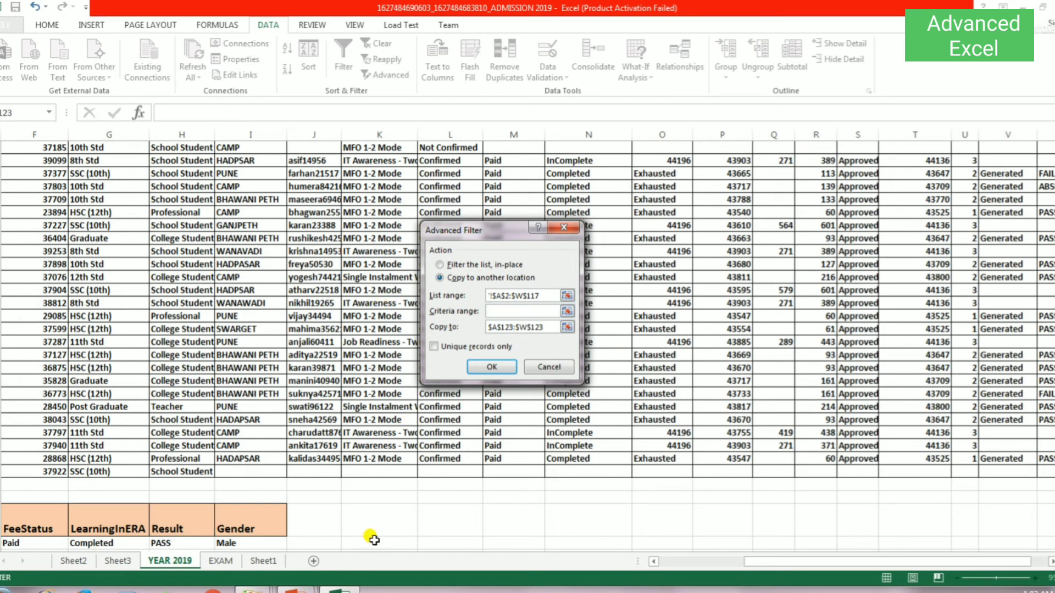
scroll(264, 489, down, 3)
drag(755, 563, 676, 564)
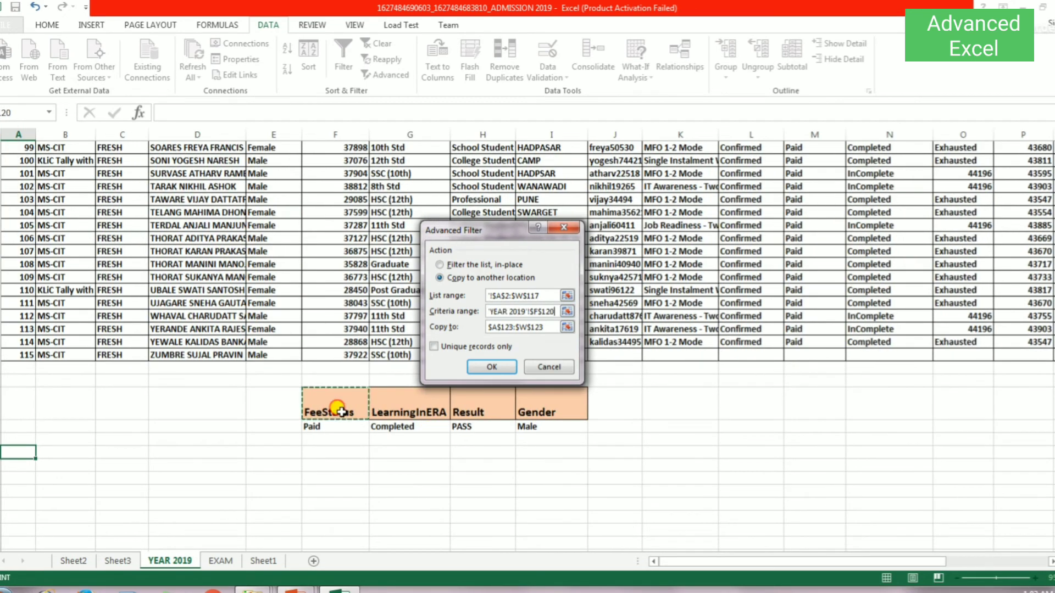
drag(360, 413, 533, 428)
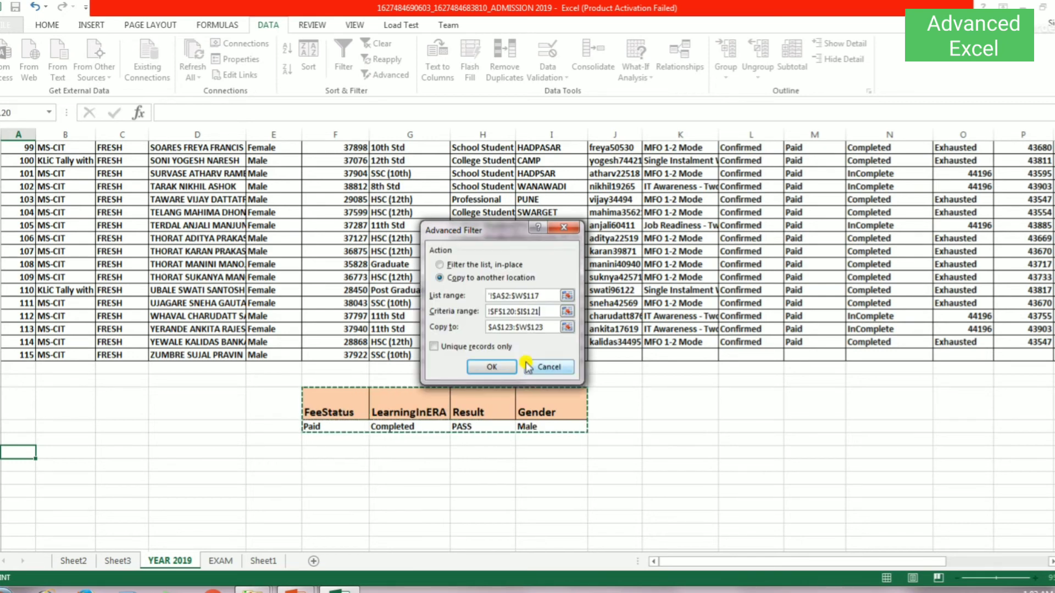
click(513, 328)
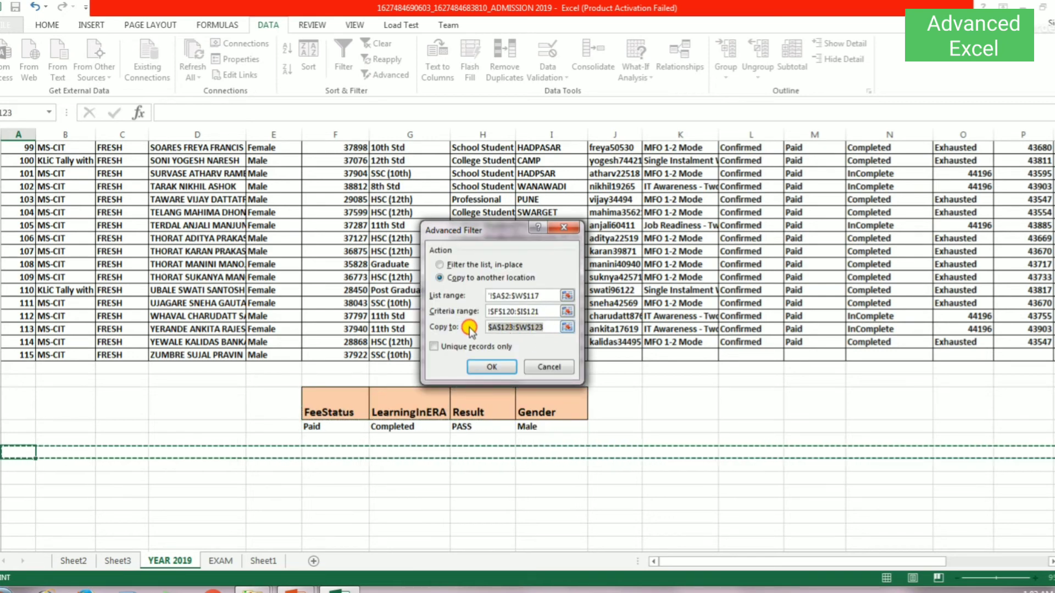
key(BackSpace)
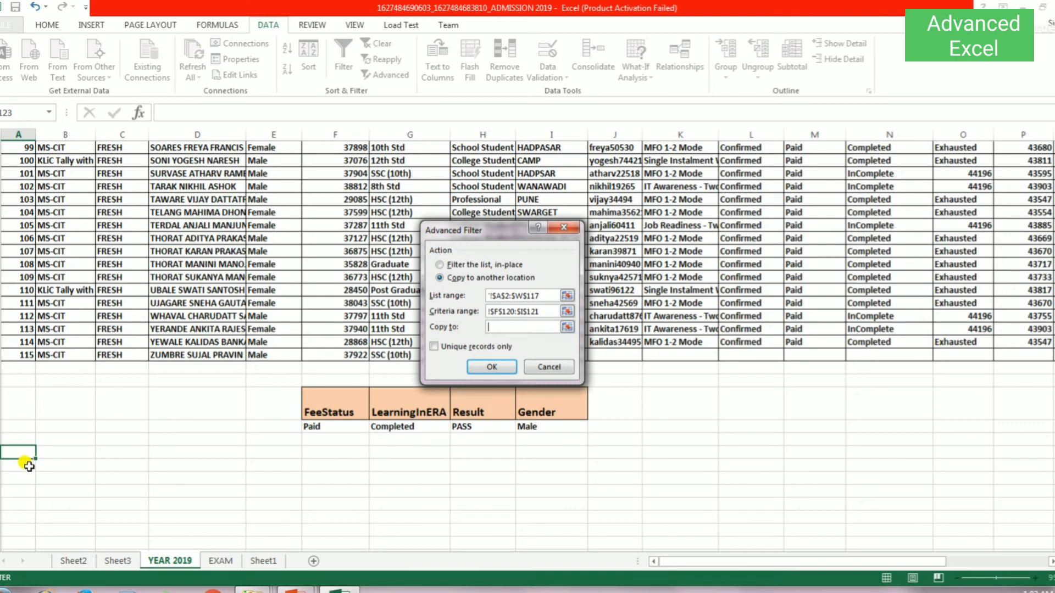
click(5, 458)
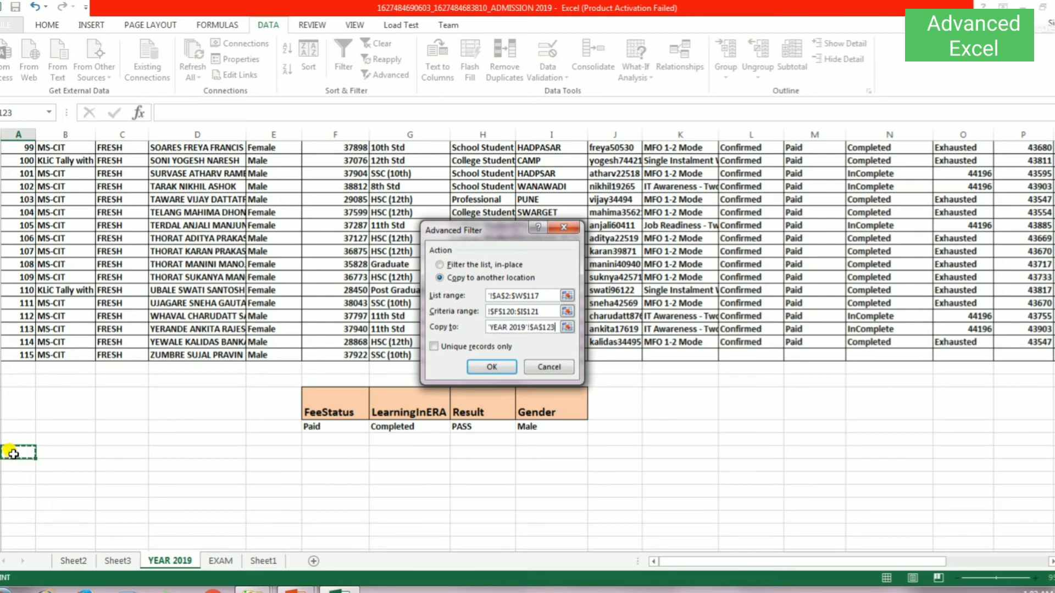
click(492, 367)
scroll(263, 503, down, 3)
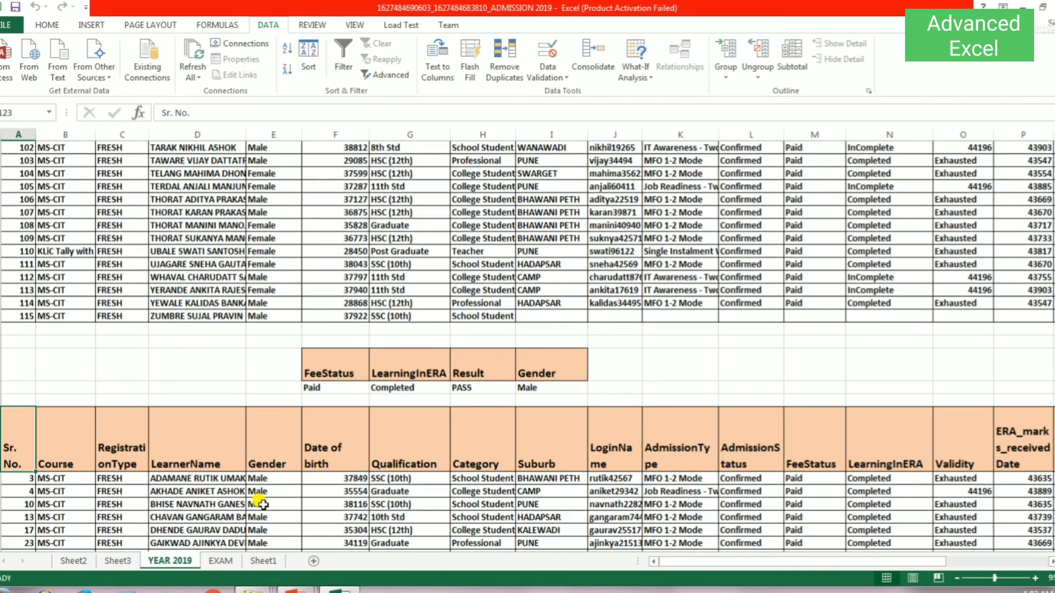
scroll(263, 503, down, 3)
scroll(263, 503, down, 3)
scroll(263, 503, down, 2)
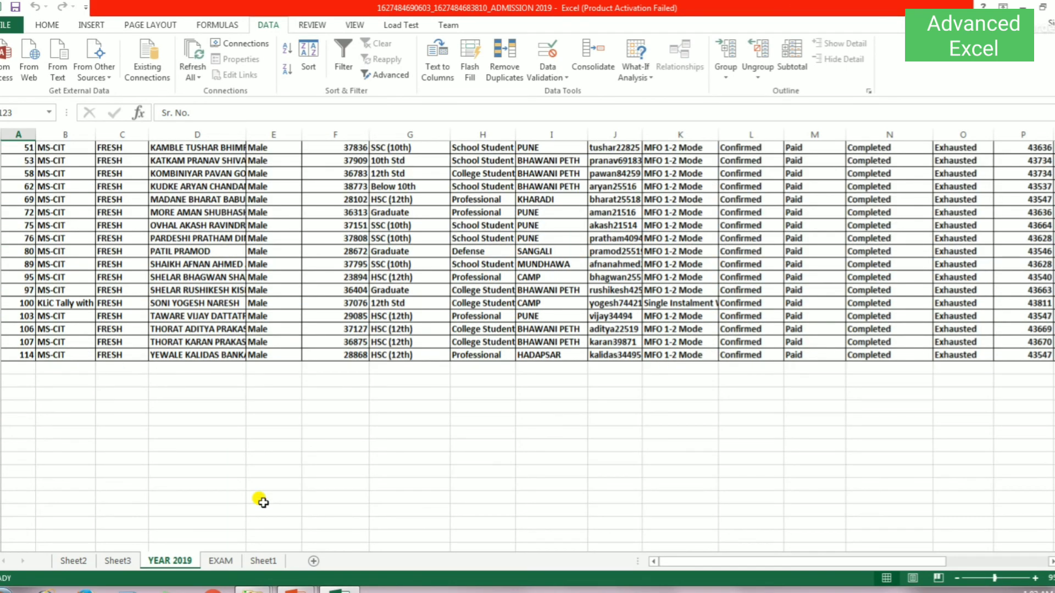
scroll(263, 503, up, 3)
scroll(263, 503, up, 3)
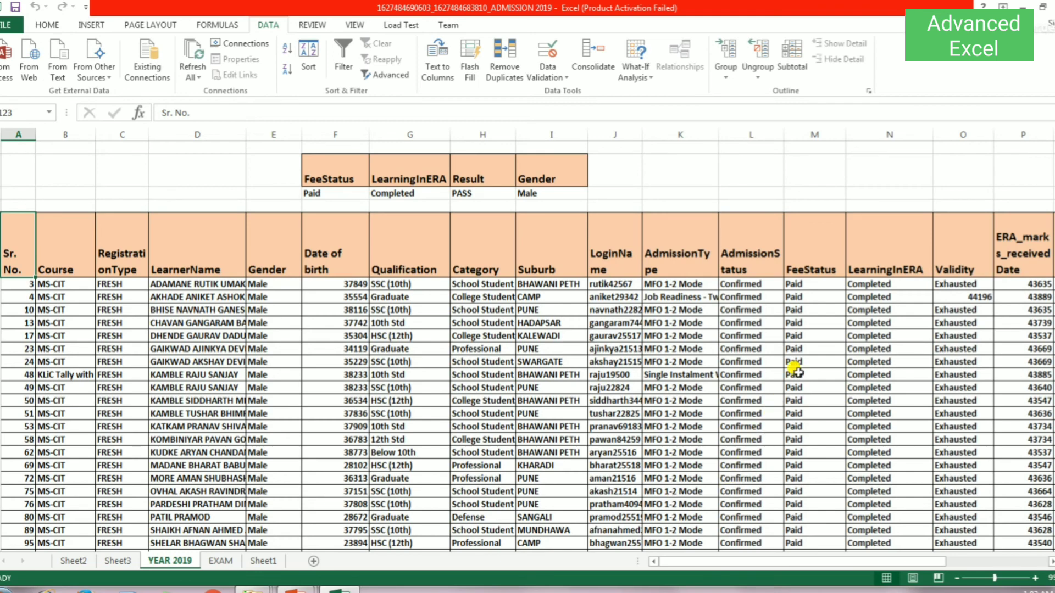
scroll(504, 321, up, 5)
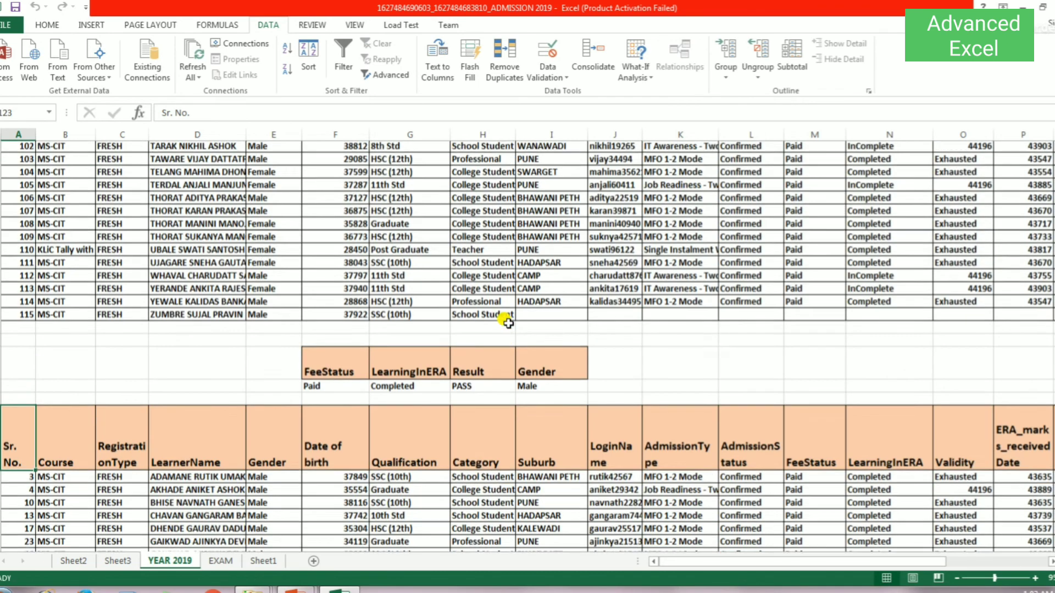
scroll(505, 322, up, 4)
scroll(504, 322, up, 7)
scroll(504, 322, up, 5)
scroll(504, 322, up, 4)
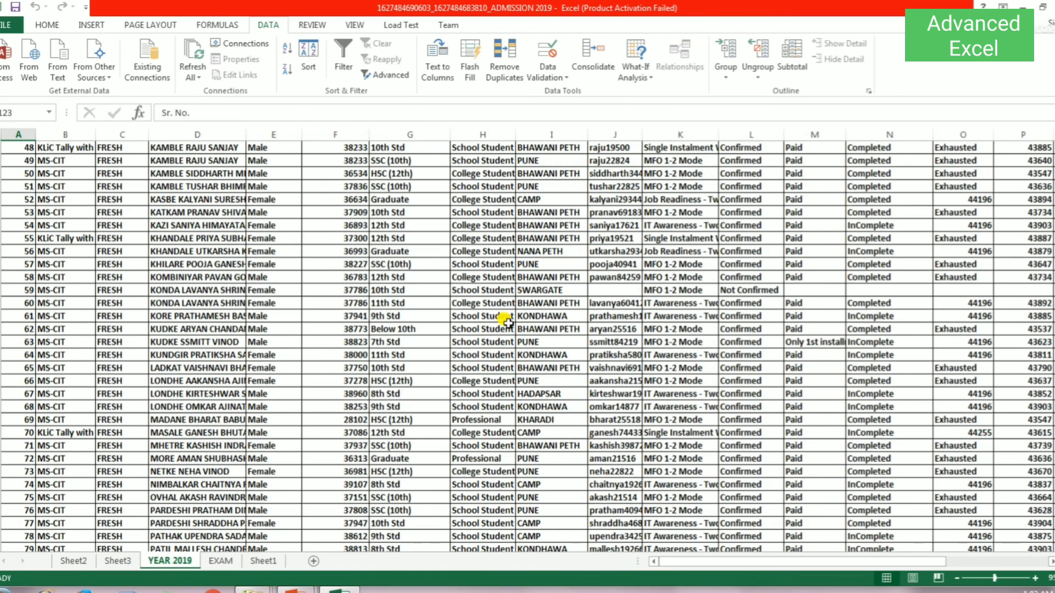
scroll(505, 321, up, 5)
scroll(504, 322, up, 4)
scroll(504, 322, up, 5)
scroll(504, 322, up, 3)
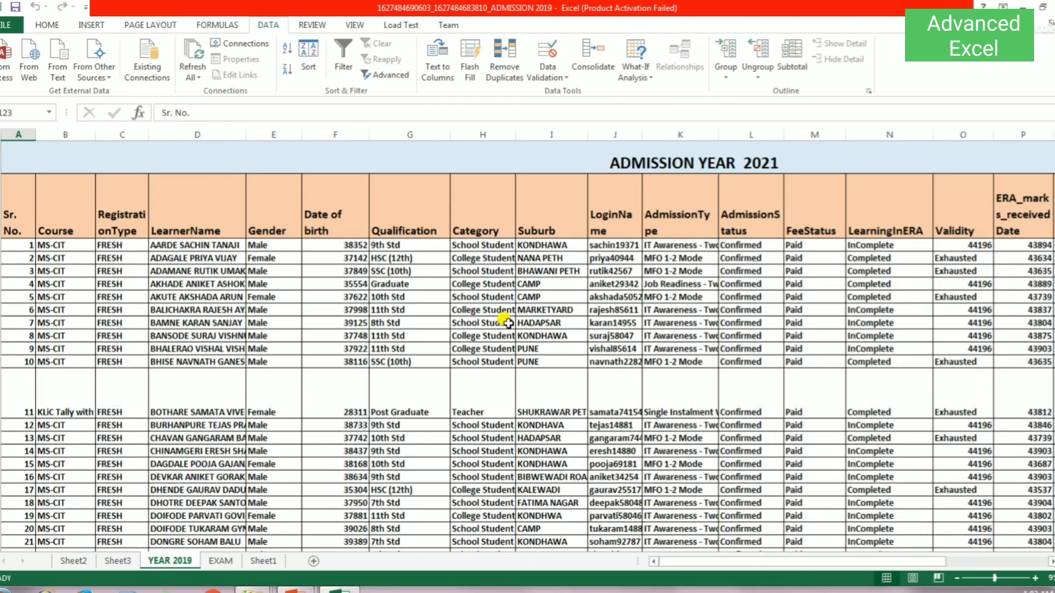